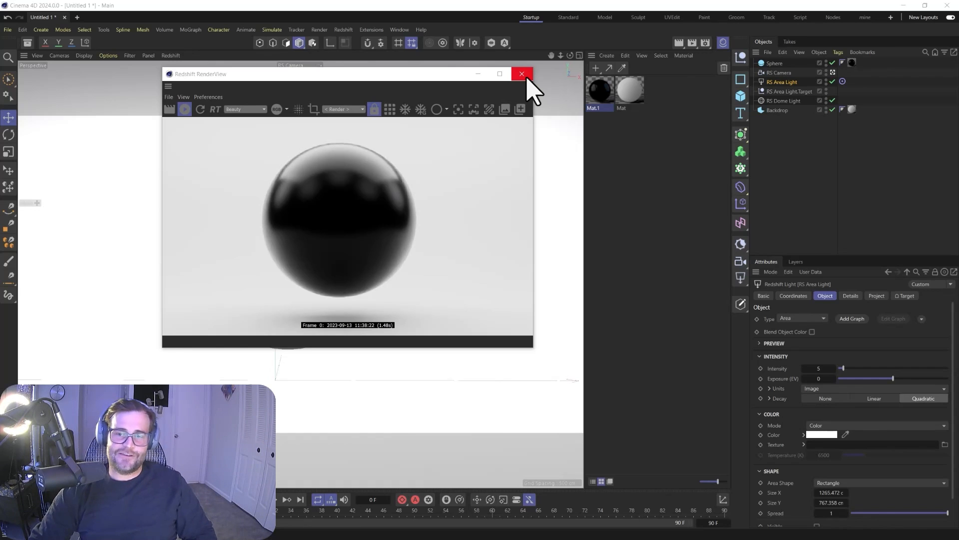
# Close the render view and place the sphere inside a Subdivision Surface.
pyautogui.click(522, 74)
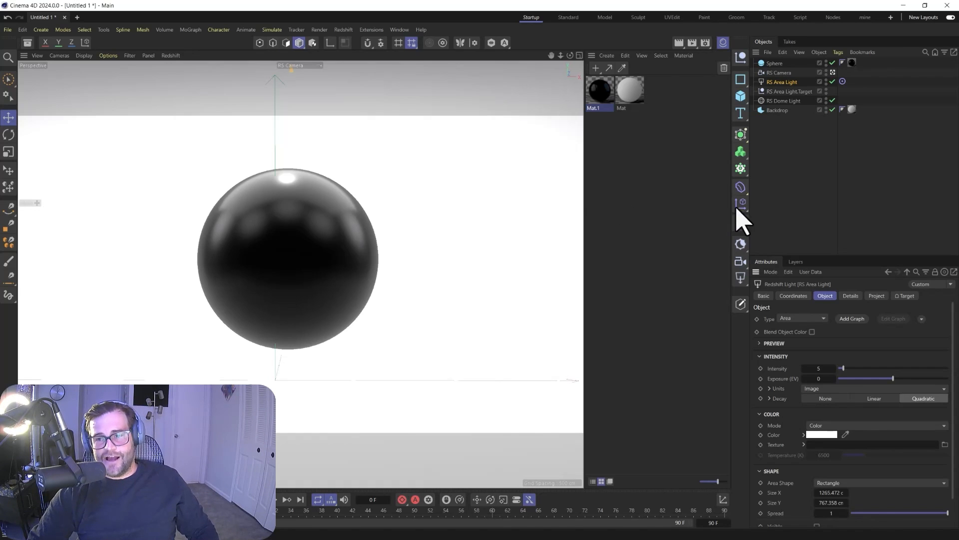
pyautogui.click(775, 63)
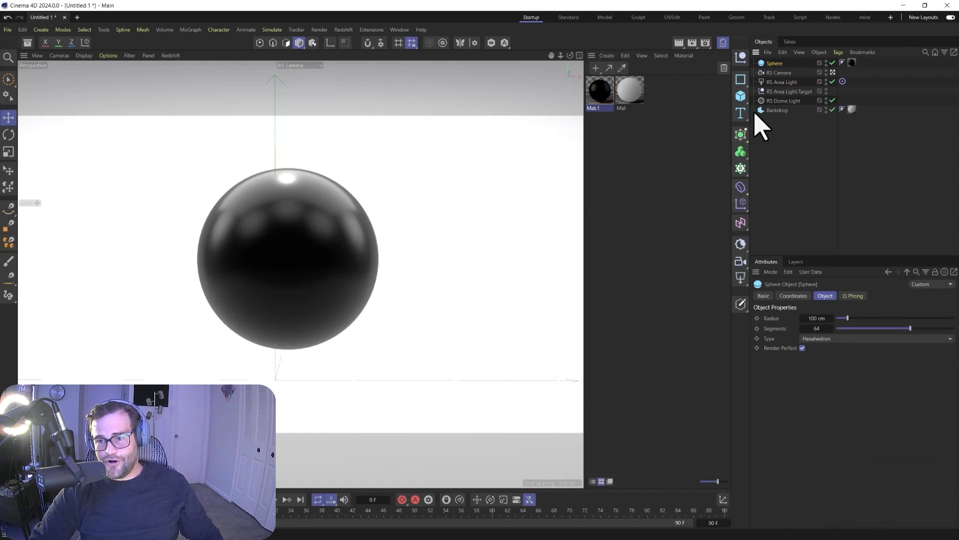
pyautogui.keyDown('alt'); pyautogui.click(740, 135); pyautogui.keyUp('alt')
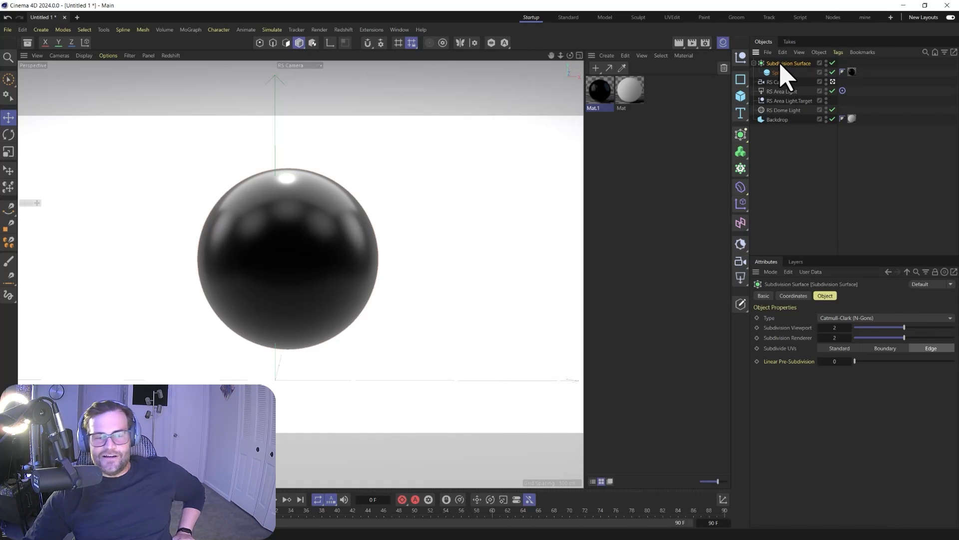
# Show wireframe lines in the viewport and raise the Subdivision Surface's viewport and renderer levels to 4.
pyautogui.click(82, 56)
pyautogui.click(106, 97)
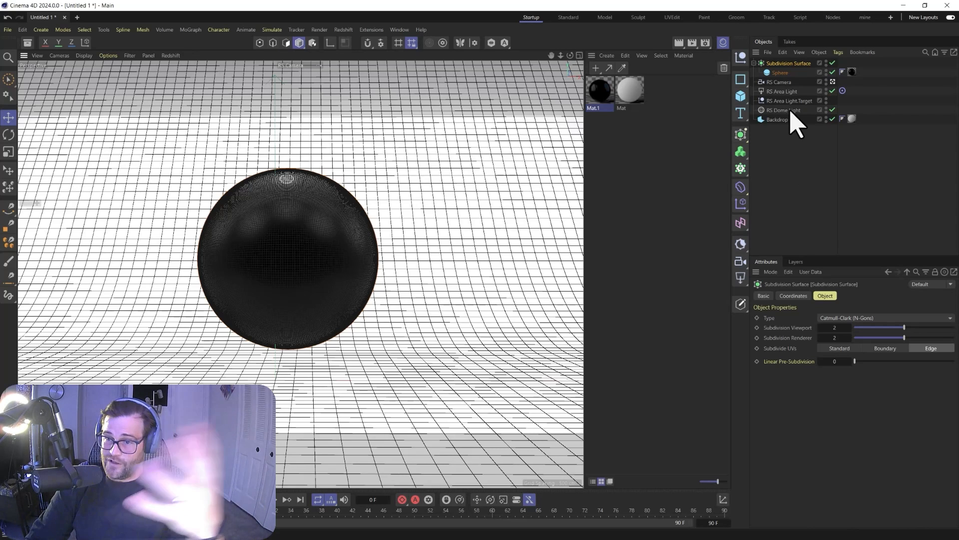
pyautogui.click(850, 328)
pyautogui.click(850, 328)
pyautogui.click(849, 338)
pyautogui.click(849, 337)
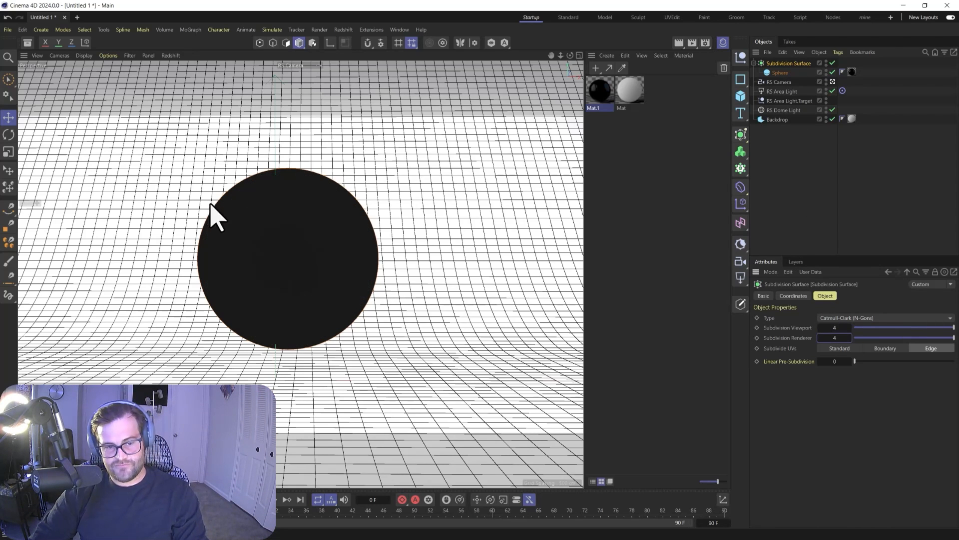
pyautogui.scroll(5, 285, 274)
pyautogui.scroll(5, 306, 246)
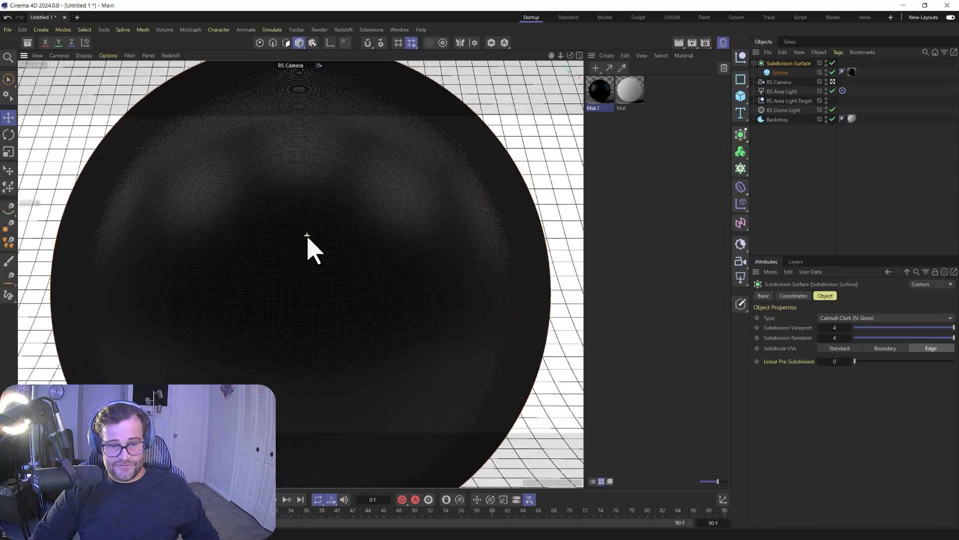
pyautogui.scroll(-6, 308, 243)
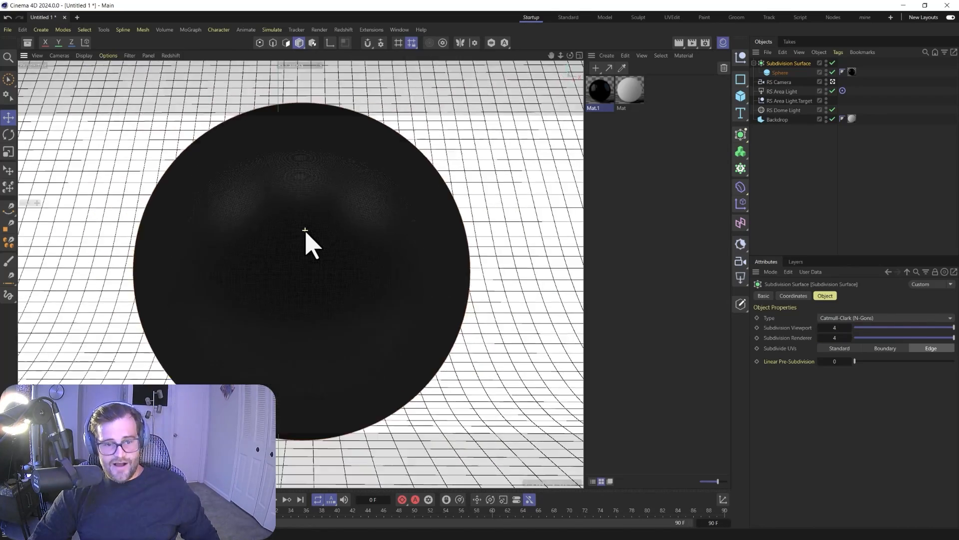
pyautogui.keyDown('alt'); pyautogui.moveTo(279, 225); pyautogui.dragTo(392, 293); pyautogui.keyUp('alt')
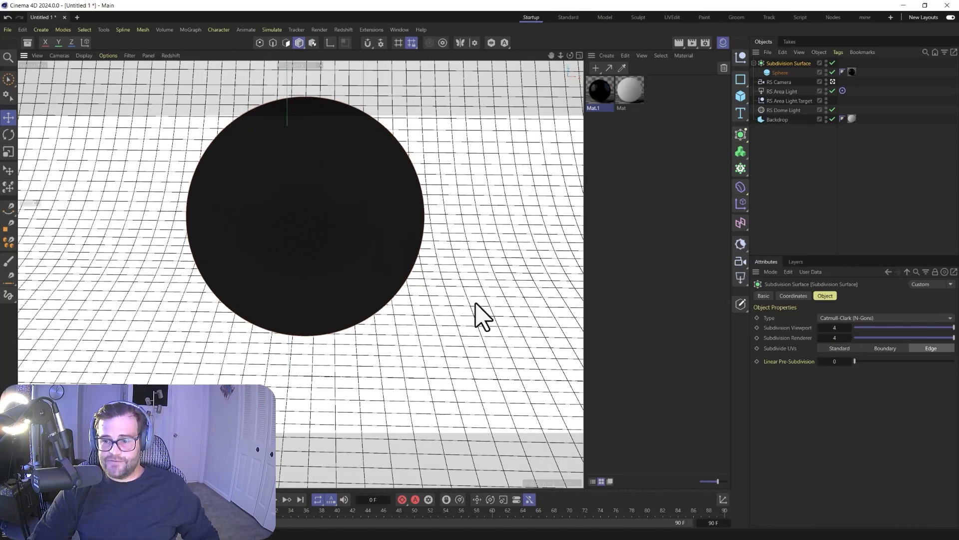
# Set the sphere's segments to 128 and check the mesh density up close.
pyautogui.click(776, 73)
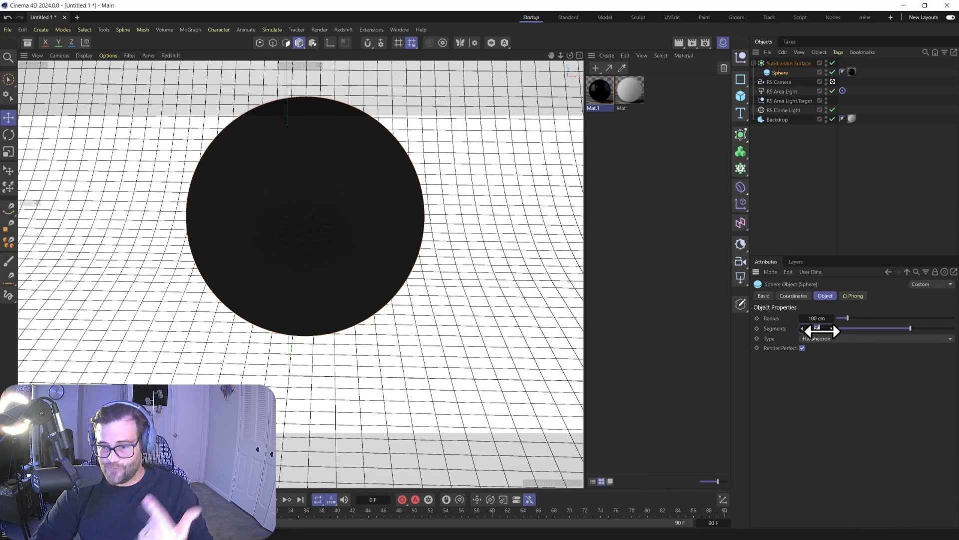
pyautogui.write('128')
pyautogui.press('Return')
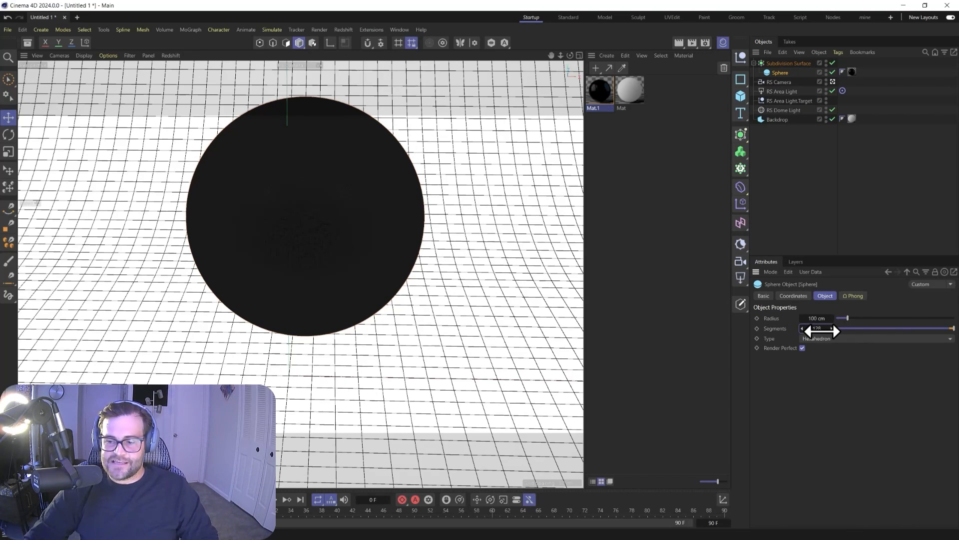
pyautogui.scroll(10, 306, 191)
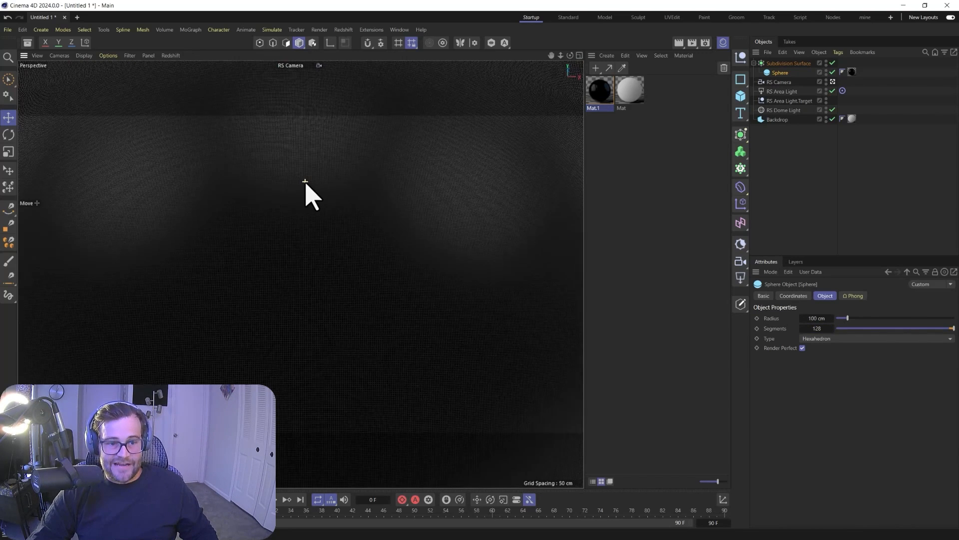
pyautogui.scroll(3, 305, 183)
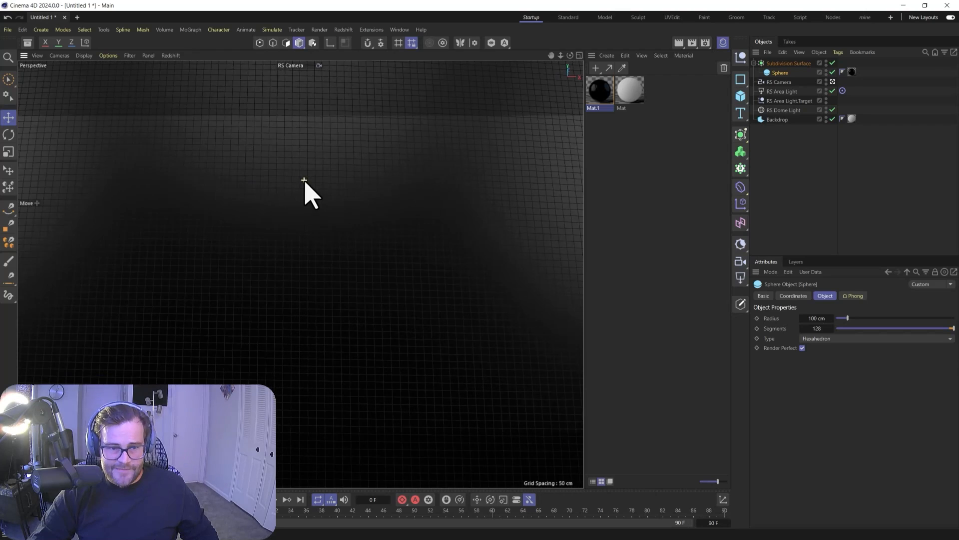
# Make the Subdivision Surface editable so the subdivided sphere becomes a polygon object.
pyautogui.moveTo(331, 242)
pyautogui.keyDown('alt'); pyautogui.mouseDown(button='right')
pyautogui.moveTo(332, 335)
pyautogui.moveTo(220, 450)
pyautogui.moveTo(332, 259)
pyautogui.mouseUp(button='right'); pyautogui.keyUp('alt')
pyautogui.click(781, 64)
pyautogui.press('c')
pyautogui.click(754, 64)
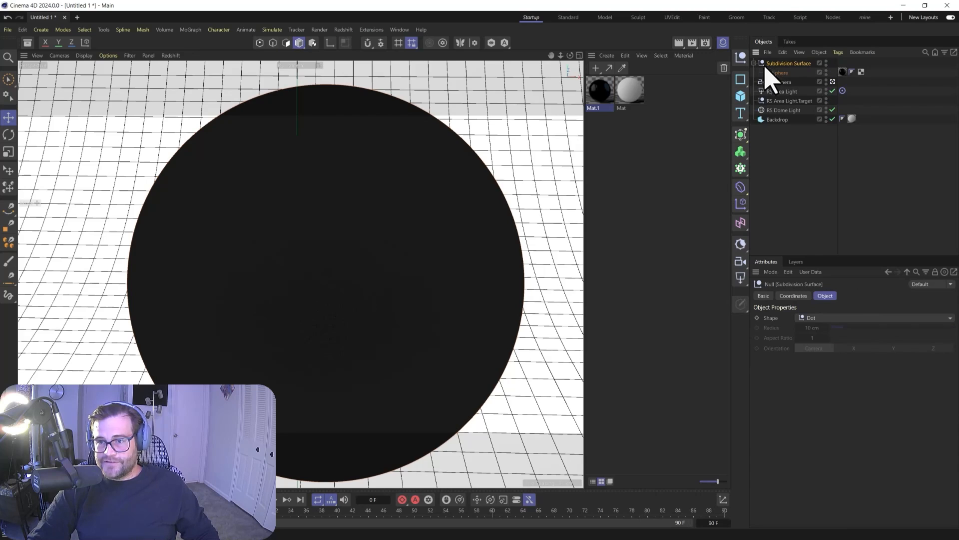
# Add a Displacer deformer as a child of the polygon sphere and assign a Noise shader to it.
pyautogui.click(780, 73)
pyautogui.keyDown('alt'); pyautogui.moveTo(301, 204); pyautogui.dragTo(303, 231); pyautogui.keyUp('alt')
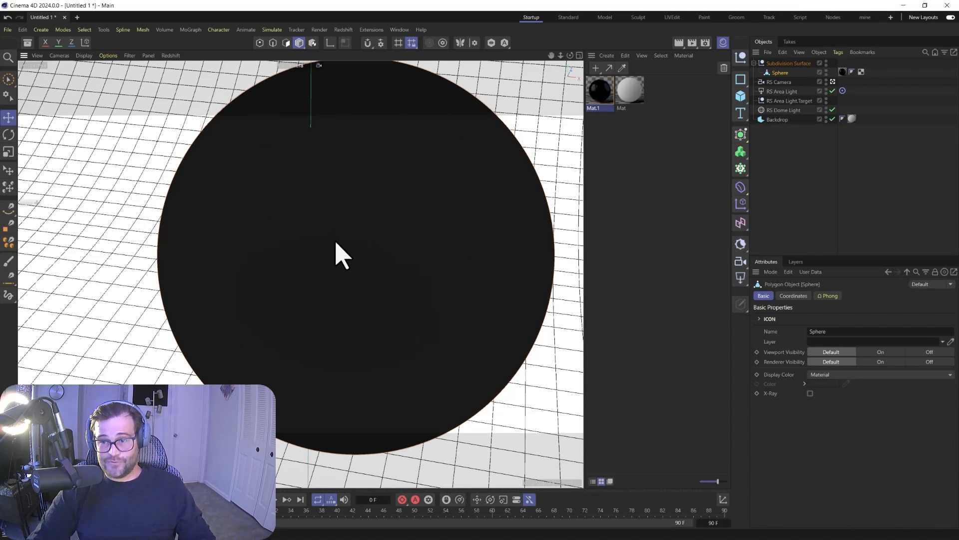
pyautogui.click(745, 187)
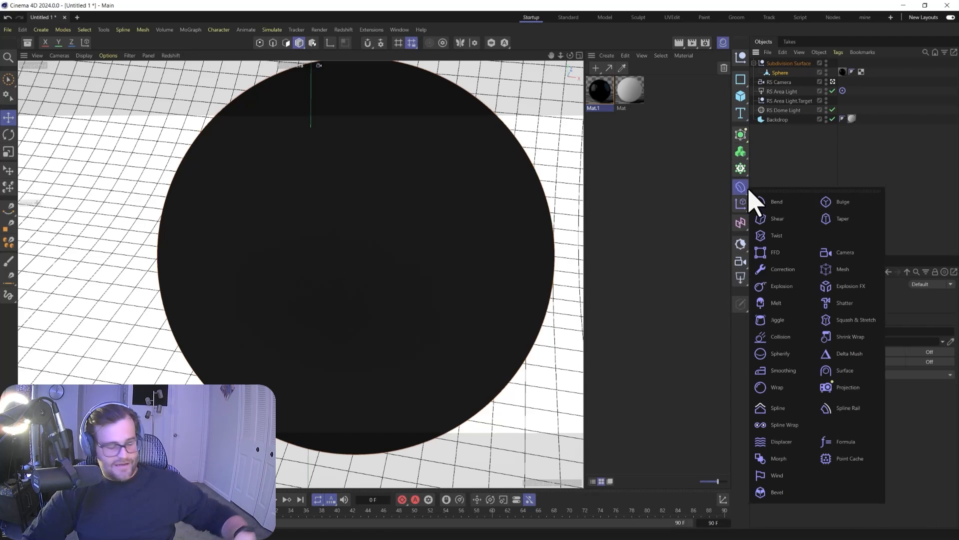
pyautogui.keyDown('shift'); pyautogui.click(778, 442); pyautogui.keyUp('shift')
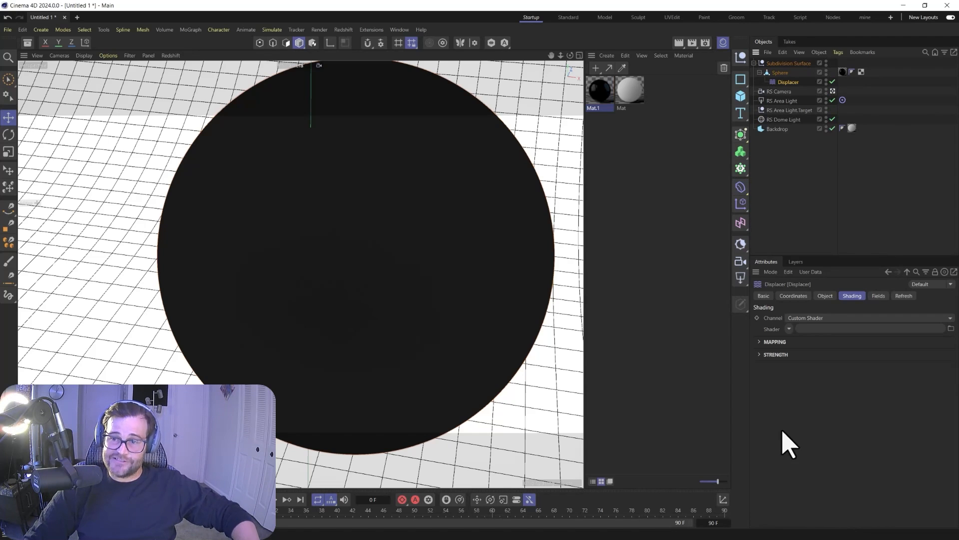
pyautogui.click(789, 328)
pyautogui.click(808, 189)
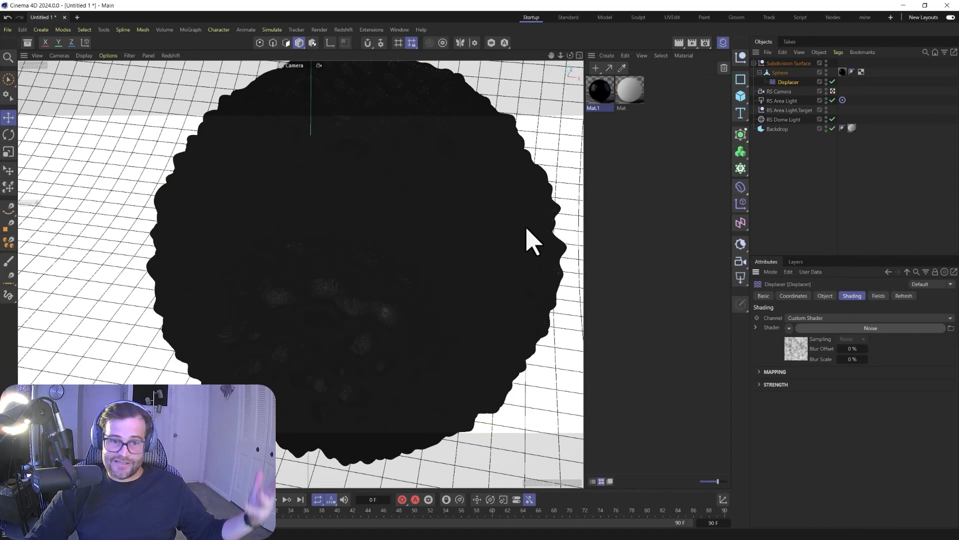
# Turn off the wireframe lines in the viewport shading and look at the displaced surface up close.
pyautogui.click(87, 55)
pyautogui.click(92, 82)
pyautogui.scroll(5, 346, 218)
pyautogui.keyDown('alt'); pyautogui.moveTo(308, 236); pyautogui.dragTo(264, 218); pyautogui.keyUp('alt')
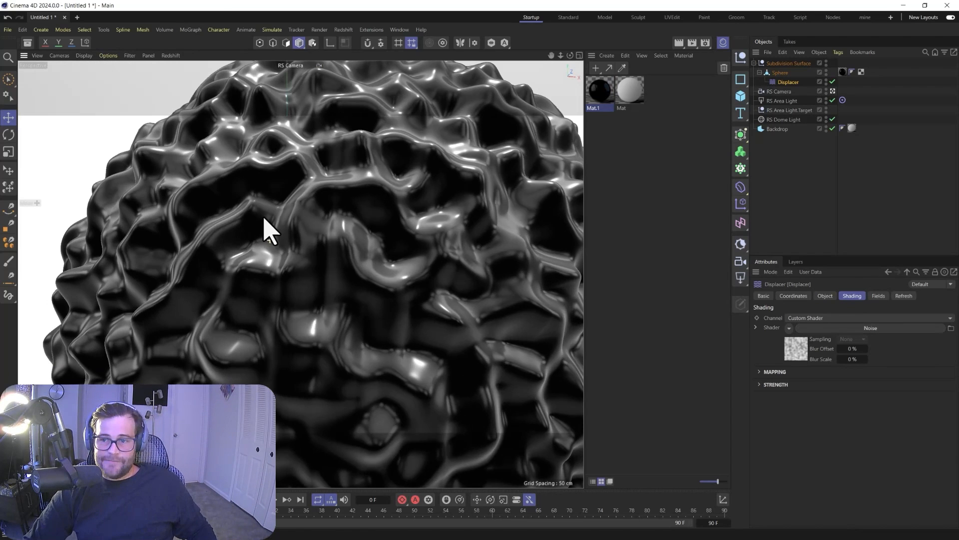
# Set the displacer's noise type to Turbulence and its global scale to 65 %.
pyautogui.click(845, 329)
pyautogui.click(842, 407)
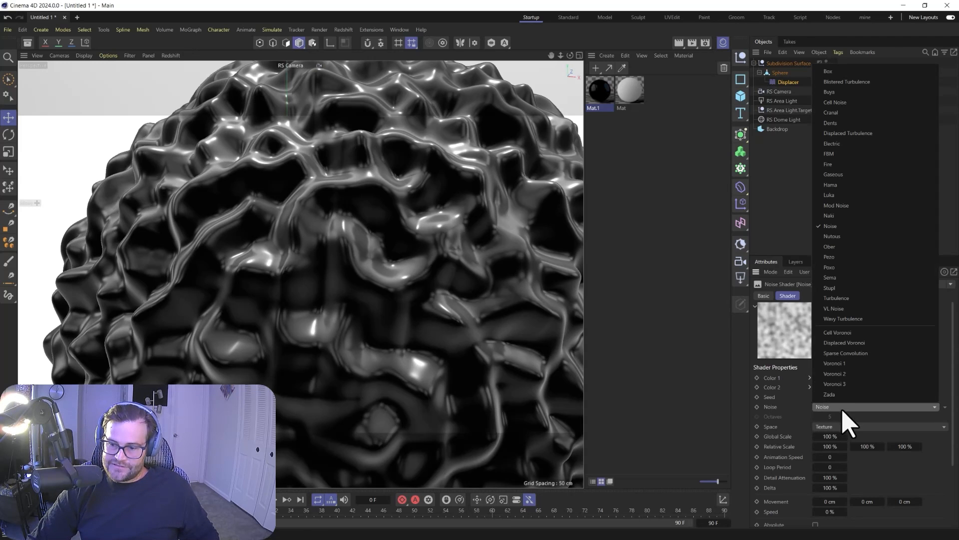
pyautogui.click(845, 299)
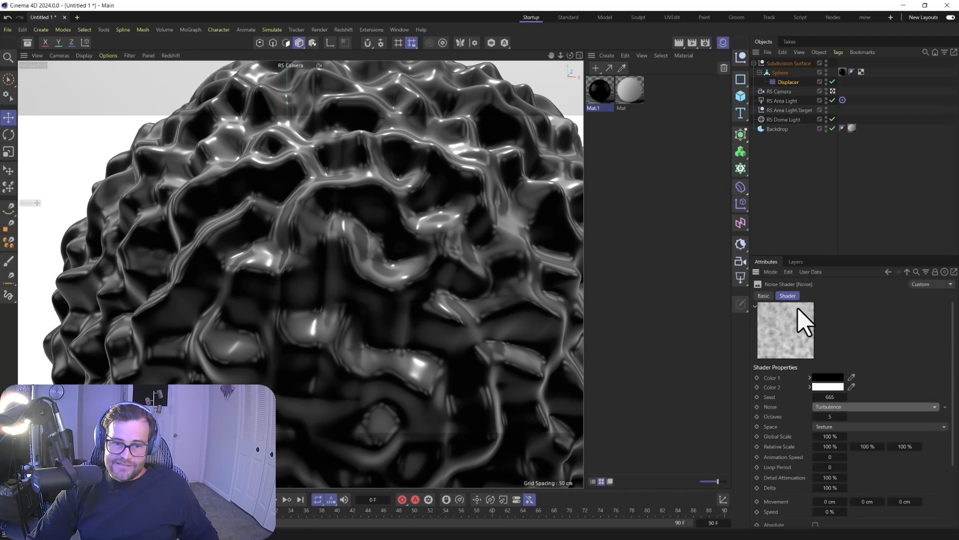
pyautogui.moveTo(824, 438); pyautogui.dragTo(869, 436)
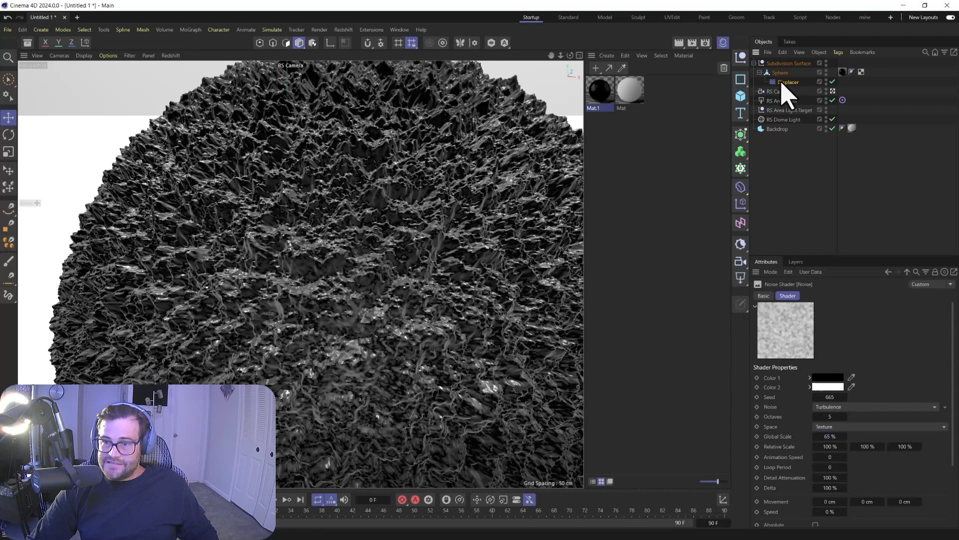
# Set the Displacer's height to 5 cm and check the relief across the sphere.
pyautogui.click(788, 82)
pyautogui.click(825, 296)
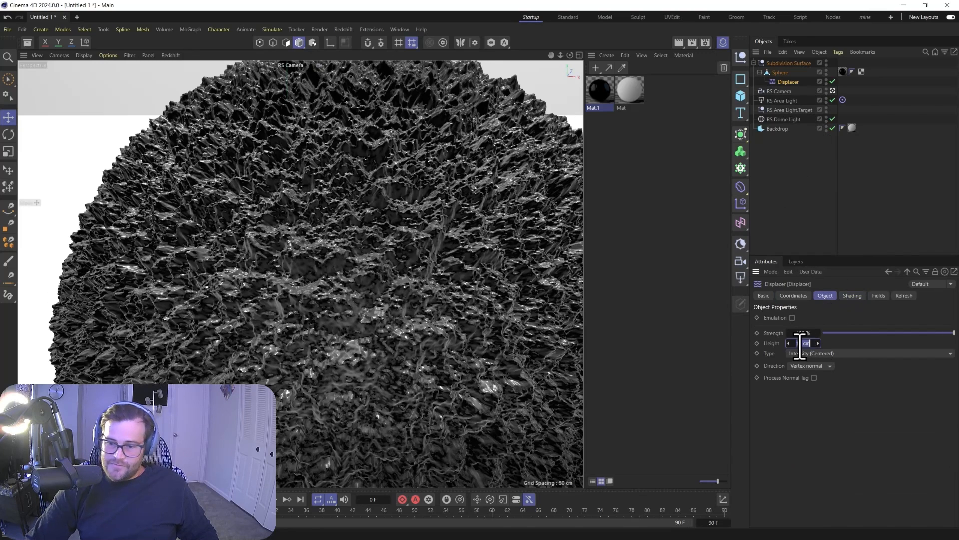
pyautogui.write('5')
pyautogui.press('Return')
pyautogui.keyDown('alt'); pyautogui.moveTo(393, 285); pyautogui.dragTo(437, 241, button='right'); pyautogui.keyUp('alt')
pyautogui.moveTo(436, 241)
pyautogui.keyDown('alt'); pyautogui.mouseDown()
pyautogui.moveTo(409, 185)
pyautogui.moveTo(440, 253)
pyautogui.mouseUp(); pyautogui.keyUp('alt')
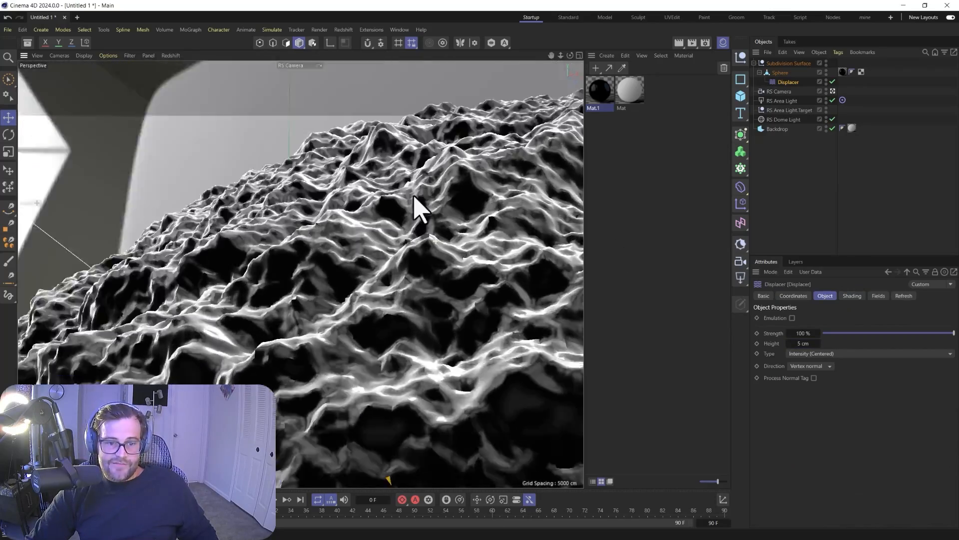
pyautogui.keyDown('alt'); pyautogui.moveTo(440, 253); pyautogui.dragTo(436, 384, button='right'); pyautogui.keyUp('alt')
pyautogui.keyDown('alt'); pyautogui.moveTo(374, 233); pyautogui.dragTo(349, 245); pyautogui.keyUp('alt')
pyautogui.keyDown('alt'); pyautogui.moveTo(352, 235); pyautogui.dragTo(358, 317, button='right'); pyautogui.keyUp('alt')
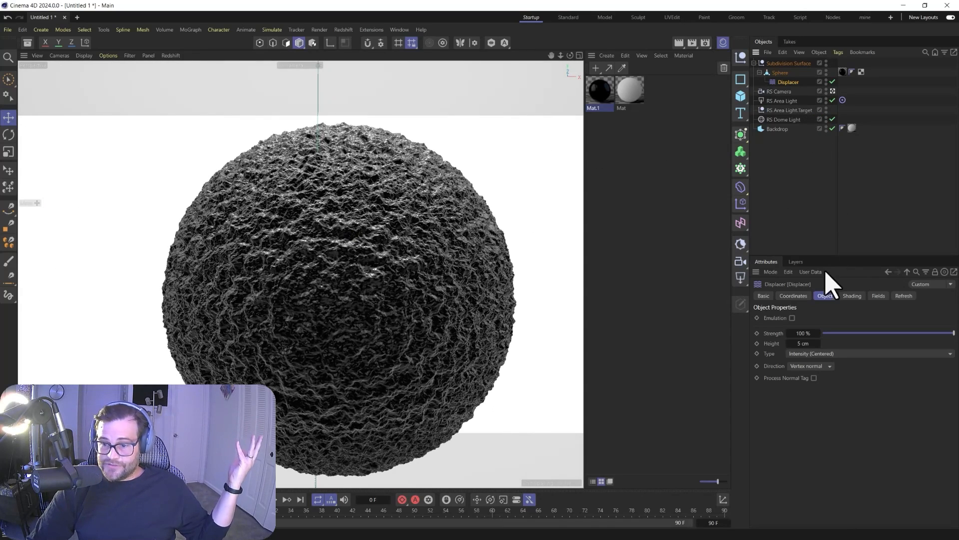
# Set the displacer noise's animation speed and loop period to 1, and play the animation.
pyautogui.click(851, 296)
pyautogui.click(844, 339)
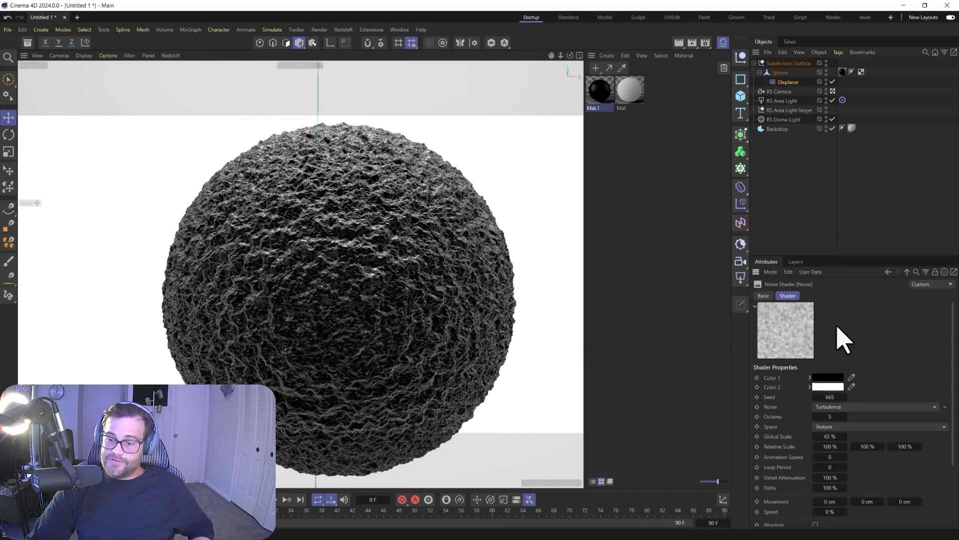
pyautogui.doubleClick(834, 454)
pyautogui.write('1')
pyautogui.click(834, 468)
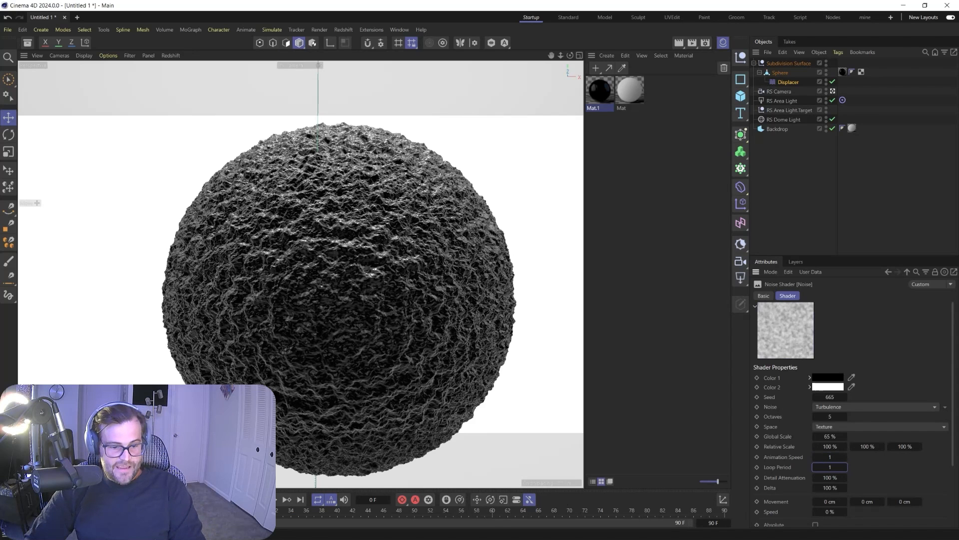
pyautogui.press('F8')
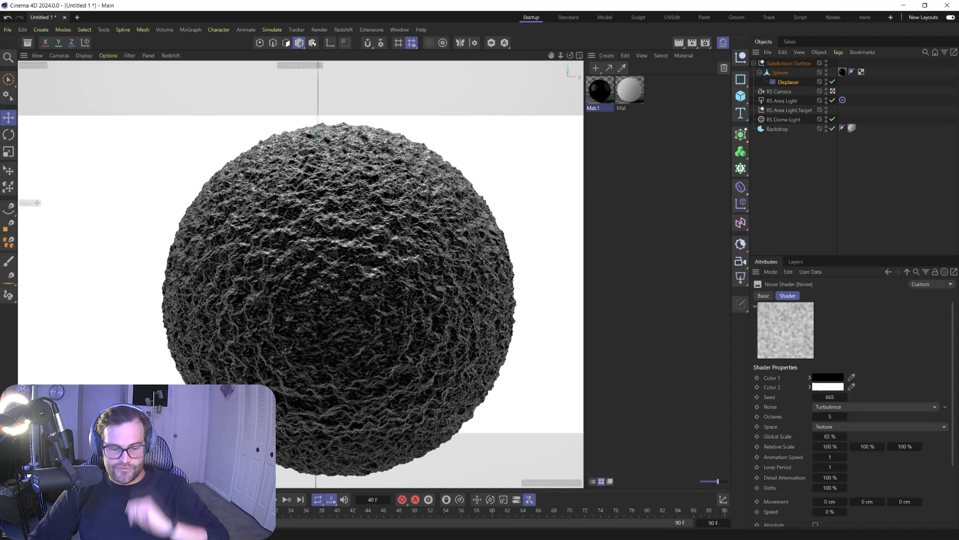
pyautogui.click(785, 82)
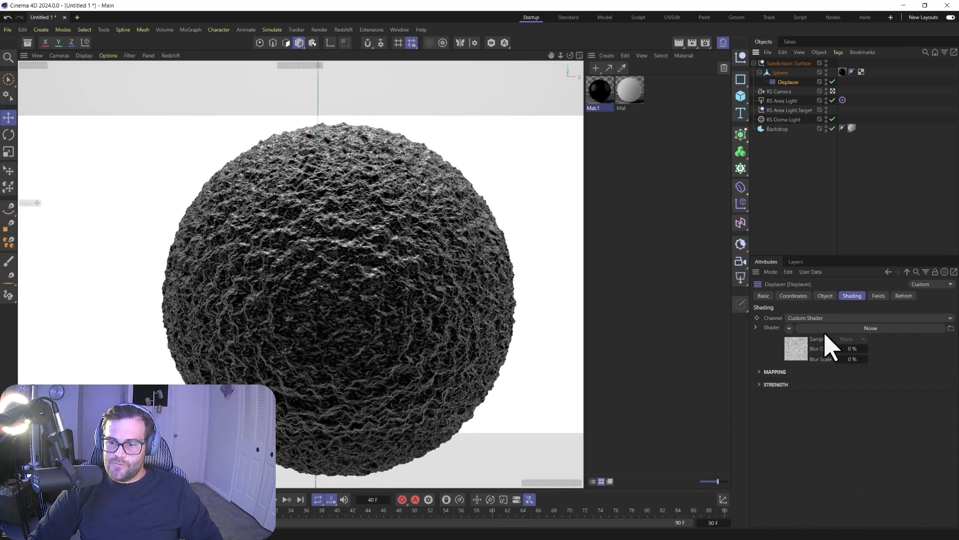
pyautogui.click(789, 328)
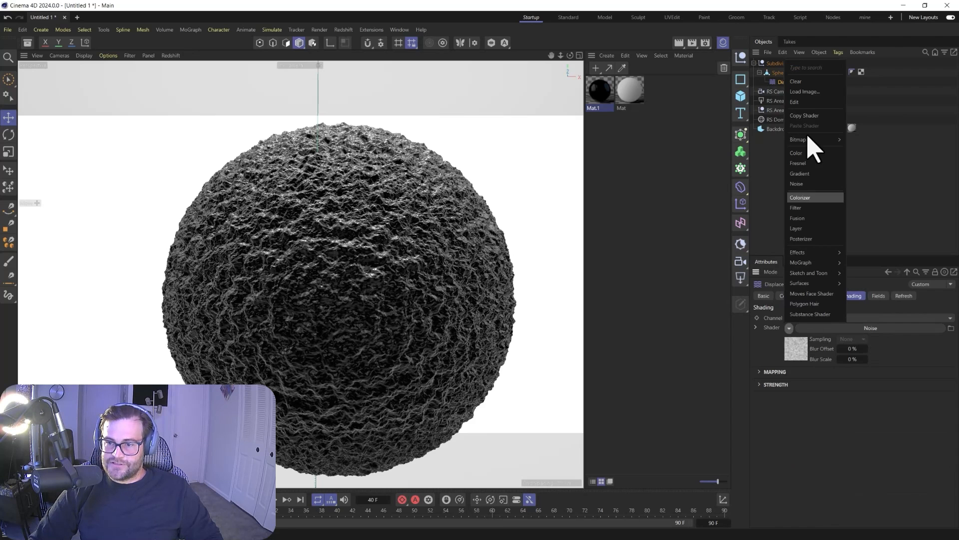
pyautogui.click(804, 91)
pyautogui.doubleClick(222, 152)
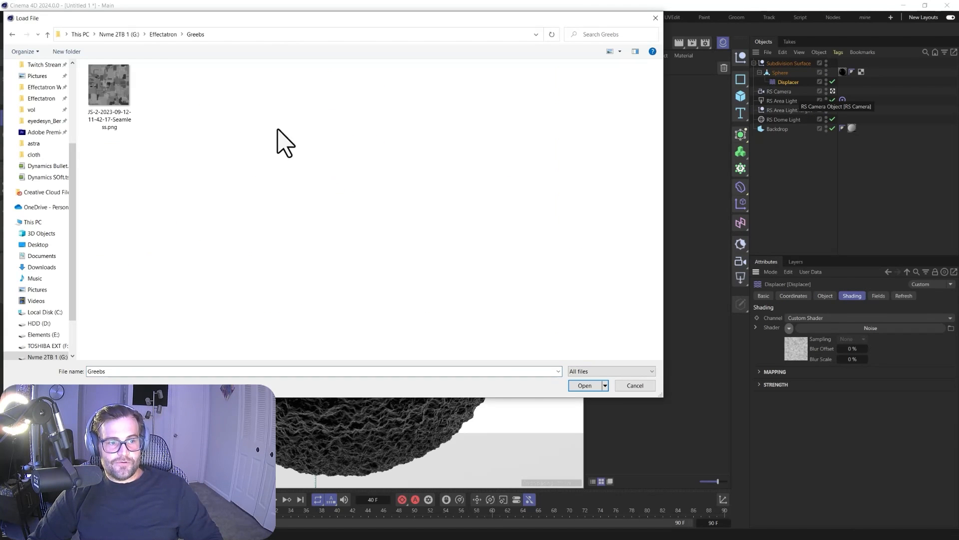
pyautogui.click(129, 91)
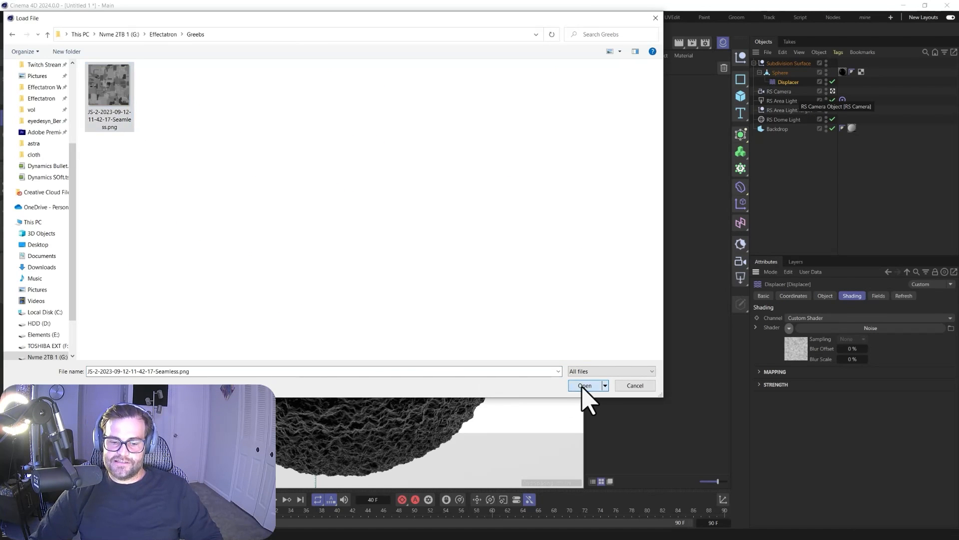
pyautogui.click(584, 386)
pyautogui.click(514, 316)
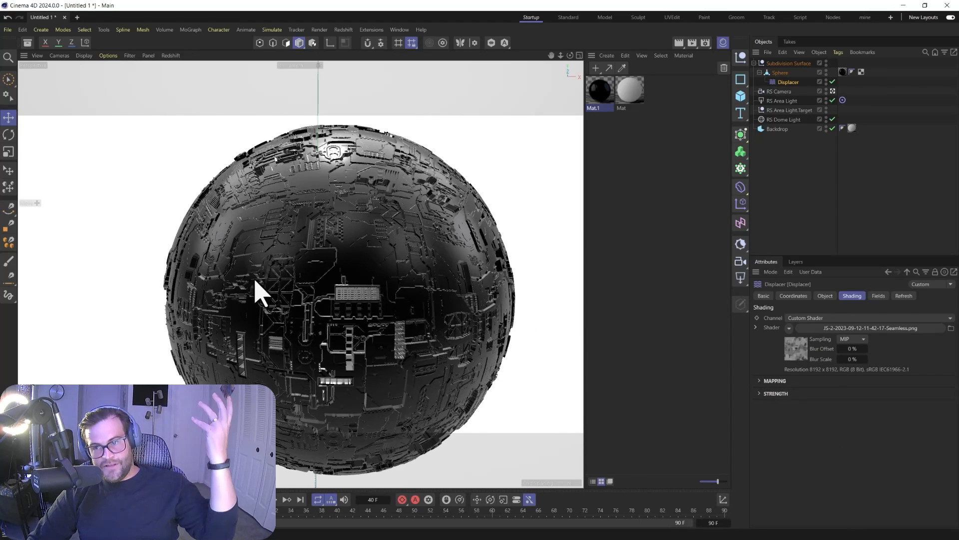
# Examine the greeble displacement detail on the sphere from close up and from several angles.
pyautogui.scroll(8, 316, 290)
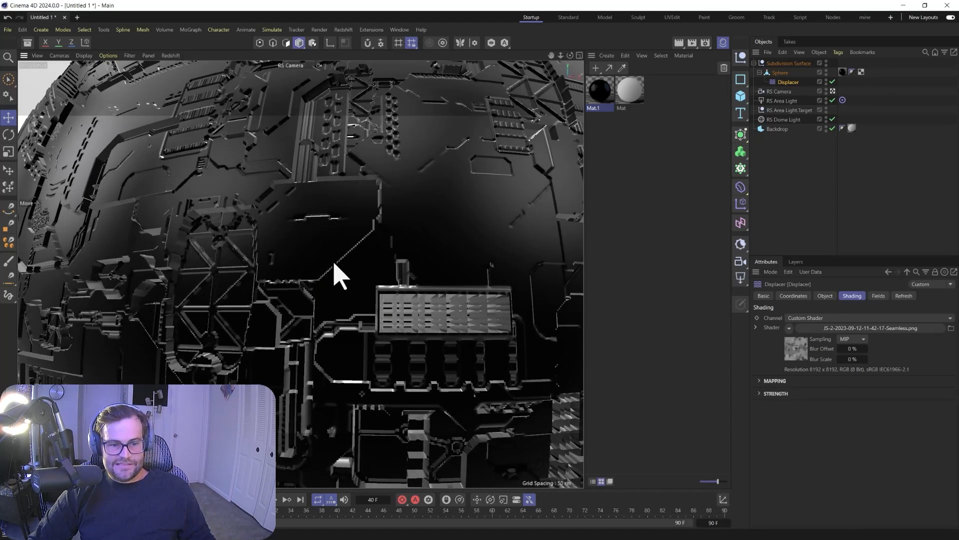
pyautogui.scroll(-3, 325, 254)
pyautogui.keyDown('alt'); pyautogui.moveTo(270, 194); pyautogui.dragTo(227, 192); pyautogui.keyUp('alt')
pyautogui.keyDown('alt'); pyautogui.moveTo(350, 243); pyautogui.dragTo(335, 118, button='right'); pyautogui.keyUp('alt')
pyautogui.keyDown('alt'); pyautogui.moveTo(377, 190); pyautogui.dragTo(407, 207); pyautogui.keyUp('alt')
pyautogui.keyDown('alt'); pyautogui.moveTo(417, 197); pyautogui.dragTo(420, 338, button='right'); pyautogui.keyUp('alt')
pyautogui.keyDown('alt'); pyautogui.moveTo(420, 338); pyautogui.dragTo(413, 256); pyautogui.keyUp('alt')
pyautogui.scroll(5, 394, 248)
pyautogui.scroll(-5, 390, 244)
# Open the Redshift RenderView and start a live render of the displaced sphere.
pyautogui.click(344, 29)
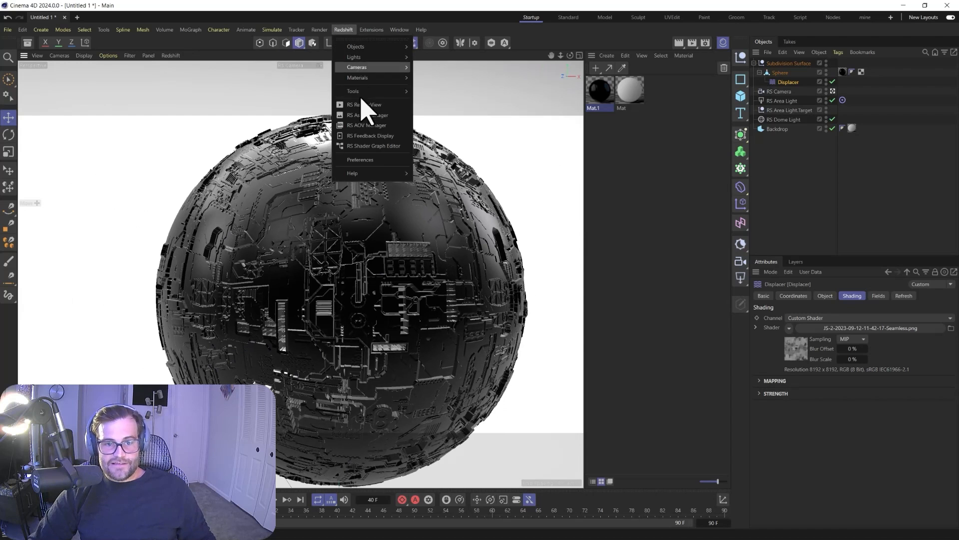
pyautogui.click(373, 114)
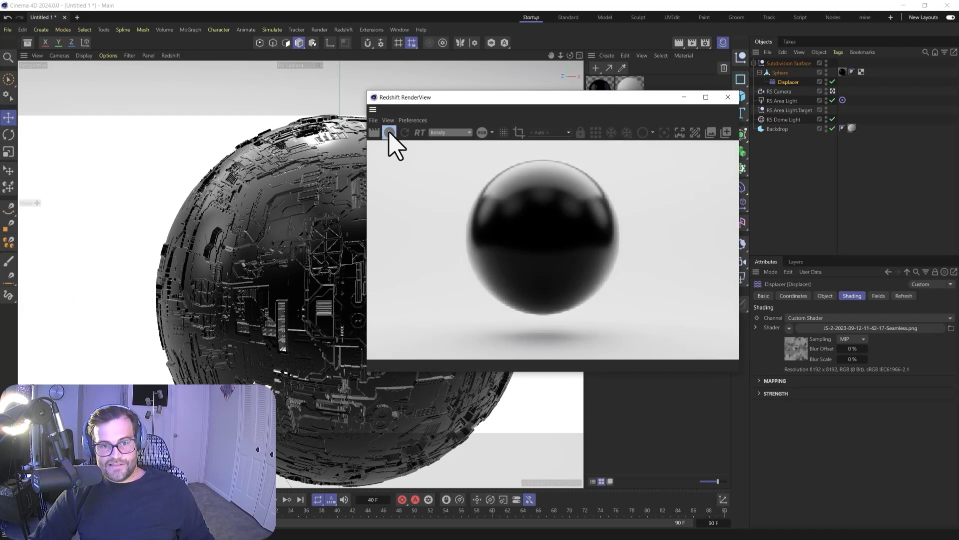
pyautogui.click(389, 132)
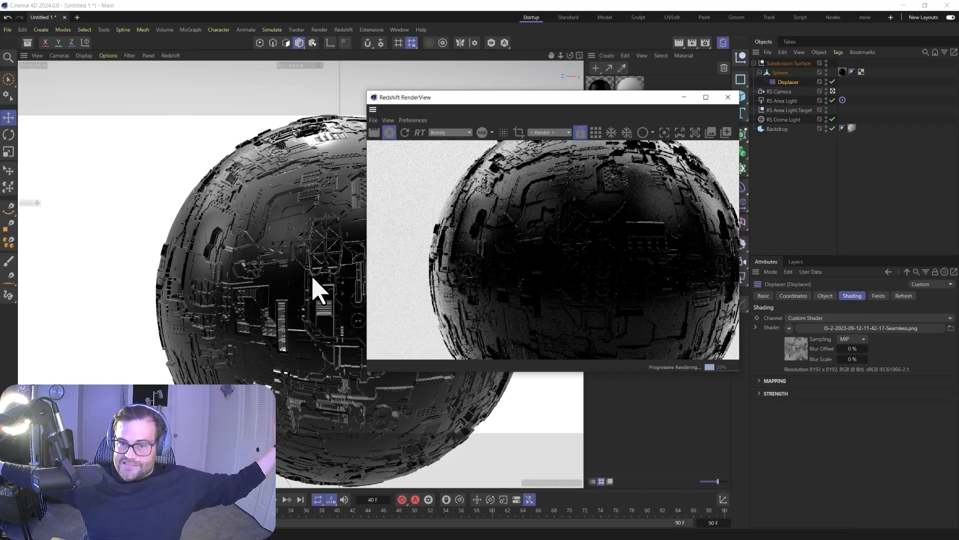
# Examine the greeble relief in the live render from close up and from several angles.
pyautogui.keyDown('alt'); pyautogui.moveTo(283, 229); pyautogui.dragTo(302, 99, button='right'); pyautogui.keyUp('alt')
pyautogui.keyDown('alt'); pyautogui.moveTo(303, 99); pyautogui.dragTo(263, 256); pyautogui.keyUp('alt')
pyautogui.keyDown('alt'); pyautogui.moveTo(208, 262); pyautogui.dragTo(293, 228, button='right'); pyautogui.keyUp('alt')
pyautogui.keyDown('alt'); pyautogui.moveTo(304, 233); pyautogui.dragTo(257, 236); pyautogui.keyUp('alt')
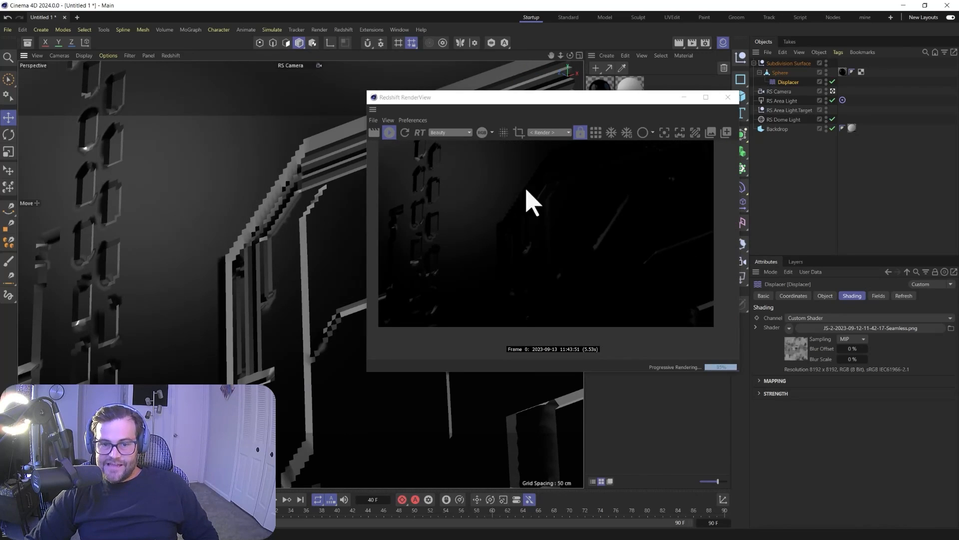
pyautogui.scroll(-2, 452, 235)
pyautogui.keyDown('alt'); pyautogui.moveTo(218, 208); pyautogui.dragTo(274, 421, button='right'); pyautogui.keyUp('alt')
pyautogui.moveTo(191, 276)
pyautogui.keyDown('alt'); pyautogui.mouseDown()
pyautogui.moveTo(290, 254)
pyautogui.moveTo(208, 274)
pyautogui.mouseUp(); pyautogui.keyUp('alt')
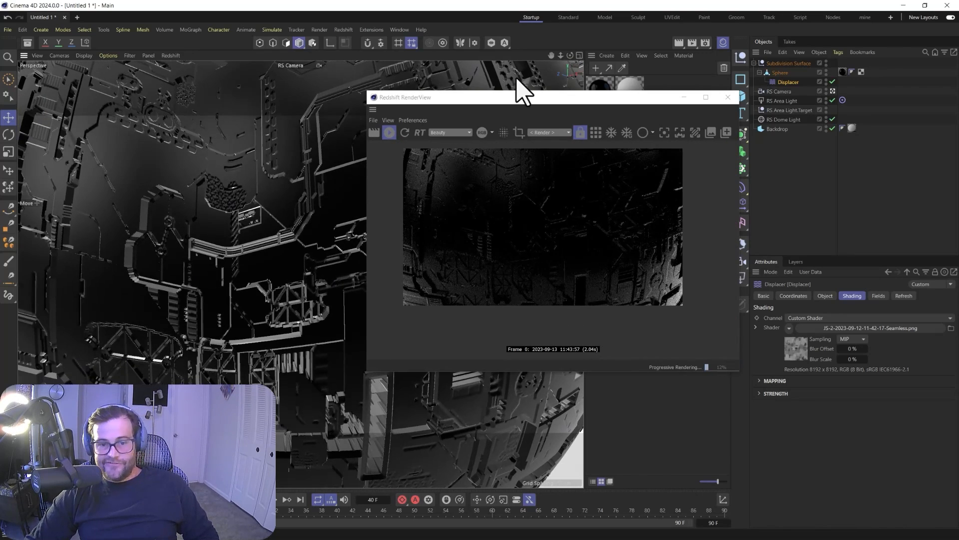
# Take the sphere with its Displacer out of the Subdivision Surface and stop the live render.
pyautogui.moveTo(512, 99); pyautogui.dragTo(264, 106)
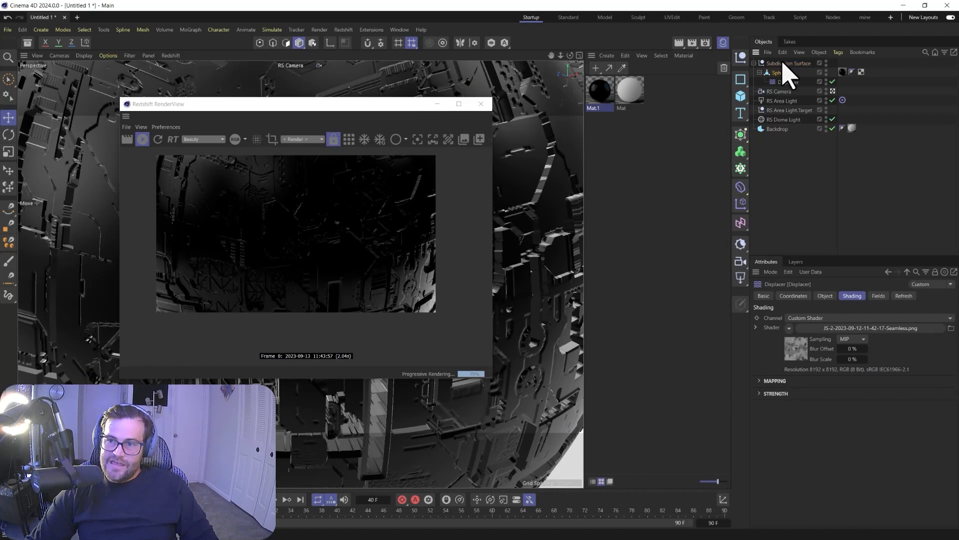
pyautogui.moveTo(782, 60); pyautogui.dragTo(783, 59)
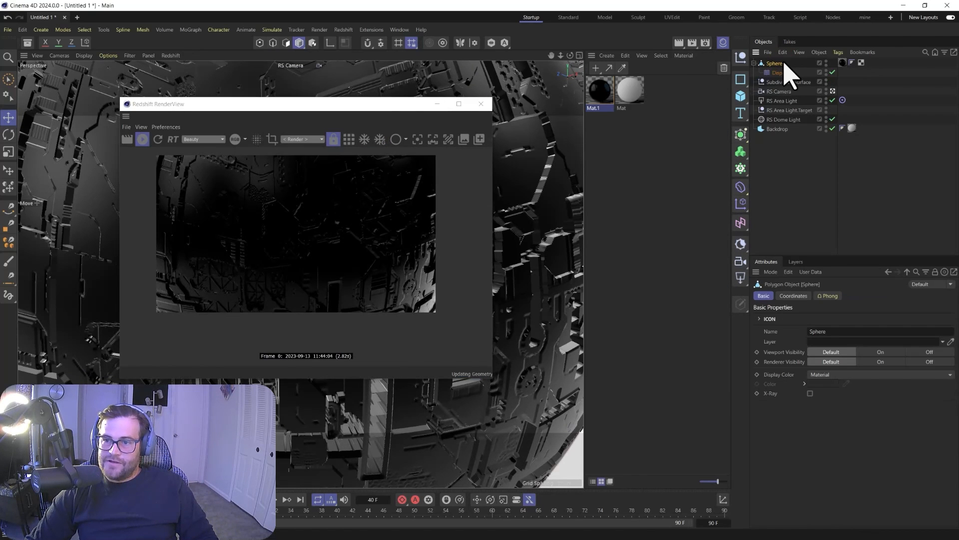
pyautogui.rightClick(774, 62)
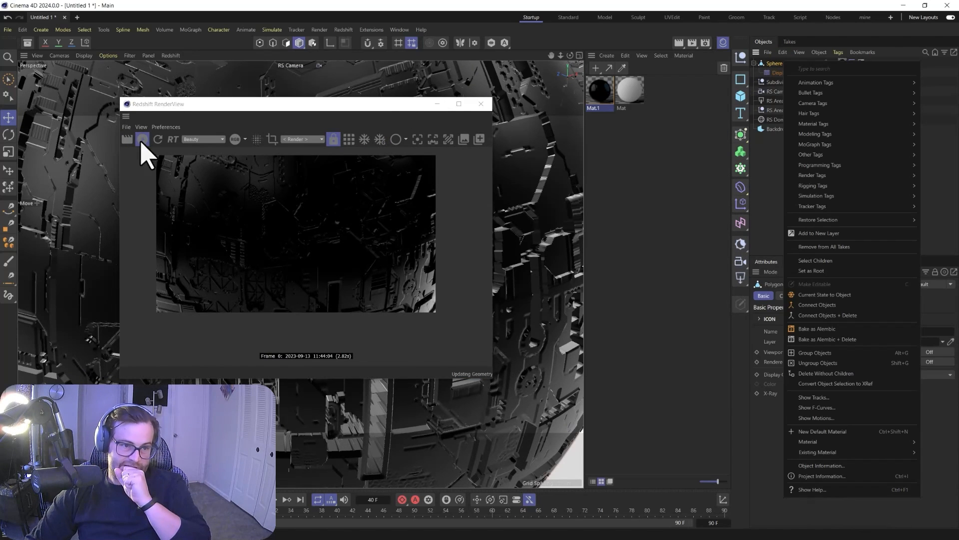
pyautogui.click(141, 141)
# Add an RS Object tag to the sphere and override its geometry with tessellation enabled and a minimum edge length of 2.
pyautogui.rightClick(777, 64)
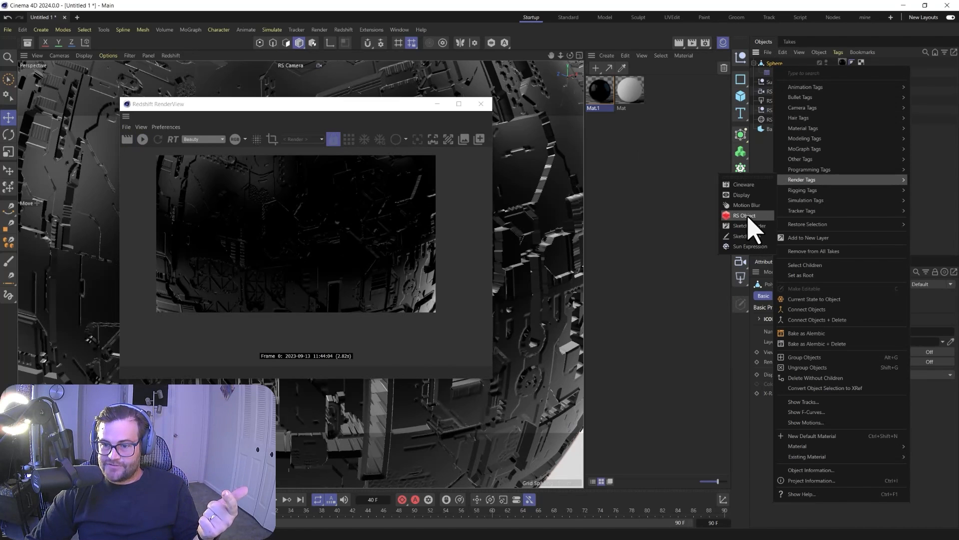
pyautogui.click(754, 221)
pyautogui.click(789, 328)
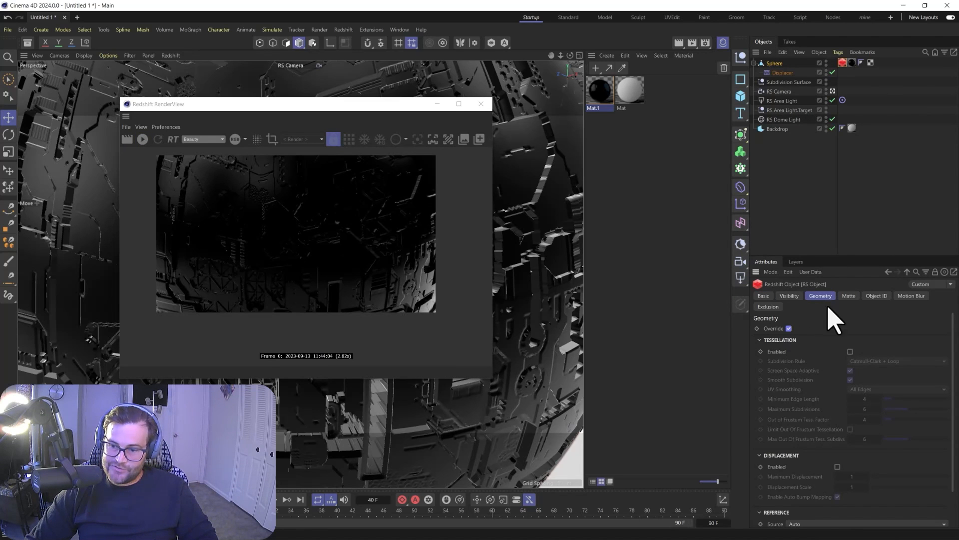
pyautogui.click(850, 352)
pyautogui.click(863, 398)
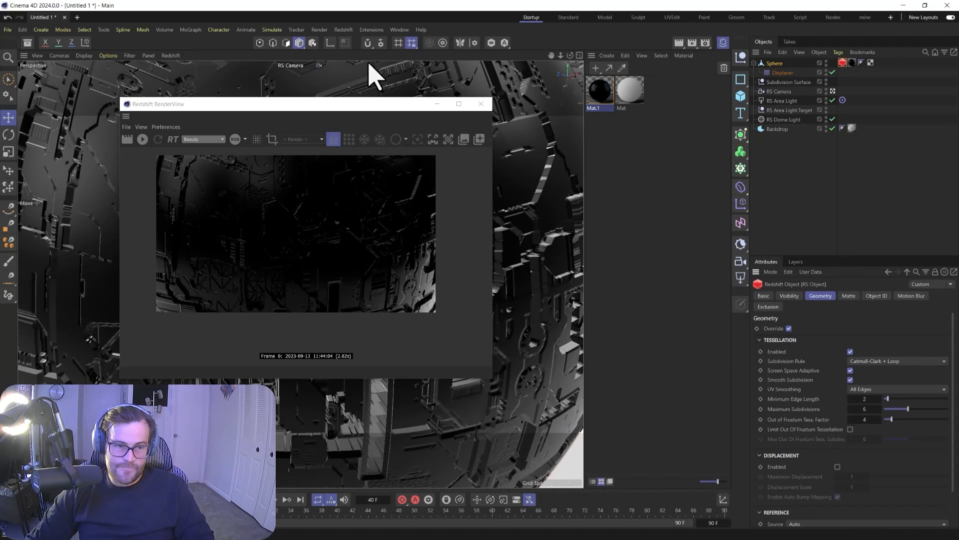
# Restart the live render and turn on both freeze options for geometry and tessellation in the RenderView.
pyautogui.click(143, 141)
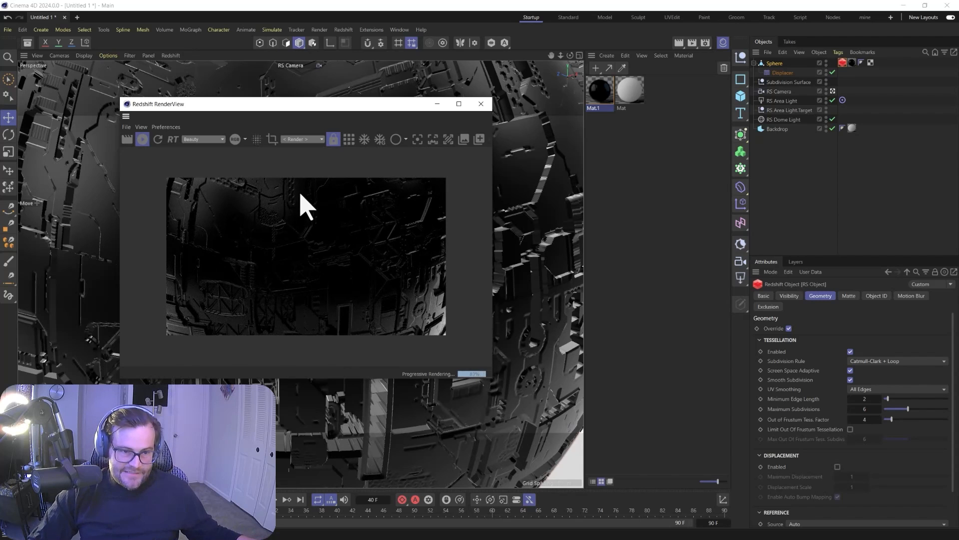
pyautogui.moveTo(264, 116); pyautogui.dragTo(481, 99)
pyautogui.keyDown('alt'); pyautogui.moveTo(136, 177); pyautogui.dragTo(256, 292, button='middle'); pyautogui.keyUp('alt')
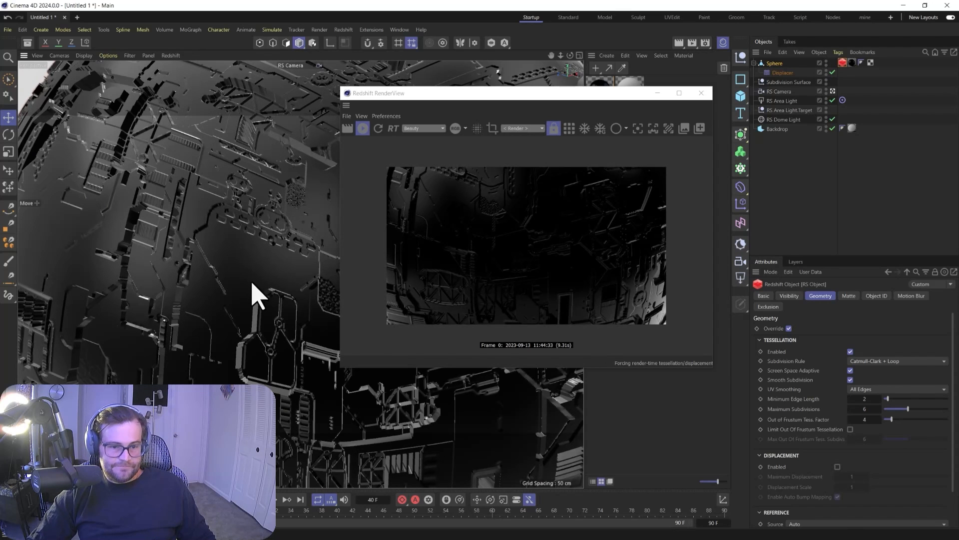
pyautogui.keyDown('alt'); pyautogui.moveTo(253, 283); pyautogui.dragTo(263, 315); pyautogui.keyUp('alt')
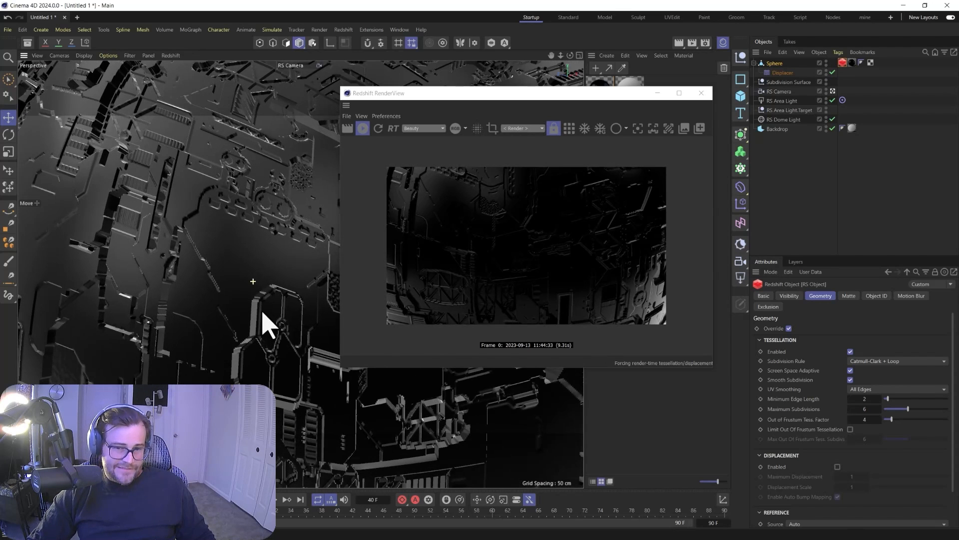
pyautogui.scroll(1, 262, 314)
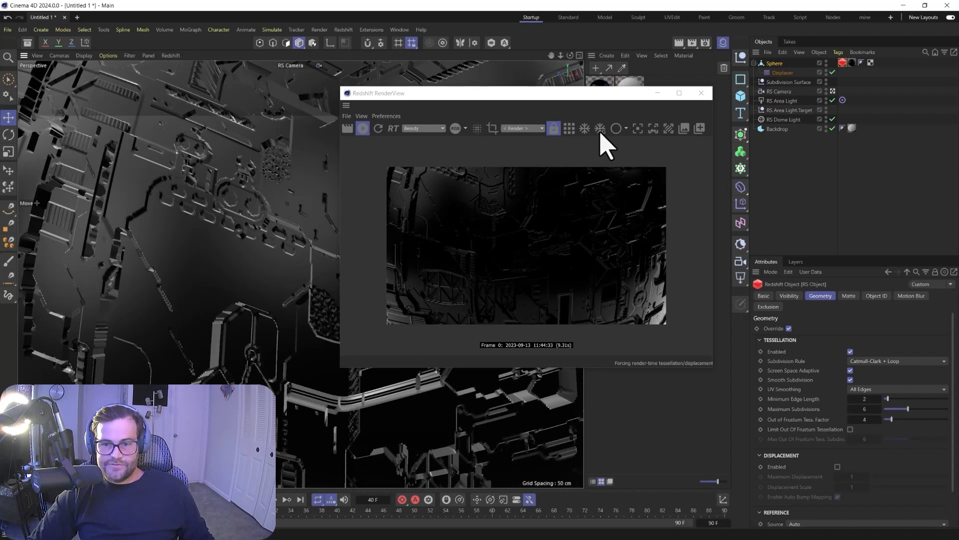
pyautogui.click(599, 129)
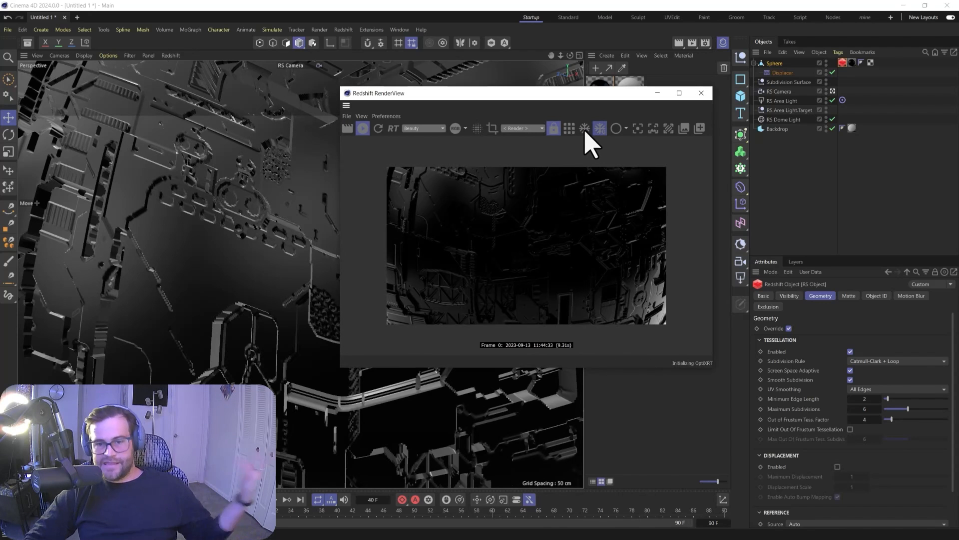
pyautogui.click(585, 129)
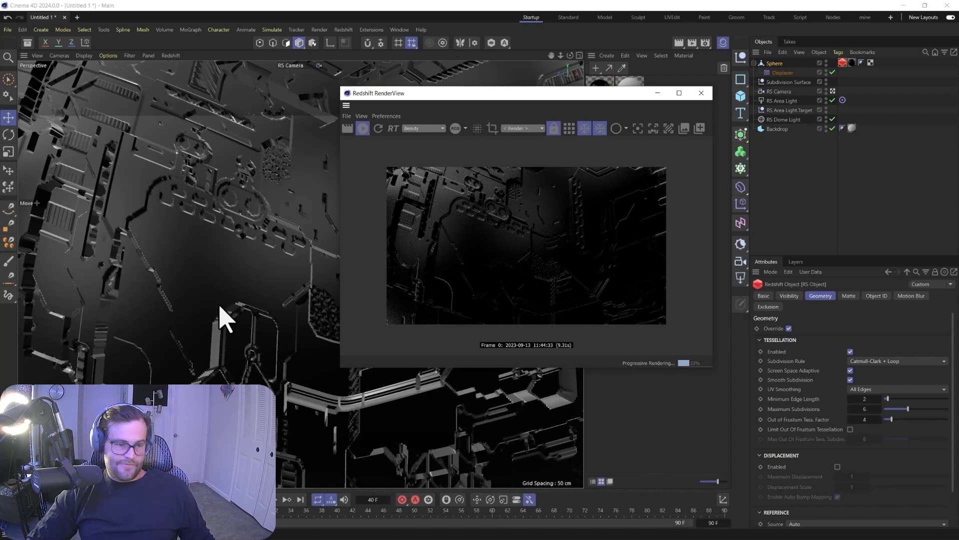
# Examine the tessellated greeble detail in the frozen render from close up to the whole sphere, and close the RenderView.
pyautogui.keyDown('alt'); pyautogui.moveTo(186, 330); pyautogui.dragTo(265, 189); pyautogui.keyUp('alt')
pyautogui.keyDown('alt'); pyautogui.moveTo(263, 225); pyautogui.dragTo(235, 425, button='right'); pyautogui.keyUp('alt')
pyautogui.keyDown('alt'); pyautogui.moveTo(300, 274); pyautogui.dragTo(345, 280); pyautogui.keyUp('alt')
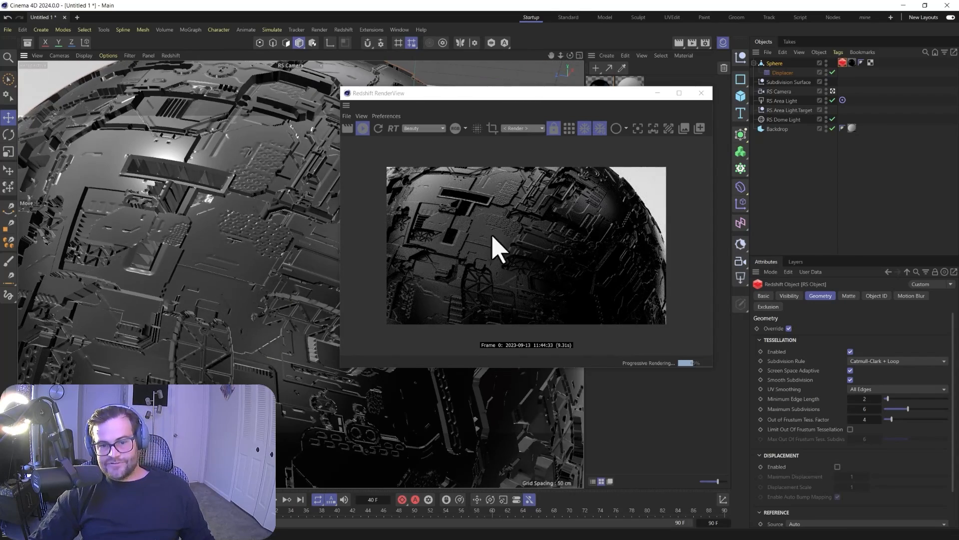
pyautogui.keyDown('alt'); pyautogui.moveTo(140, 181); pyautogui.dragTo(254, 185); pyautogui.keyUp('alt')
pyautogui.keyDown('alt'); pyautogui.moveTo(254, 184); pyautogui.dragTo(244, 75, button='right'); pyautogui.keyUp('alt')
pyautogui.keyDown('alt'); pyautogui.moveTo(254, 198); pyautogui.dragTo(216, 242); pyautogui.keyUp('alt')
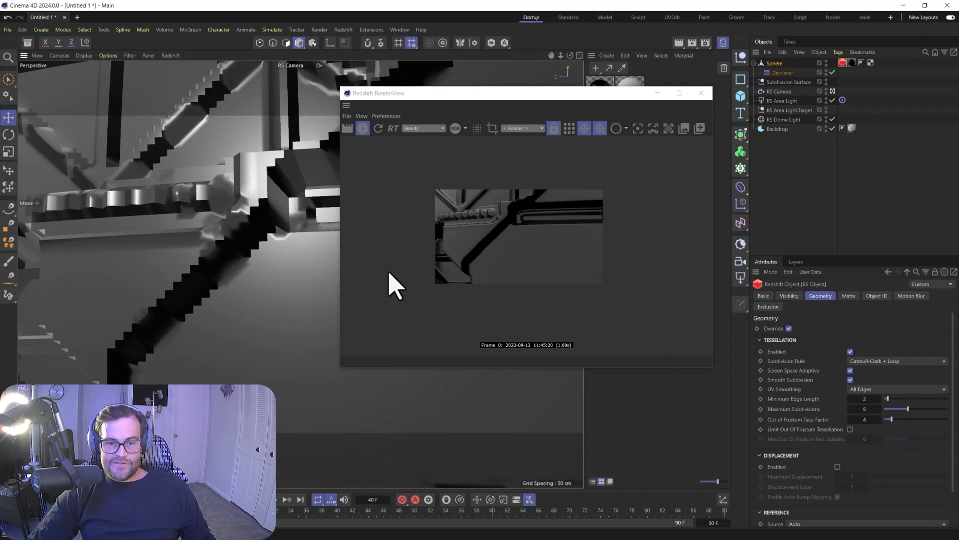
pyautogui.keyDown('alt'); pyautogui.moveTo(227, 281); pyautogui.dragTo(213, 327, button='right'); pyautogui.keyUp('alt')
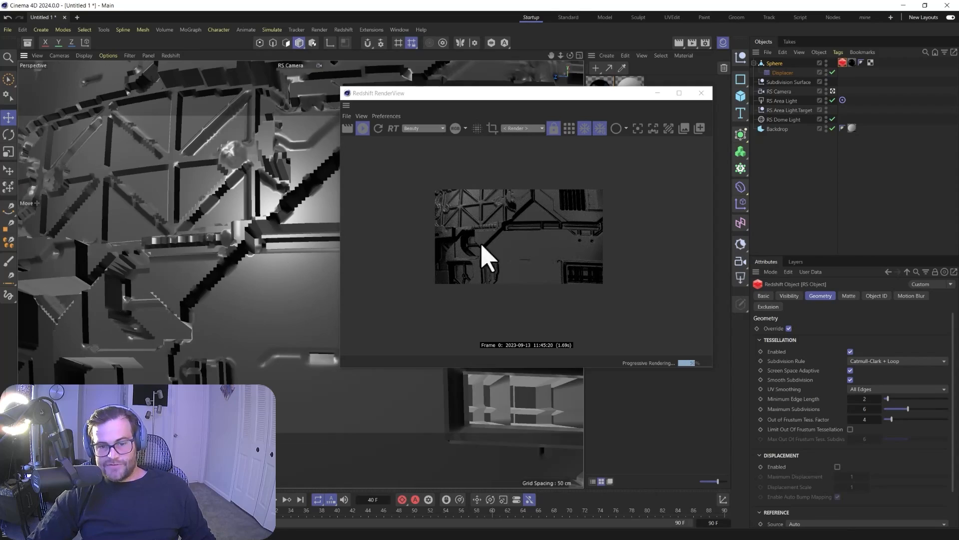
pyautogui.scroll(2, 540, 275)
pyautogui.scroll(2, 506, 216)
pyautogui.moveTo(505, 216); pyautogui.dragTo(527, 250)
pyautogui.keyDown('alt'); pyautogui.moveTo(183, 280); pyautogui.dragTo(167, 405, button='right'); pyautogui.keyUp('alt')
pyautogui.keyDown('alt'); pyautogui.moveTo(202, 325); pyautogui.dragTo(158, 291); pyautogui.keyUp('alt')
pyautogui.keyDown('alt'); pyautogui.moveTo(164, 333); pyautogui.dragTo(205, 210); pyautogui.keyUp('alt')
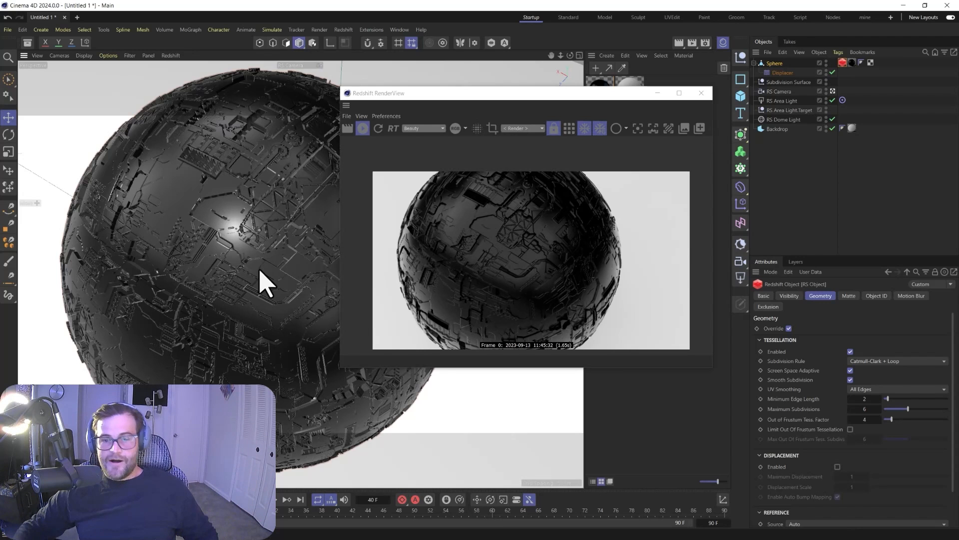
pyautogui.click(701, 93)
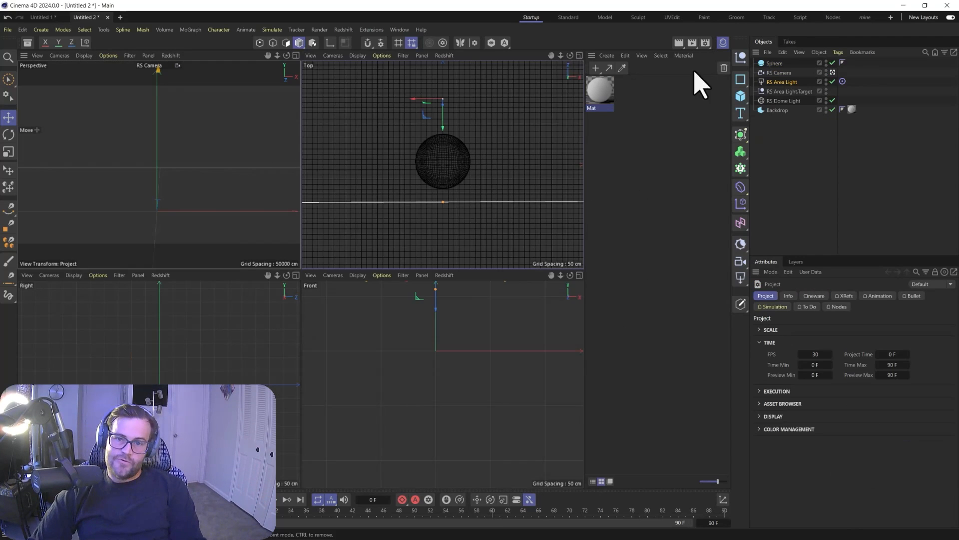
# Add a Pyro Emitter tag to the new scene's sphere and set the Pyro Output's density to On.
pyautogui.click(774, 64)
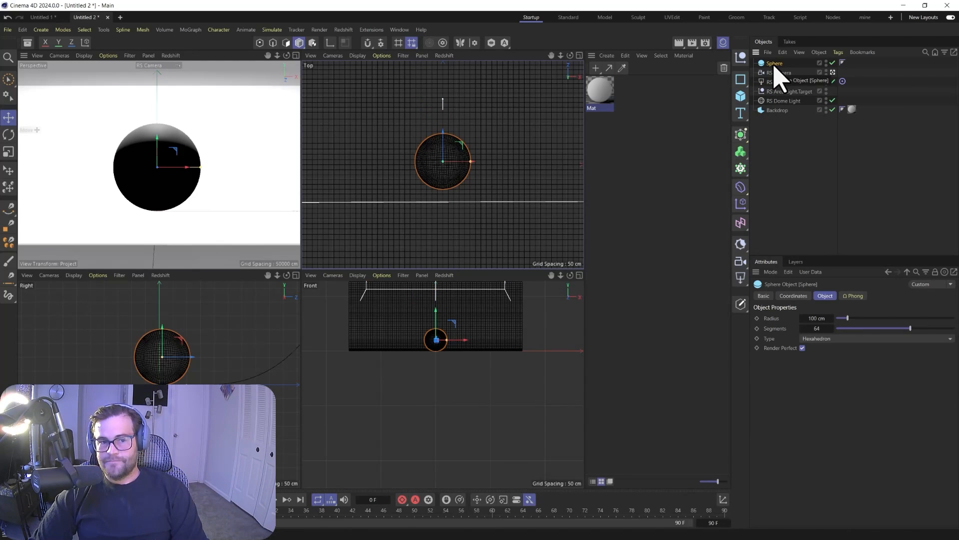
pyautogui.rightClick(774, 65)
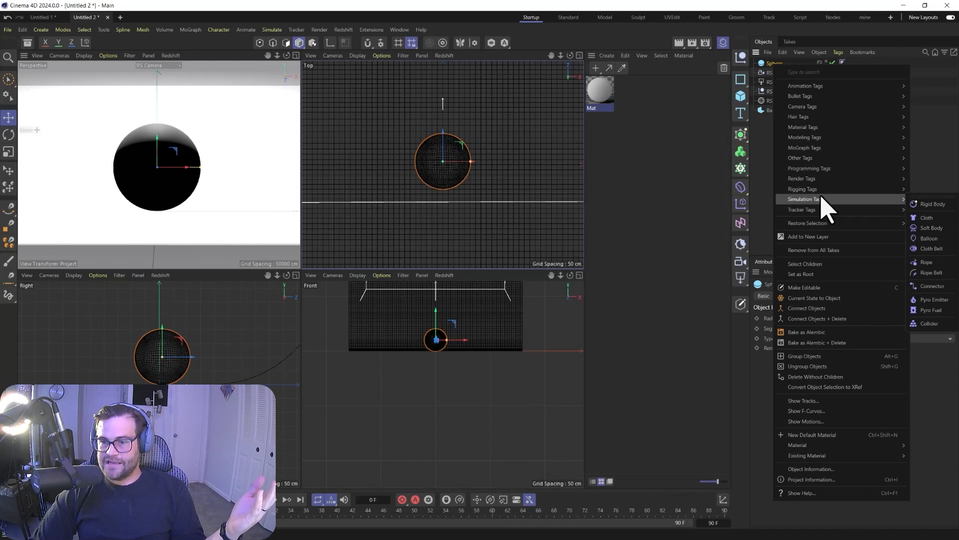
pyautogui.moveTo(813, 99)
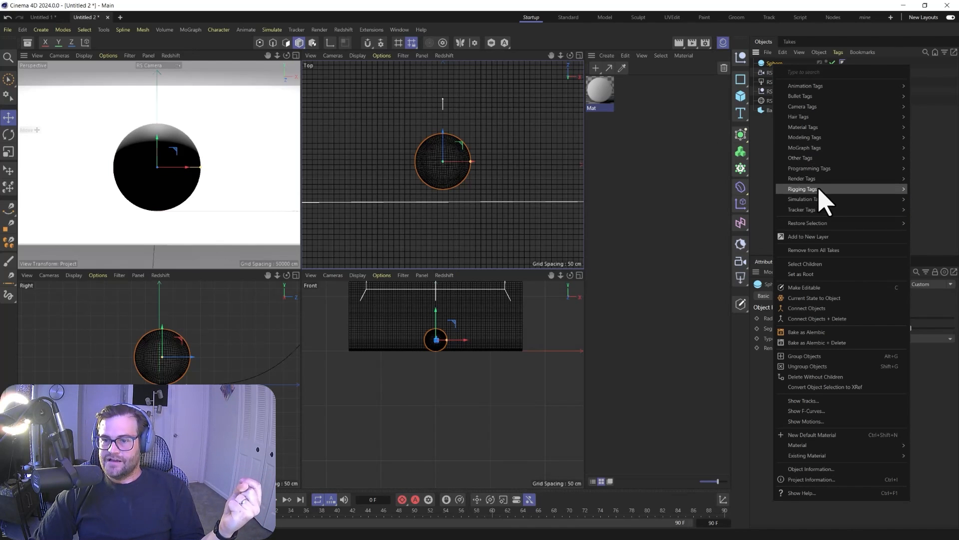
pyautogui.moveTo(885, 199)
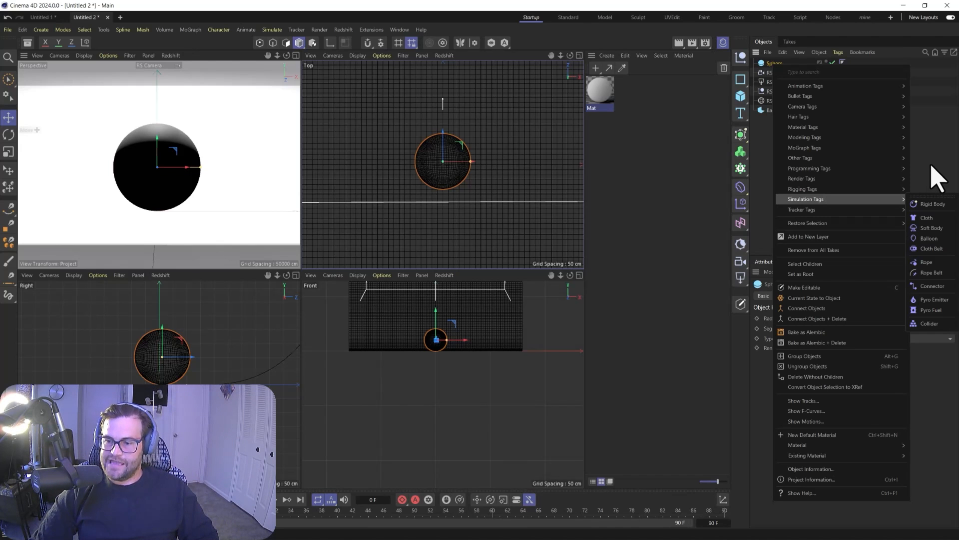
pyautogui.click(932, 301)
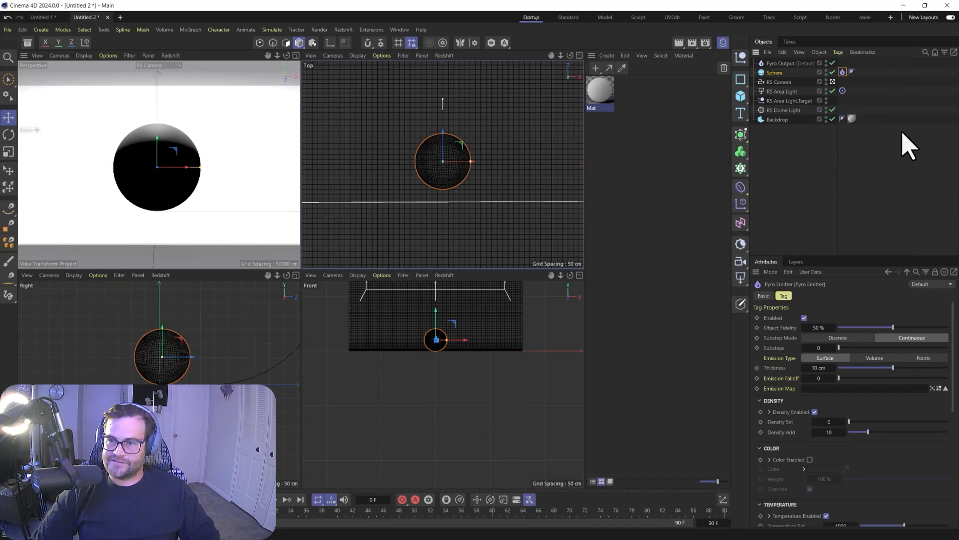
pyautogui.click(780, 64)
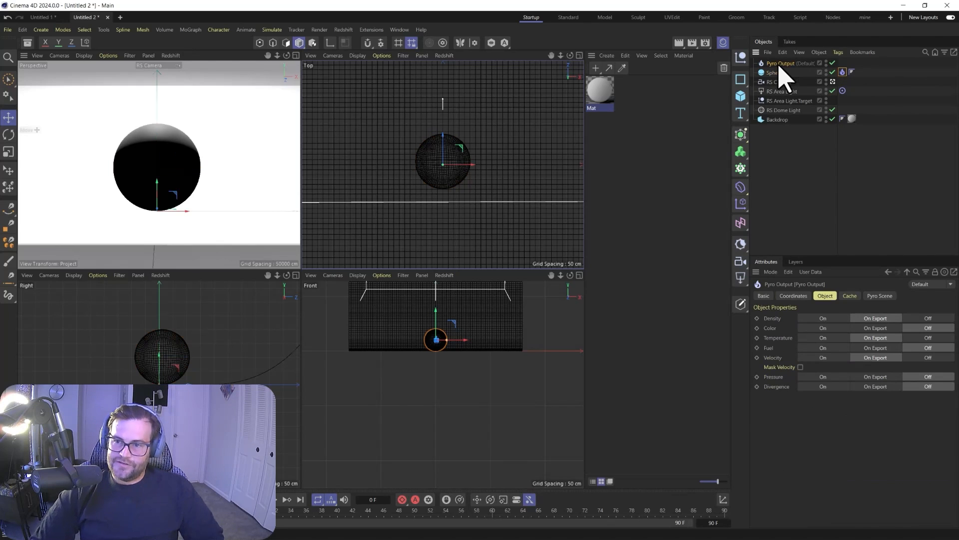
pyautogui.click(823, 319)
# Look through the Pyro settings of the Default Simulation Scene and expand the density dissipation options.
pyautogui.click(879, 296)
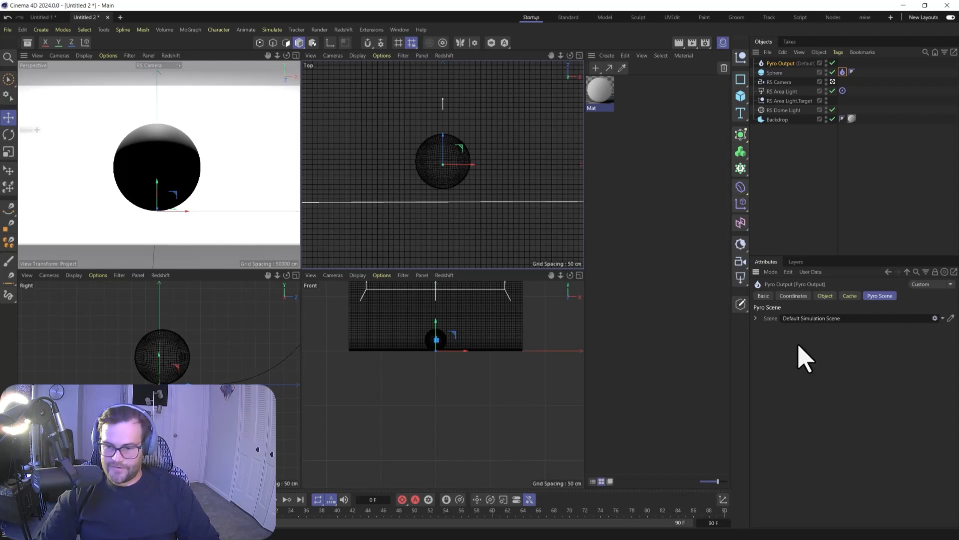
pyautogui.click(755, 318)
pyautogui.click(854, 329)
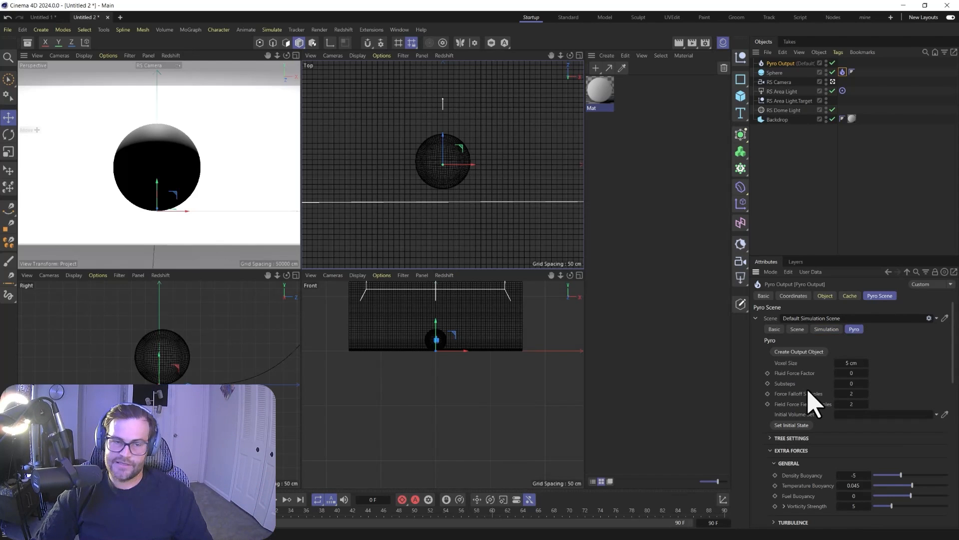
pyautogui.scroll(-2, 812, 399)
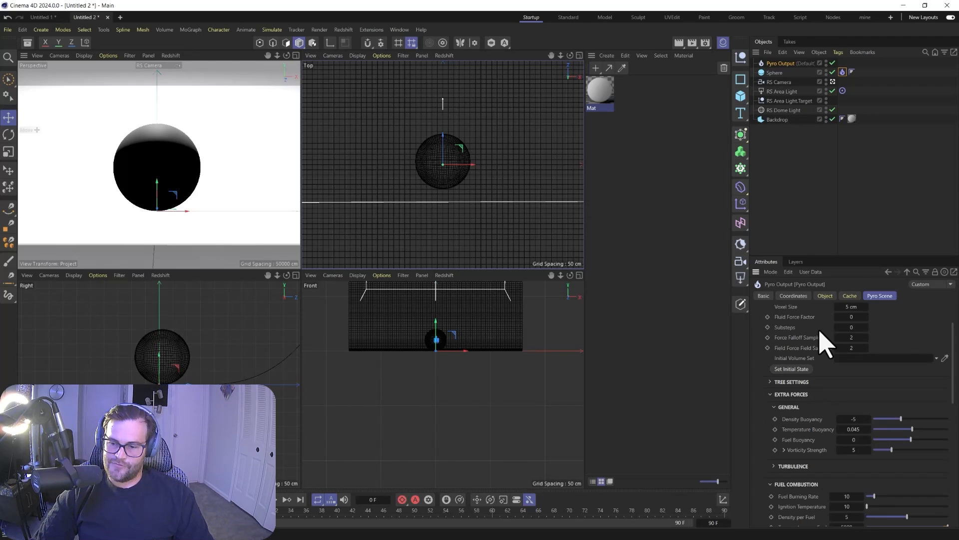
pyautogui.scroll(-8, 832, 400)
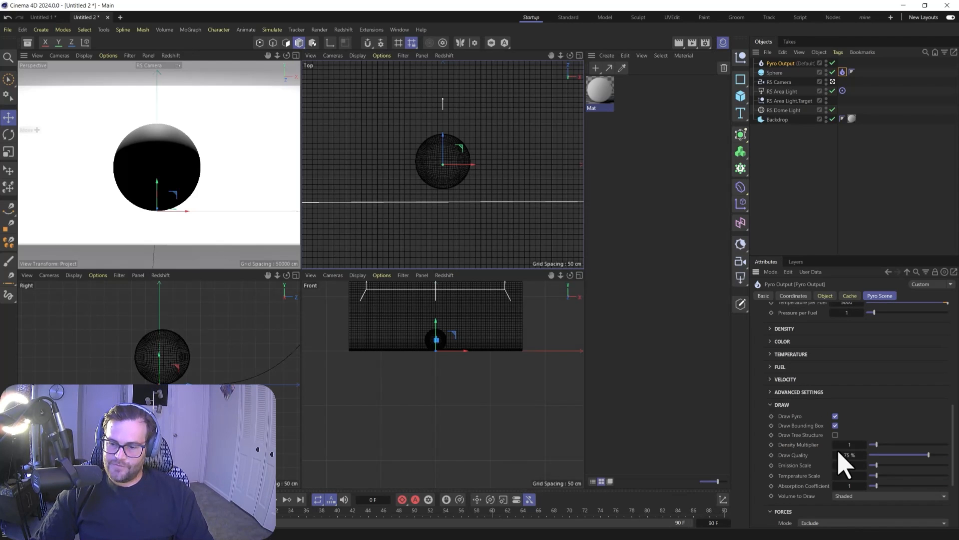
pyautogui.scroll(8, 782, 452)
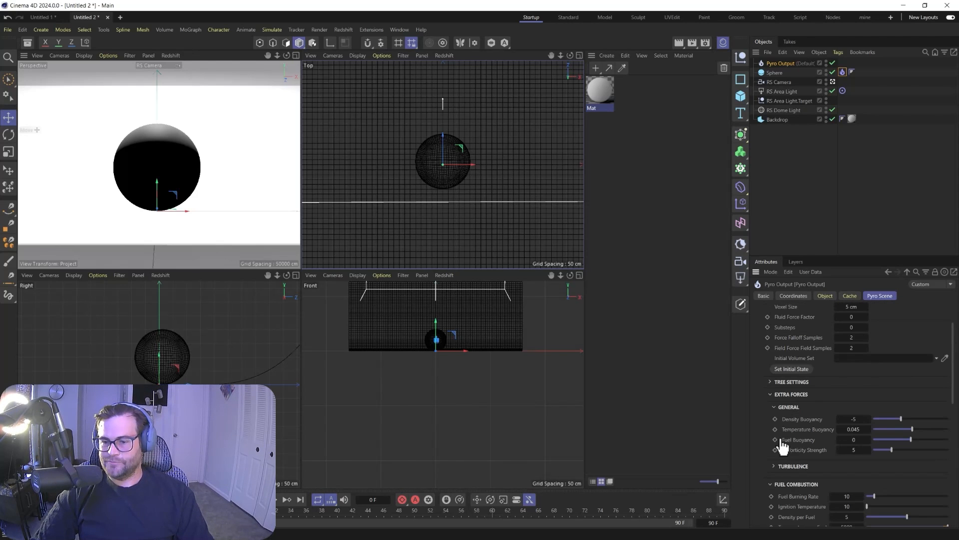
pyautogui.scroll(-2, 794, 444)
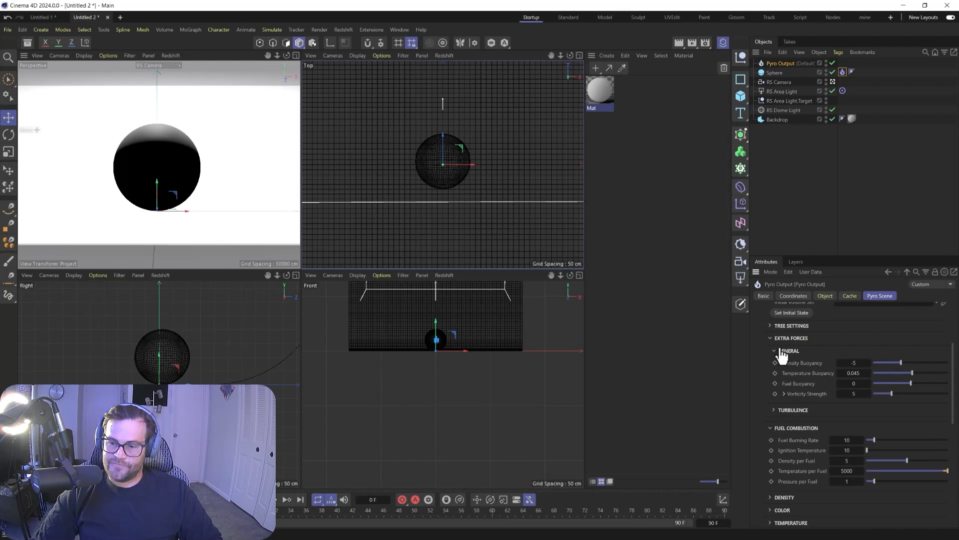
pyautogui.scroll(-4, 779, 442)
pyautogui.click(784, 384)
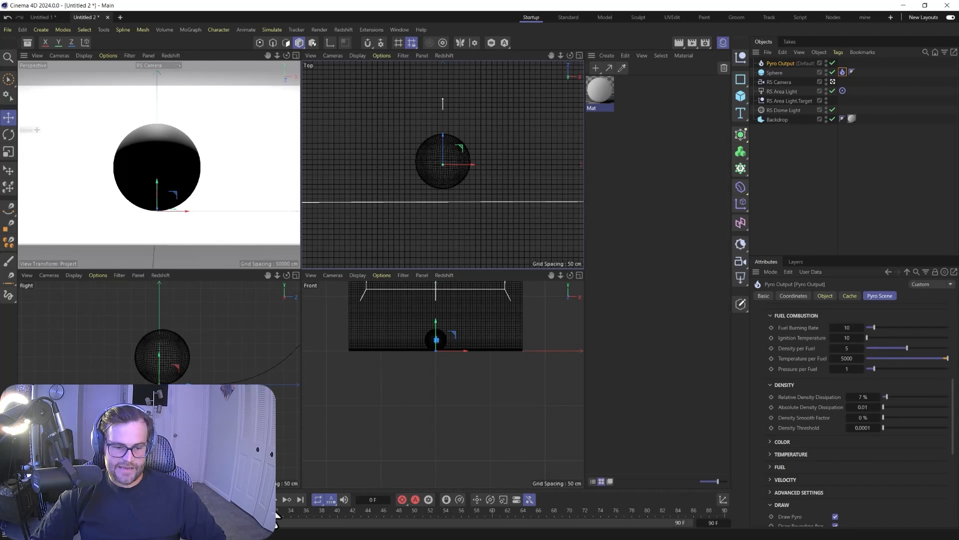
# Run the pyro simulation in the enlarged perspective view, set frame 60 as the initial state, and replay from the start.
pyautogui.press('F8')
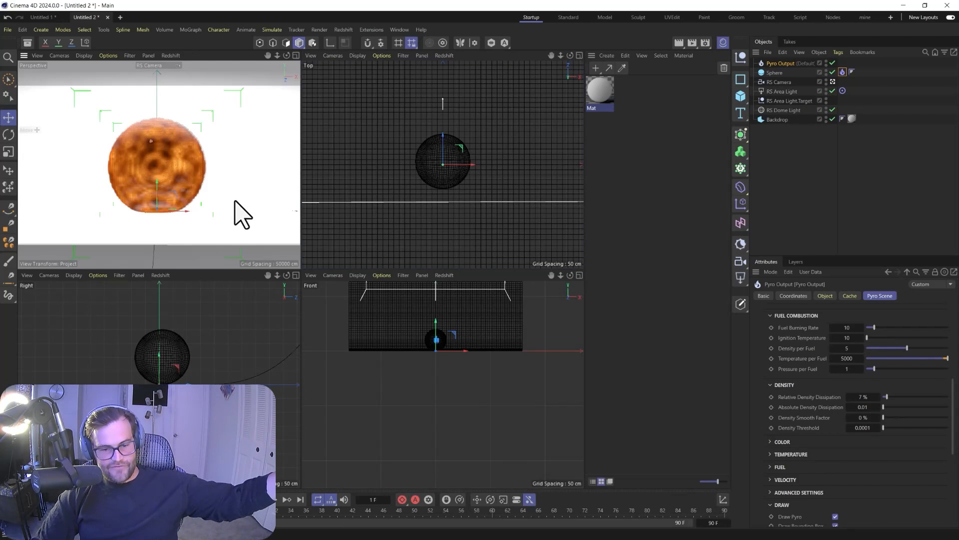
pyautogui.middleClick(196, 187)
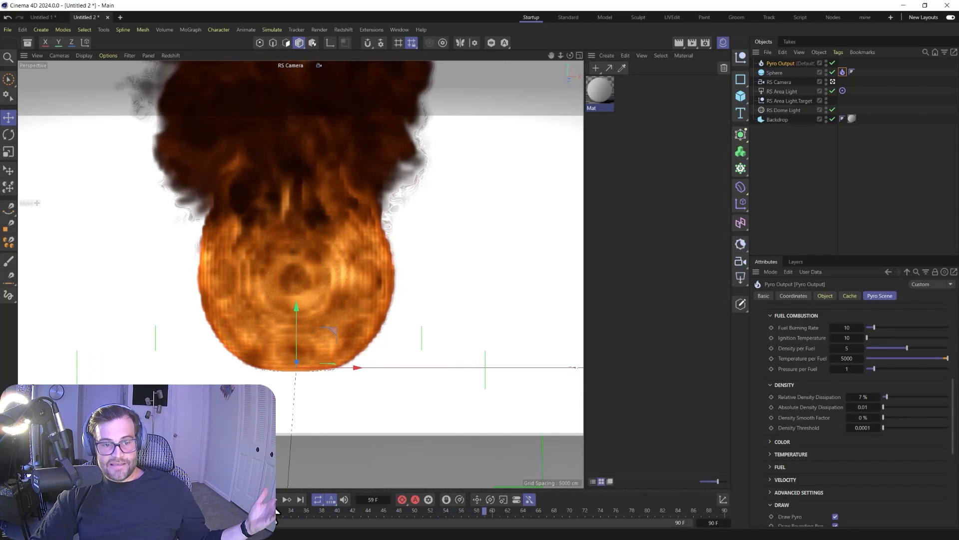
pyautogui.click(857, 297)
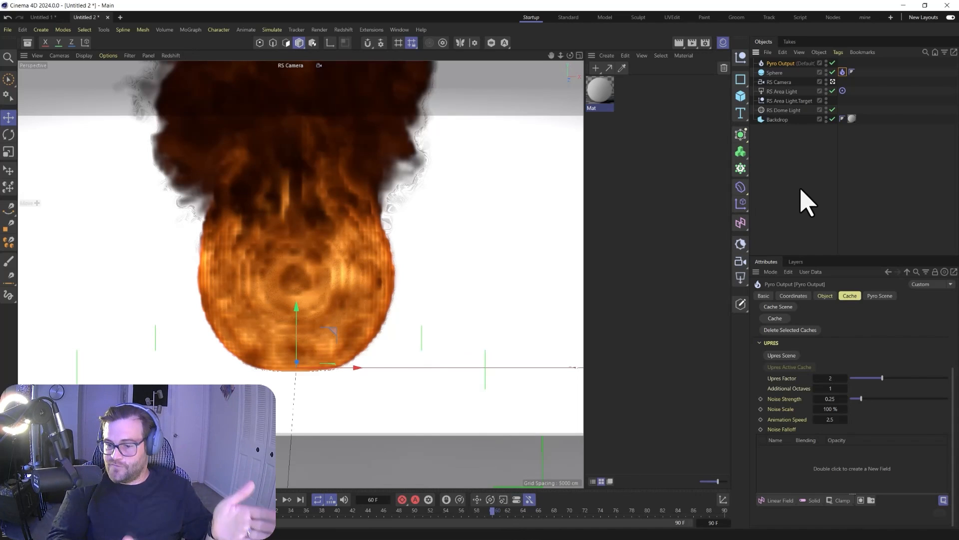
pyautogui.click(870, 296)
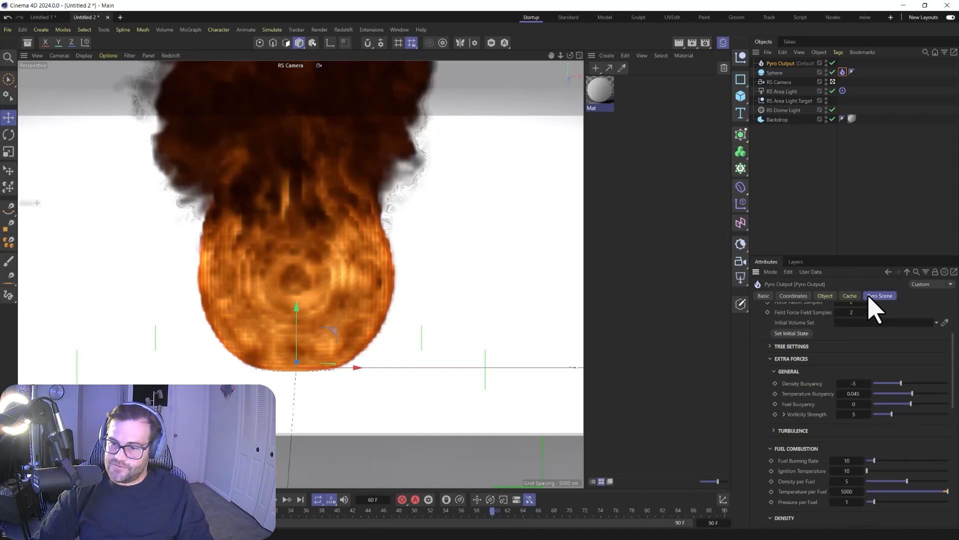
pyautogui.click(791, 333)
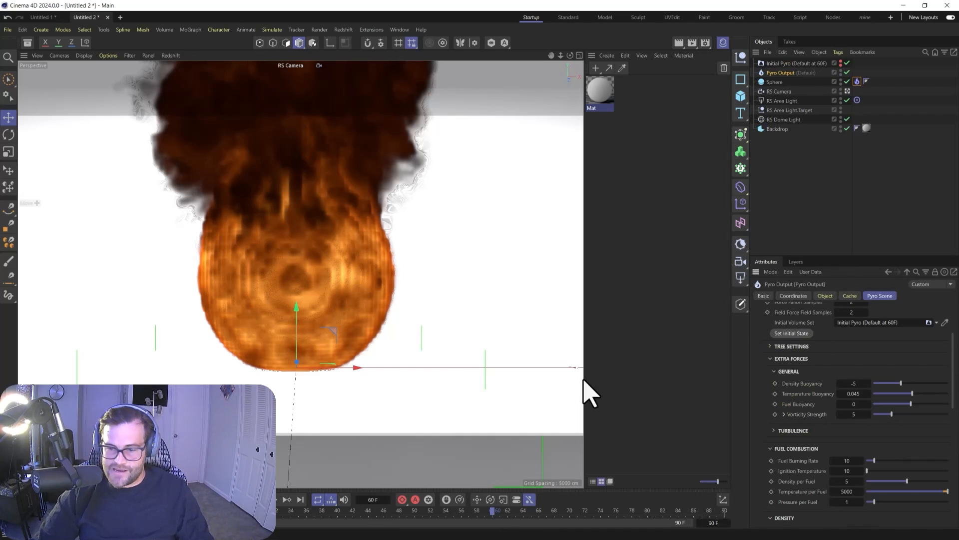
pyautogui.click(274, 500)
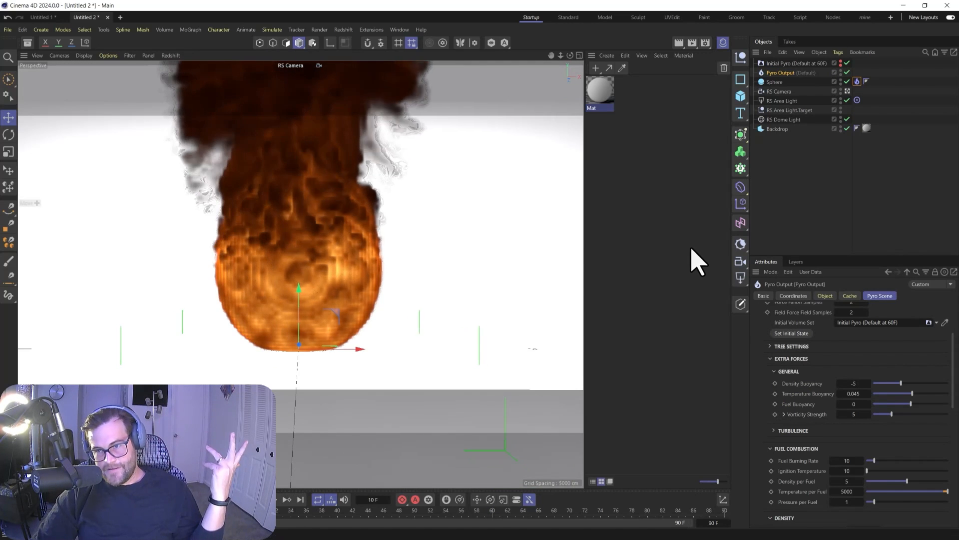
# Create a Redshift Pyro Volume material and assign it to the Pyro Output.
pyautogui.click(783, 65)
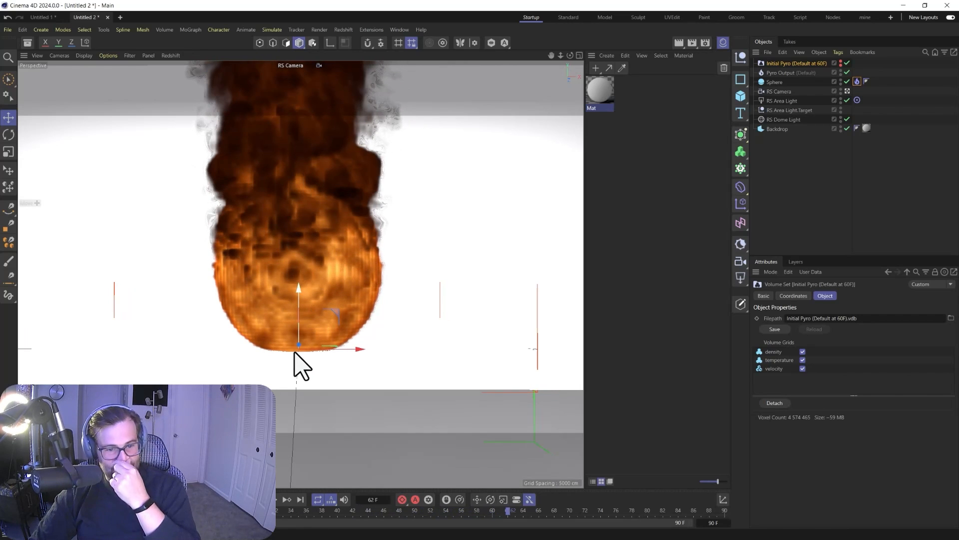
pyautogui.click(608, 55)
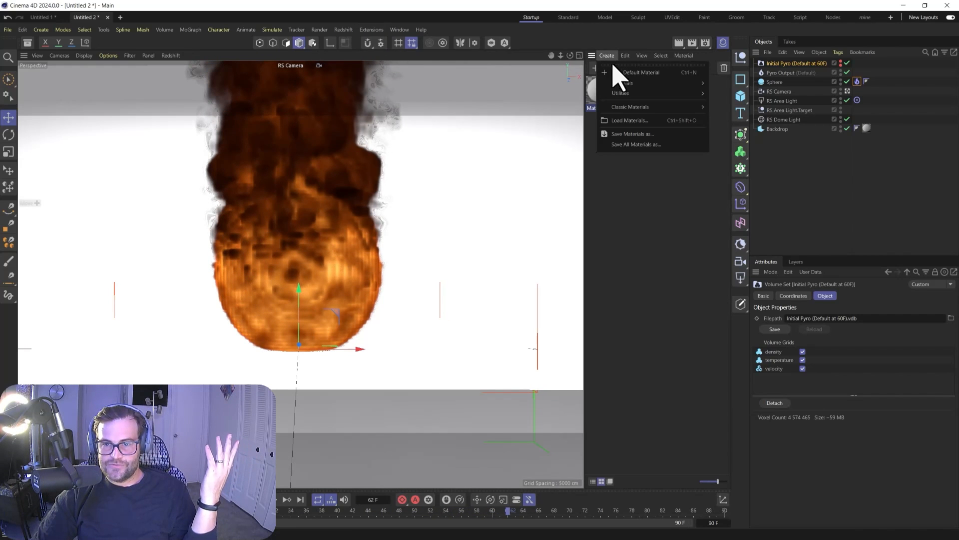
pyautogui.moveTo(620, 82)
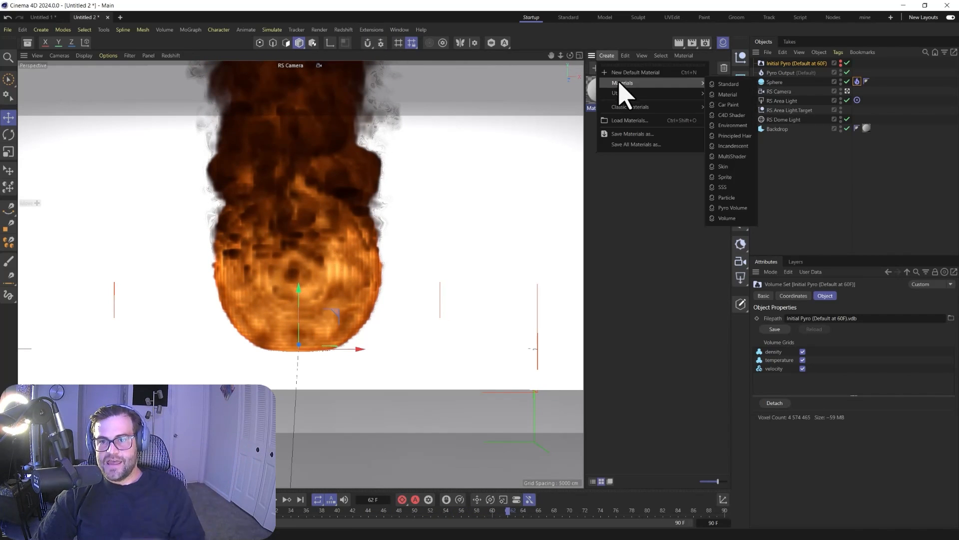
pyautogui.click(731, 208)
pyautogui.moveTo(607, 100); pyautogui.dragTo(789, 70)
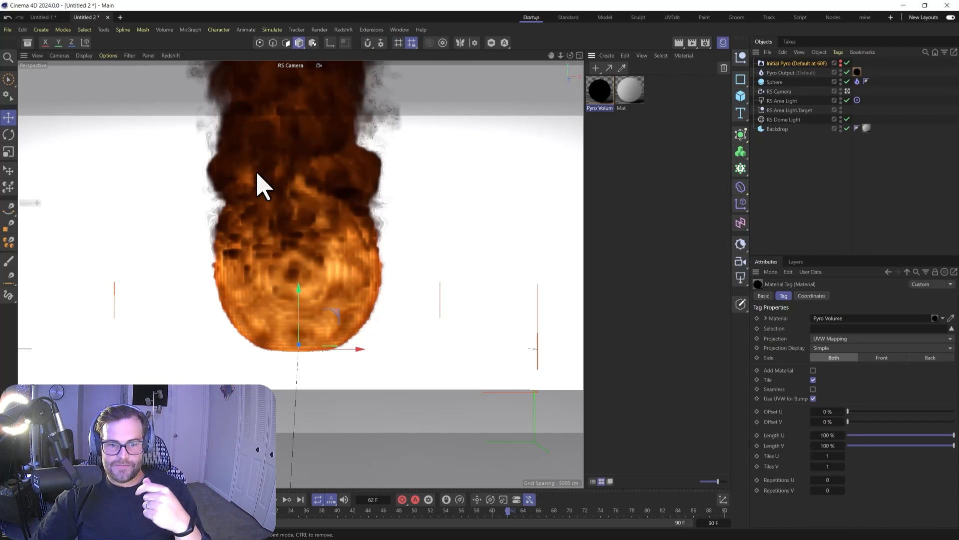
# Frame the burning sphere in the camera view and start a live render of it in the Redshift RenderView.
pyautogui.scroll(-1, 301, 239)
pyautogui.keyDown('alt'); pyautogui.moveTo(306, 235); pyautogui.dragTo(308, 250, button='middle'); pyautogui.keyUp('alt')
pyautogui.click(347, 28)
pyautogui.click(368, 104)
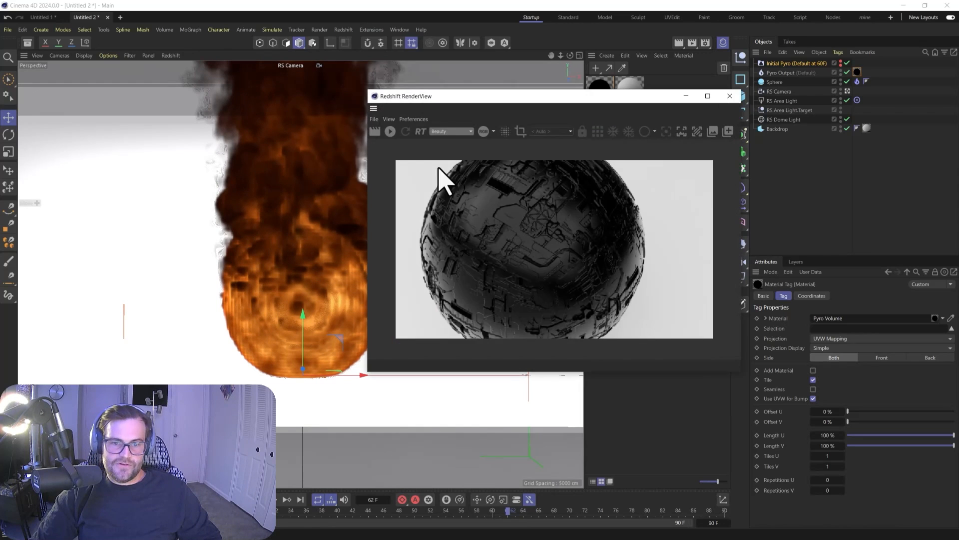
pyautogui.click(390, 131)
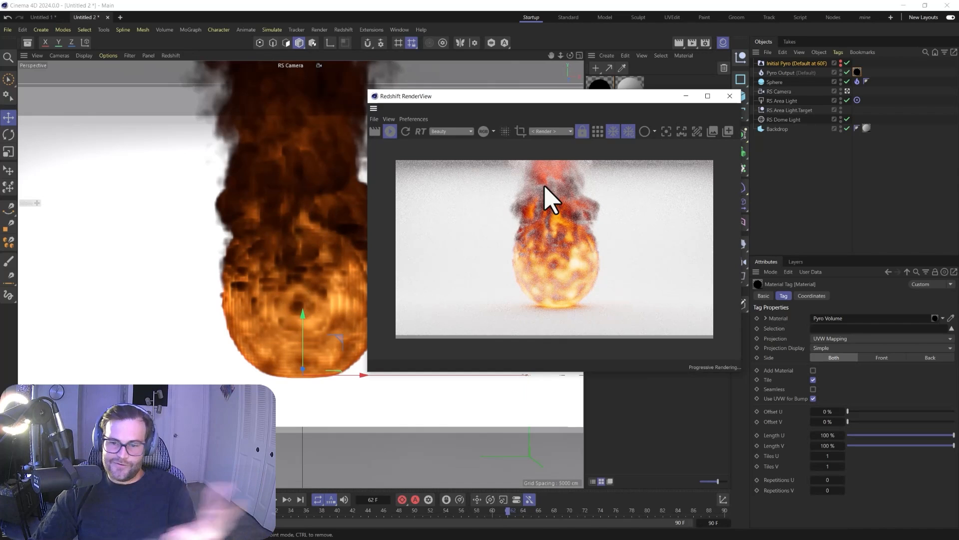
# Set the Pyro Volume material's Scatter Coefficient to 3 and its Absorption Coefficient to 5.
pyautogui.moveTo(572, 100); pyautogui.dragTo(255, 105)
pyautogui.click(602, 97)
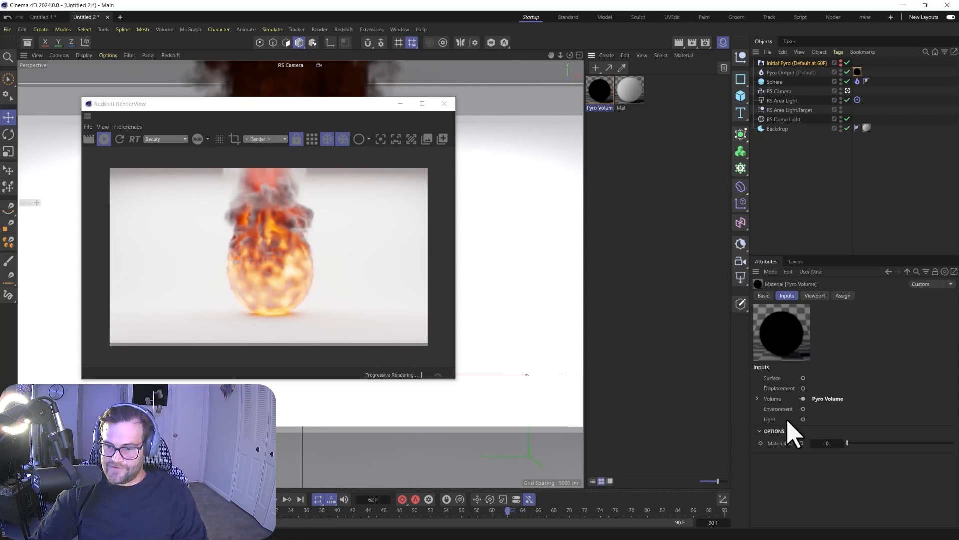
pyautogui.click(758, 398)
pyautogui.scroll(-5, 767, 392)
pyautogui.scroll(2, 829, 353)
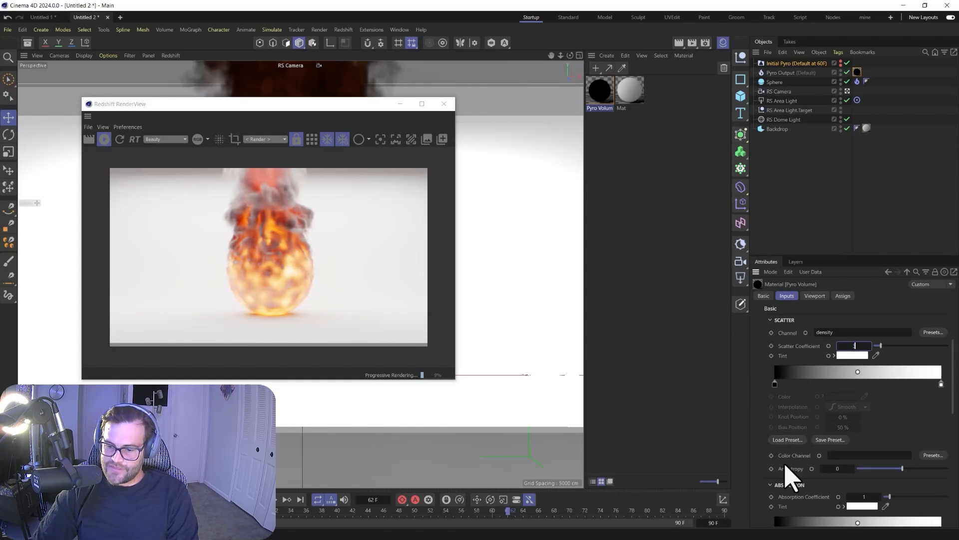
pyautogui.doubleClick(868, 495)
pyautogui.write('5')
pyautogui.press('Return')
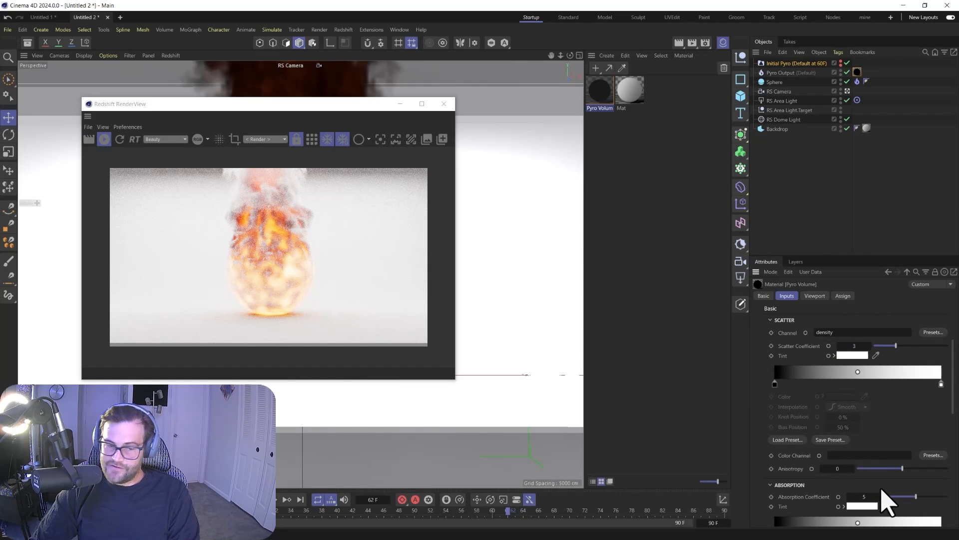
pyautogui.moveTo(280, 104); pyautogui.dragTo(573, 104)
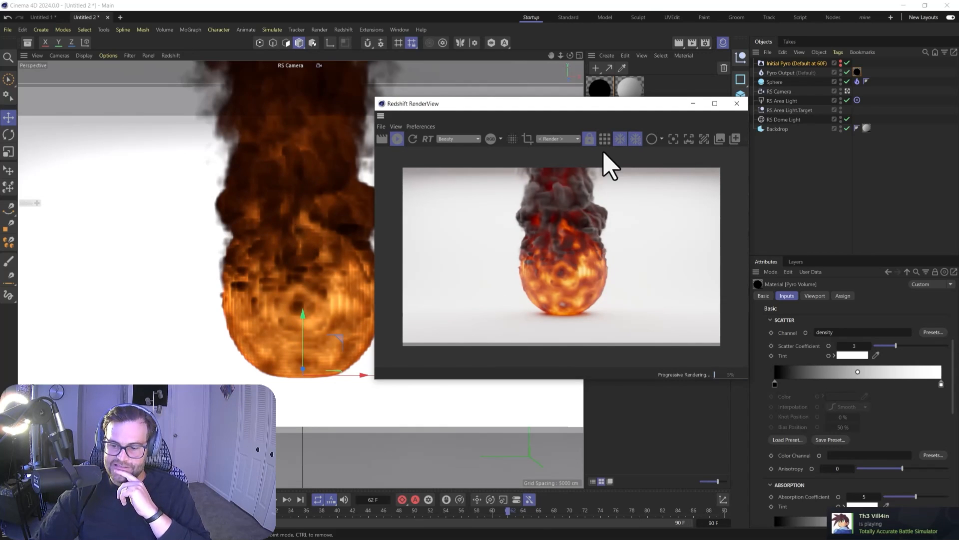
# Shorten the timeline to 24 frames, play the simulation alongside the live render, and close the RenderView.
pyautogui.moveTo(580, 103); pyautogui.dragTo(295, 78)
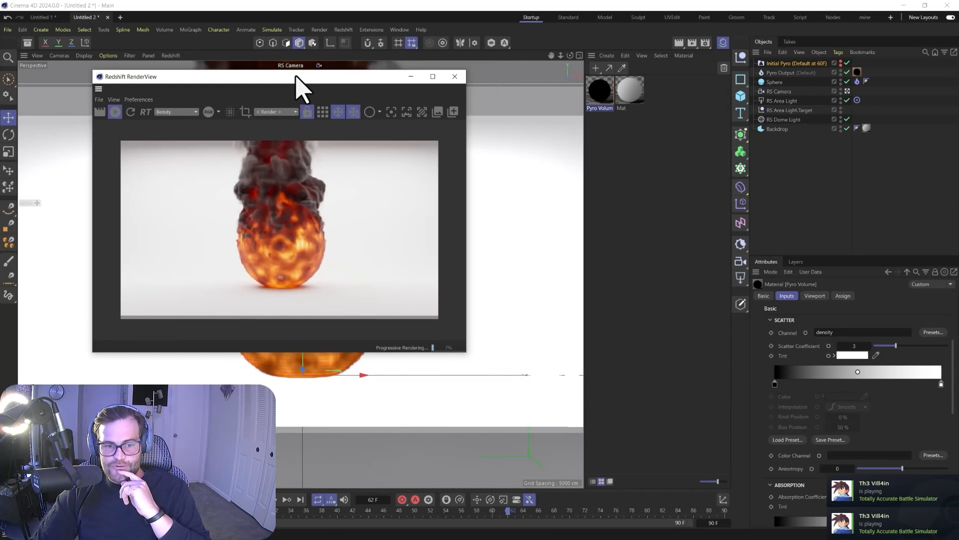
pyautogui.click(780, 73)
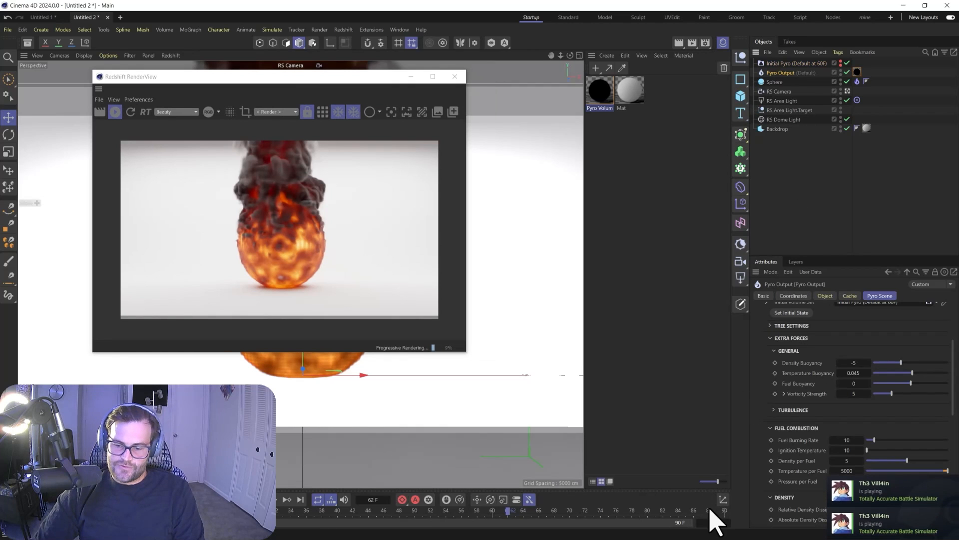
pyautogui.write('24')
pyautogui.click(805, 223)
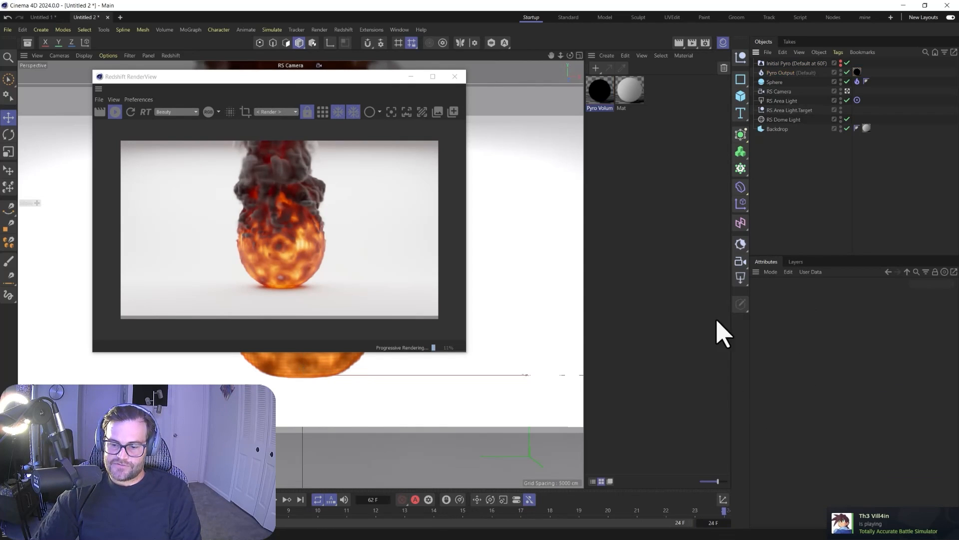
pyautogui.press('F8')
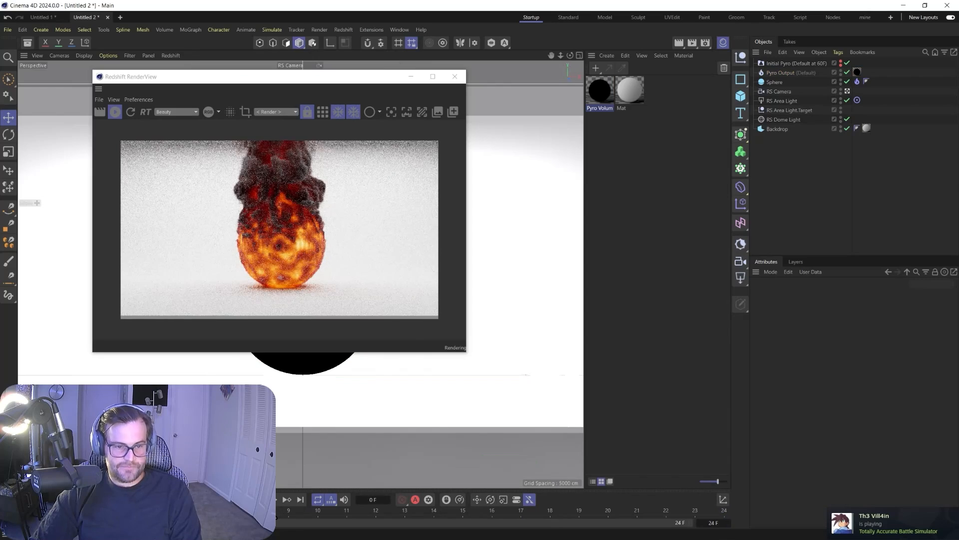
pyautogui.moveTo(370, 76); pyautogui.dragTo(703, 92)
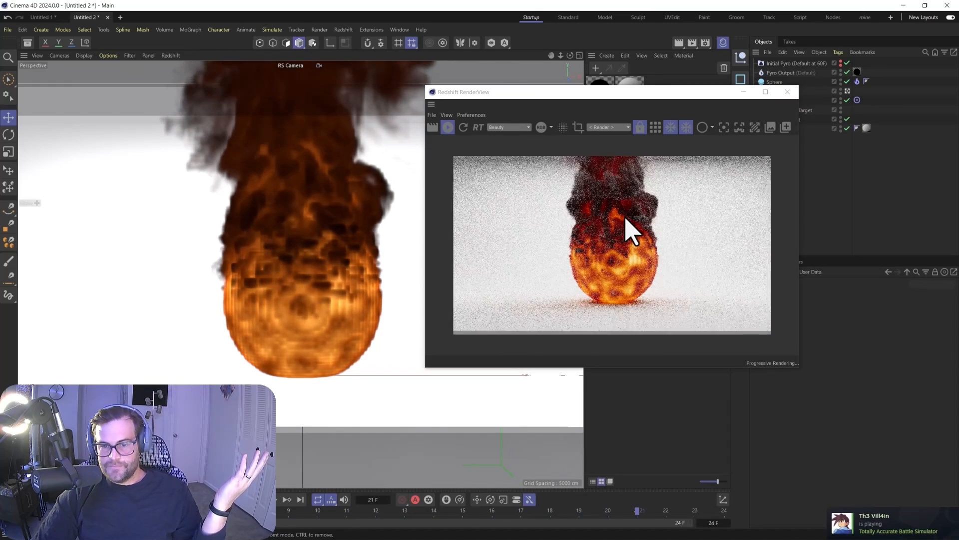
pyautogui.click(789, 94)
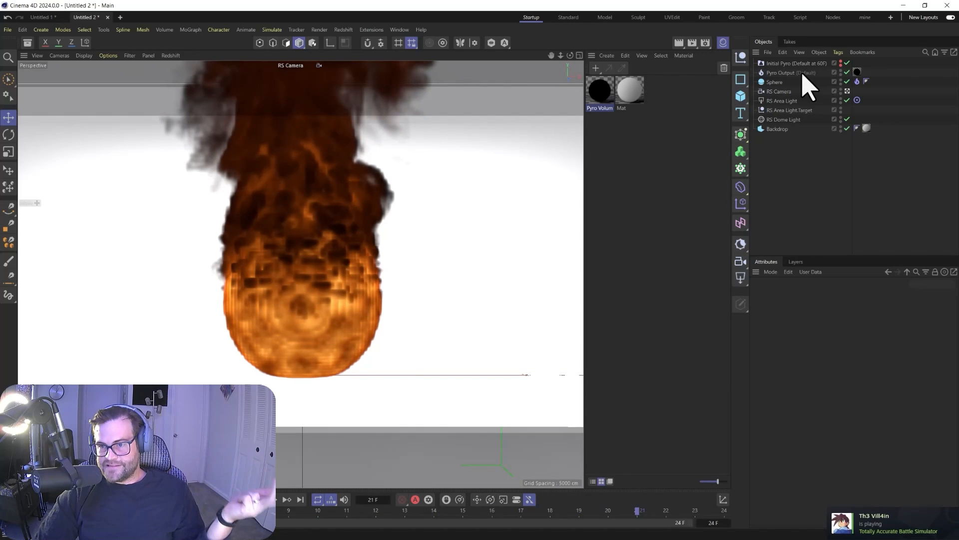
# Clear the Initial Volume Set in the Pyro Output's scene settings and replay the simulation.
pyautogui.click(782, 73)
pyautogui.click(849, 296)
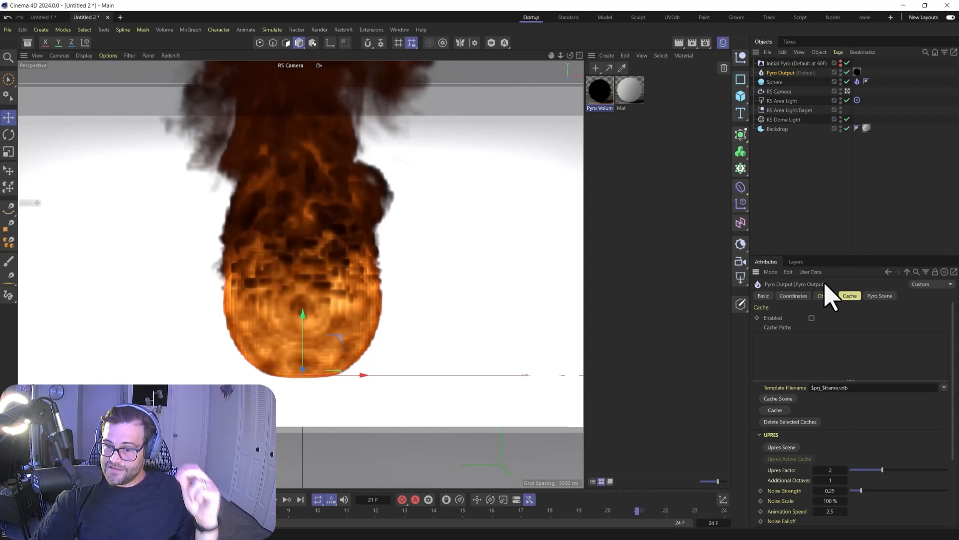
pyautogui.click(880, 295)
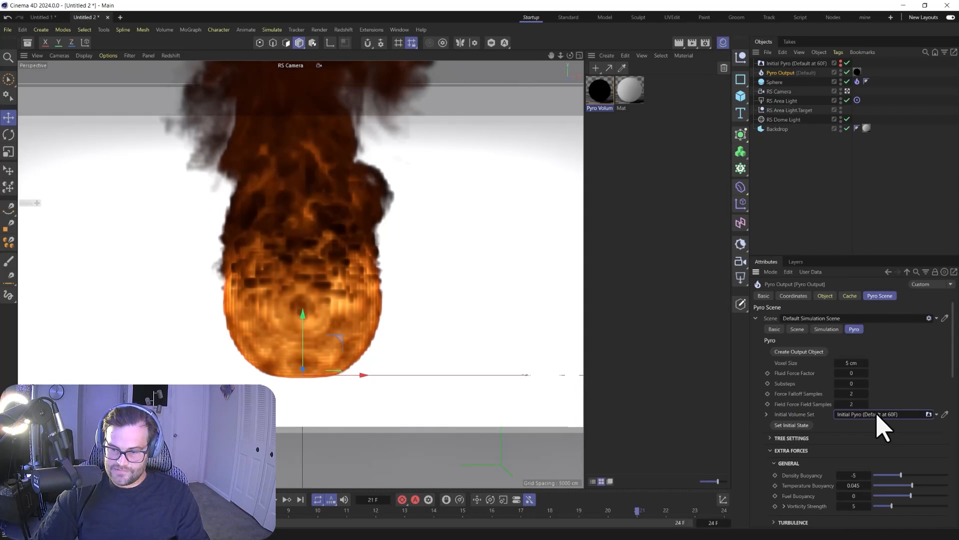
pyautogui.click(936, 414)
pyautogui.click(924, 428)
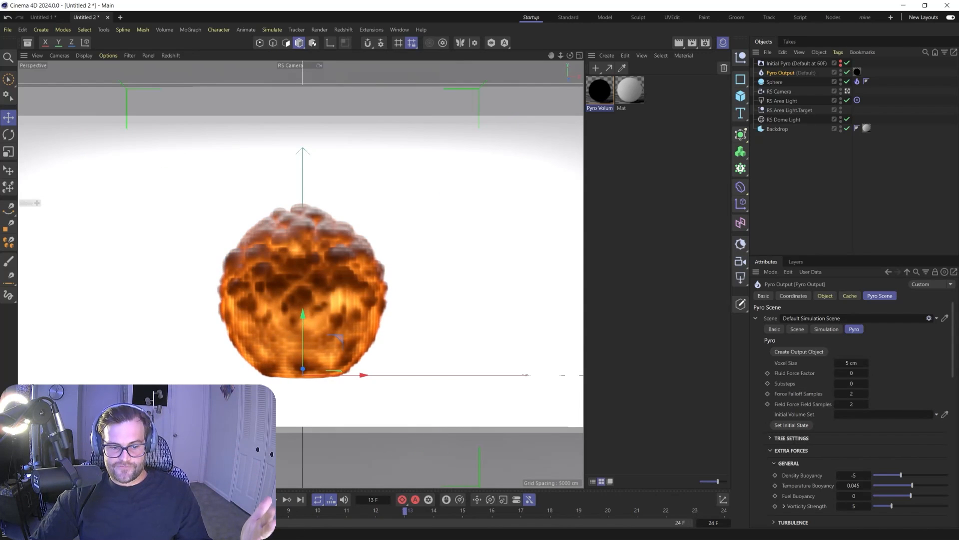
# Rewind the simulation, set both Fluid Force Factor and Substeps to 1, and play it.
pyautogui.hotkey('shift', 'f')
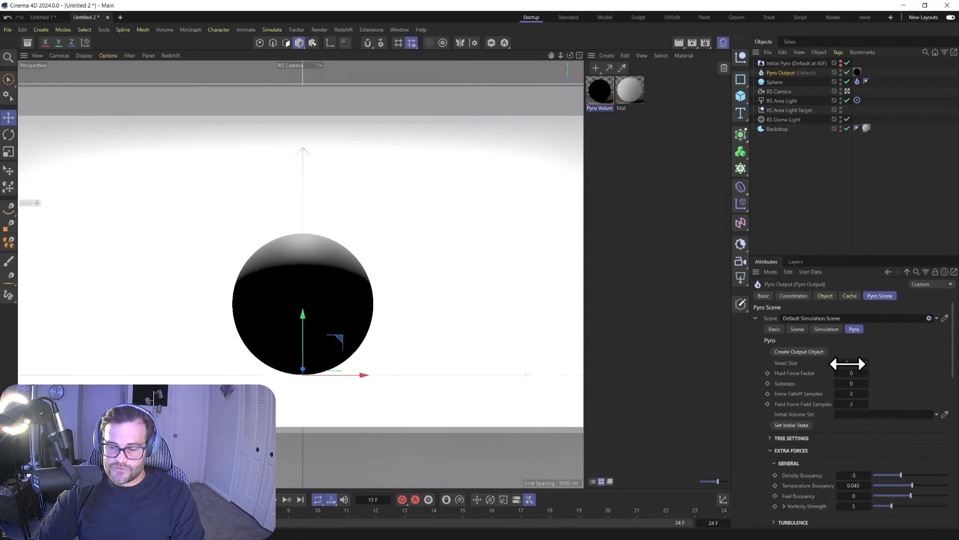
pyautogui.click(850, 372)
pyautogui.click(854, 383)
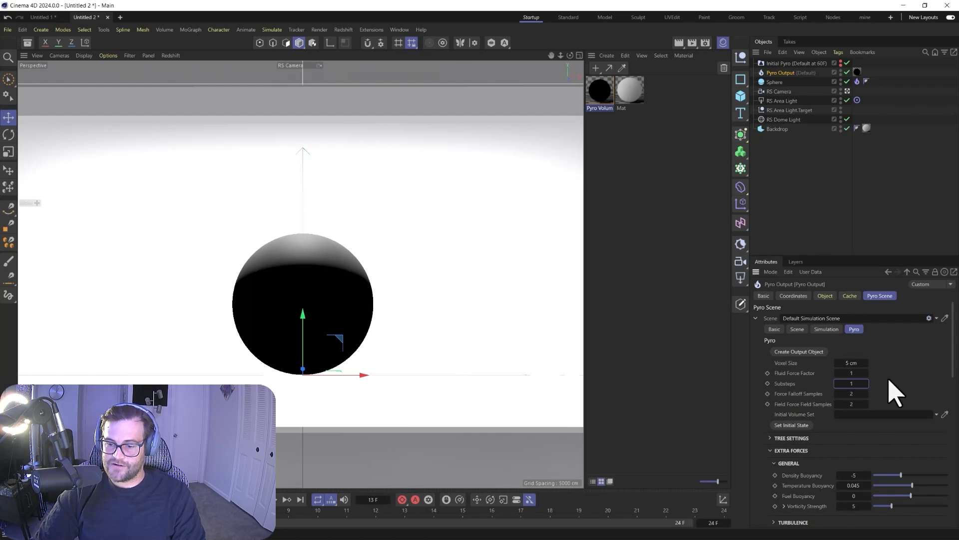
pyautogui.click(286, 499)
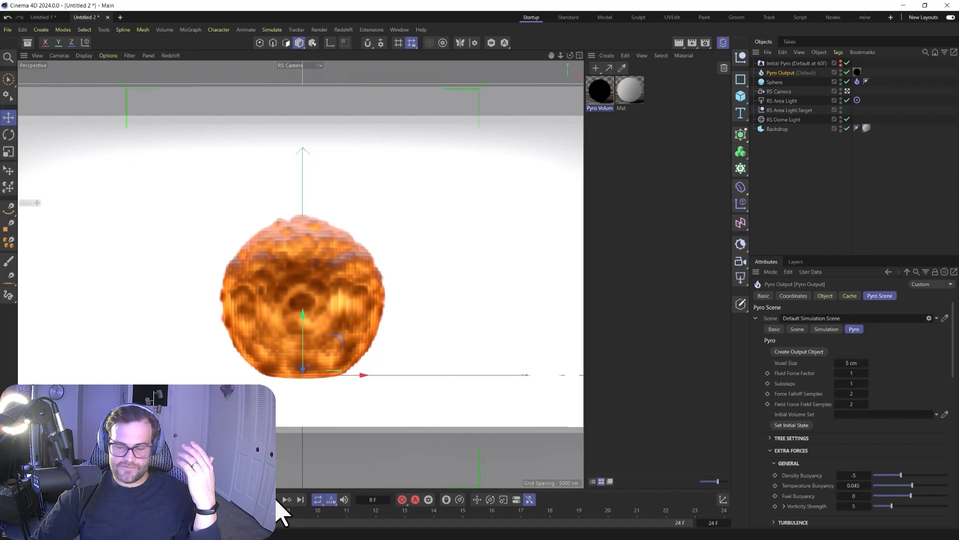
# Extend the timeline to 72 frames and run the pyro simulation up to frame 40.
pyautogui.doubleClick(714, 522)
pyautogui.write('72')
pyautogui.press('Return')
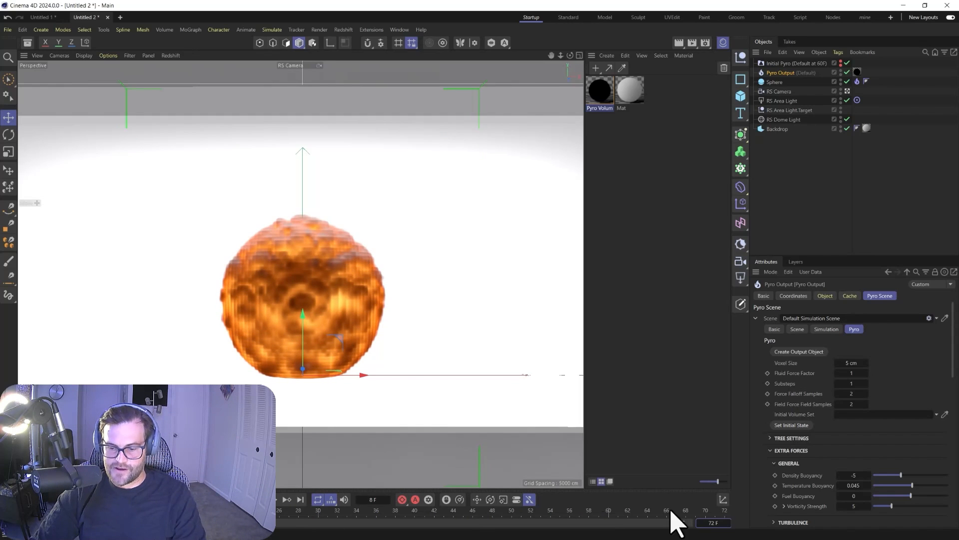
pyautogui.click(275, 508)
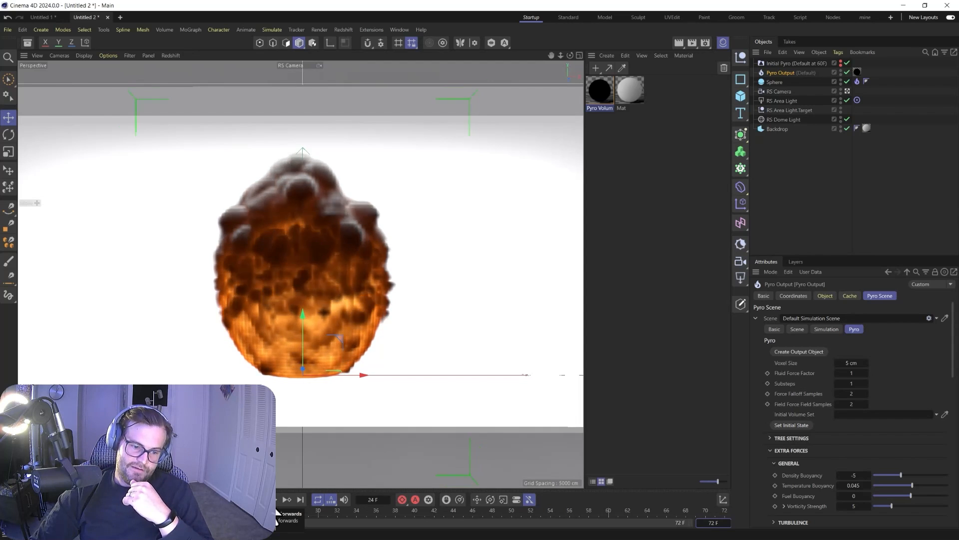
pyautogui.click(265, 499)
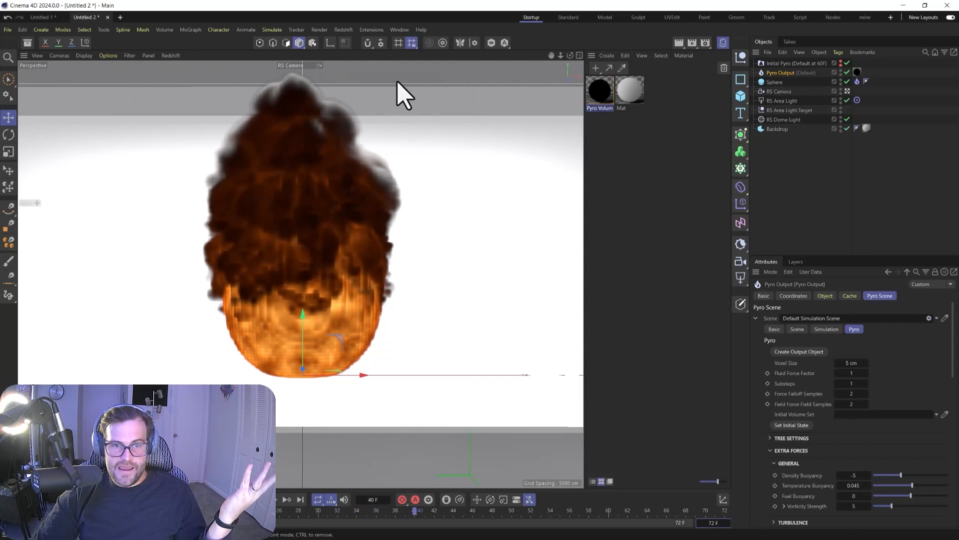
# Start a live Redshift render of frame 40, turn off both freeze options, and store a snapshot.
pyautogui.click(349, 29)
pyautogui.click(364, 105)
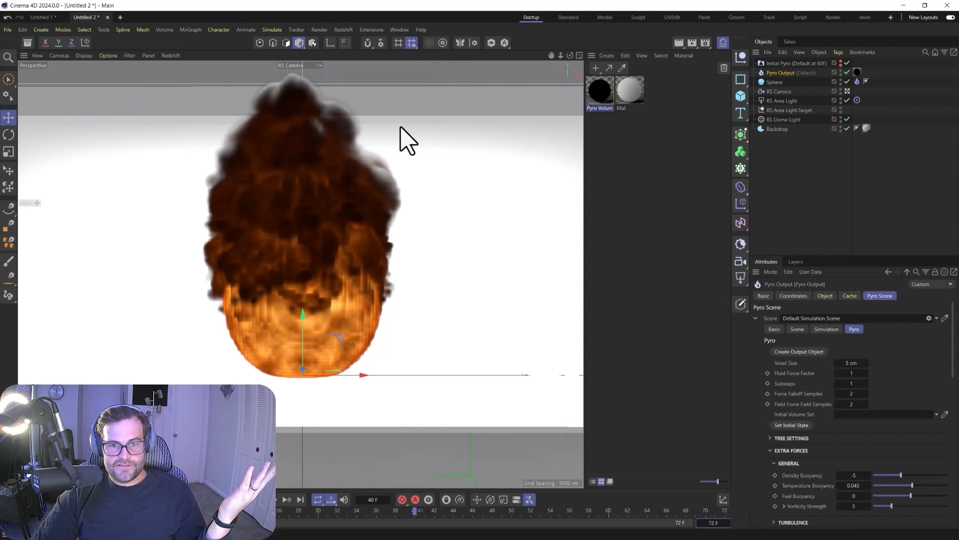
pyautogui.click(386, 131)
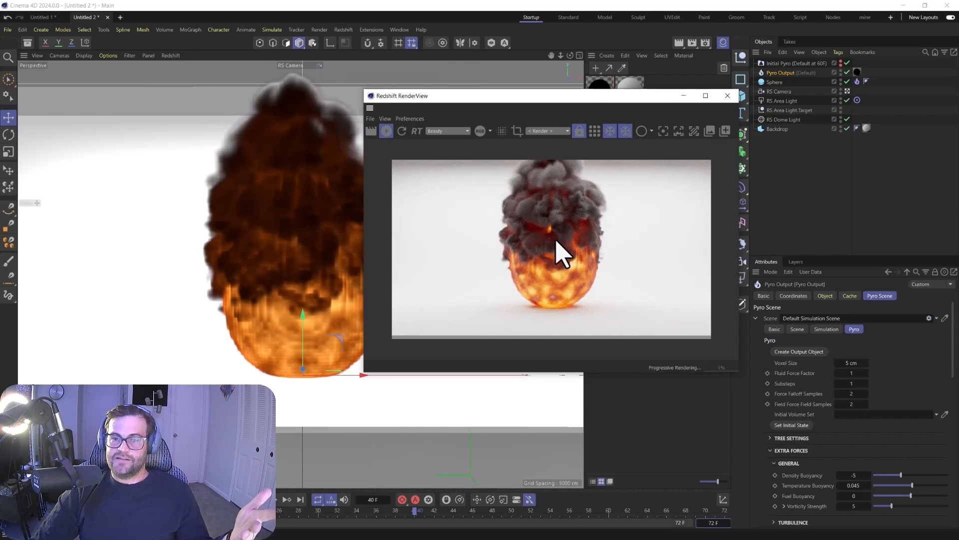
pyautogui.click(625, 132)
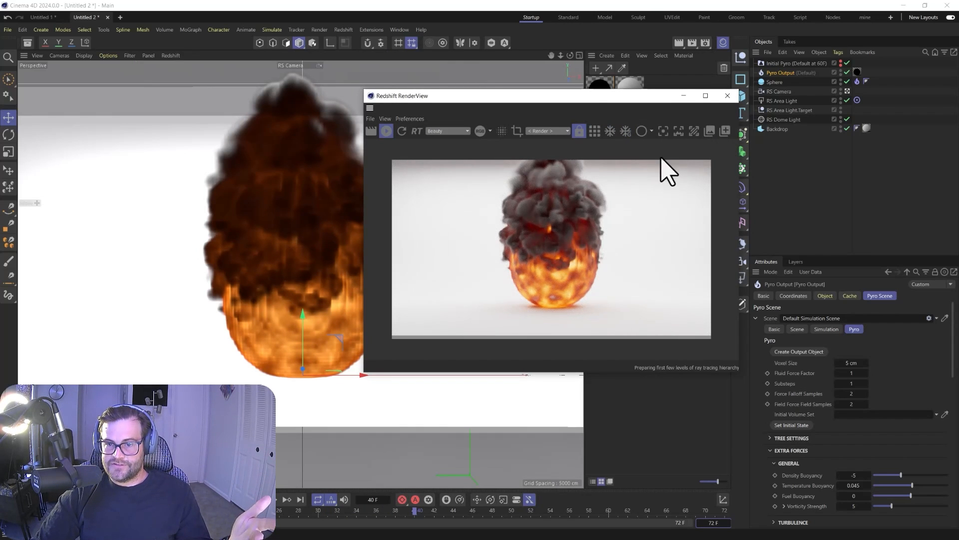
pyautogui.click(724, 130)
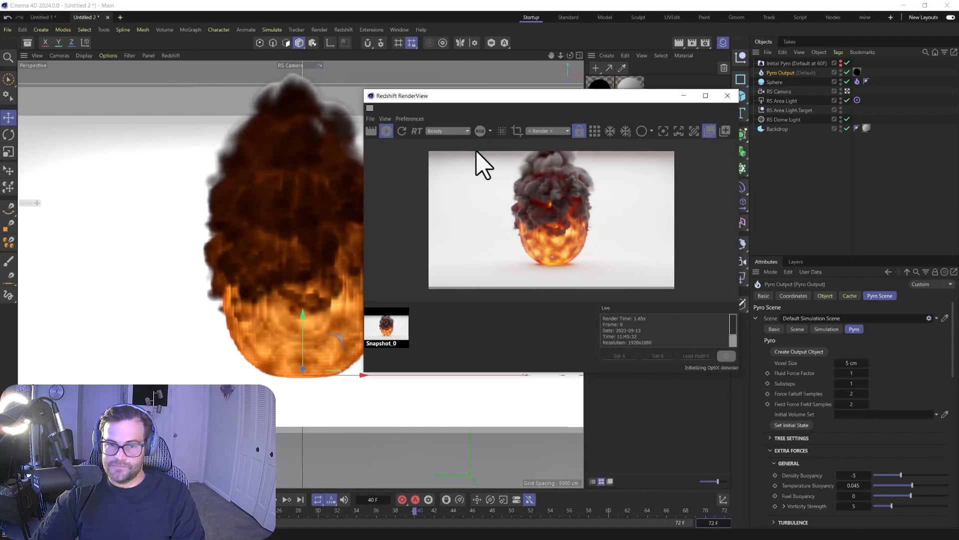
# Stop the live Redshift render and minimize the render window.
pyautogui.click(387, 131)
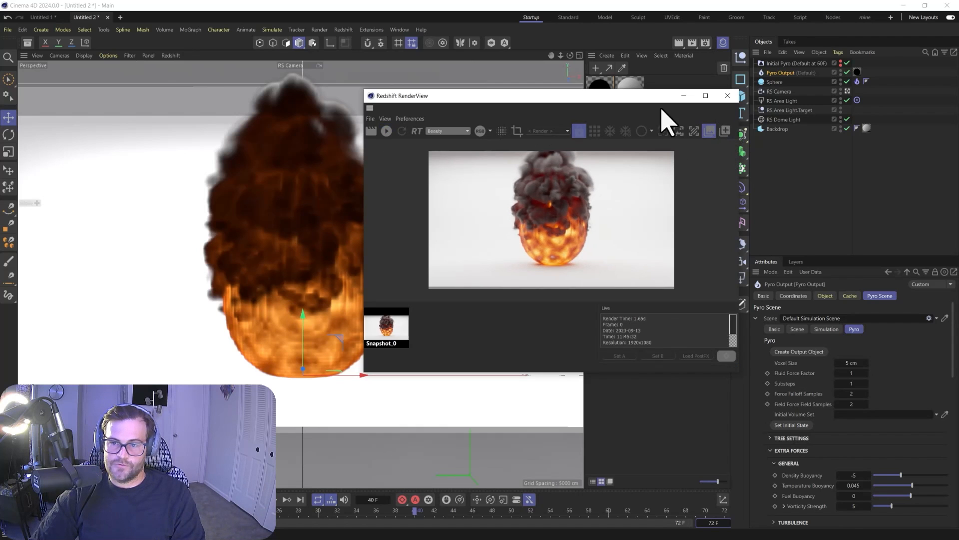
pyautogui.click(684, 96)
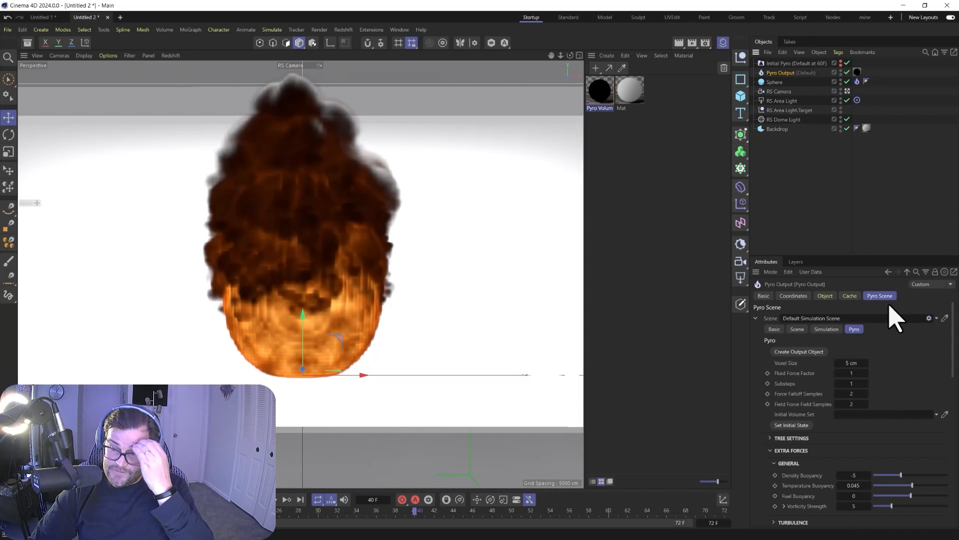
# Upres the Pyro scene with an Upres Factor of 3, exporting the volume cache to a new folder named pyro inside Effectatron.
pyautogui.click(850, 296)
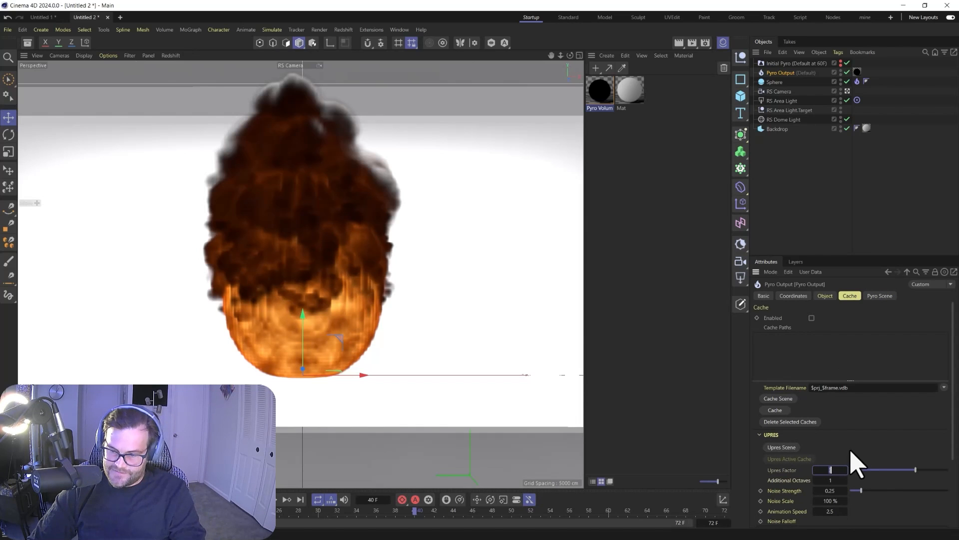
pyautogui.click(791, 448)
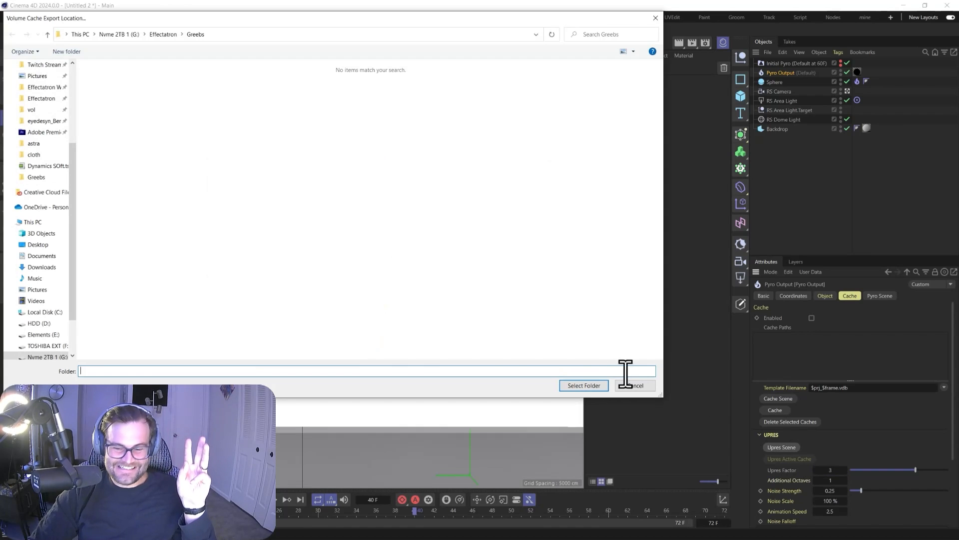
pyautogui.click(162, 34)
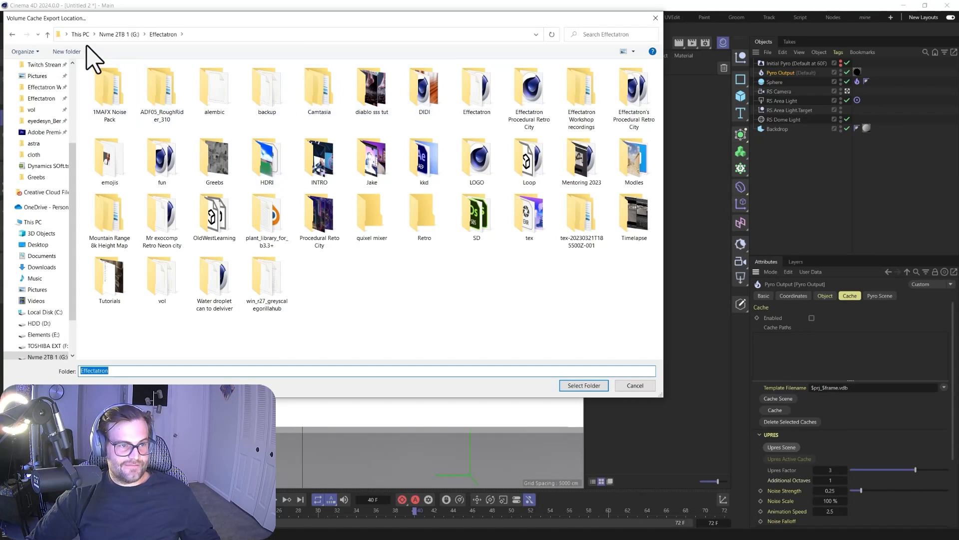
pyautogui.click(67, 51)
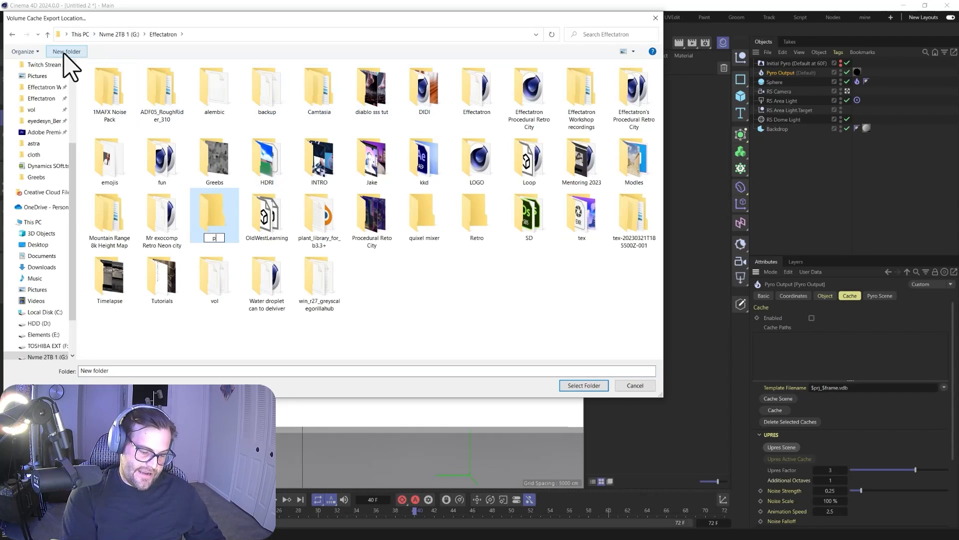
pyautogui.press('Return')
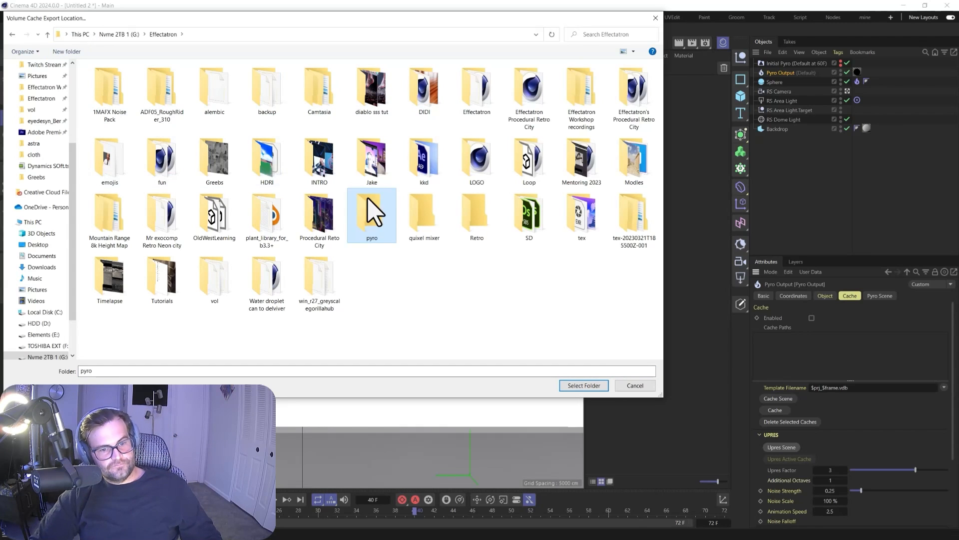
pyautogui.doubleClick(372, 214)
pyautogui.click(584, 386)
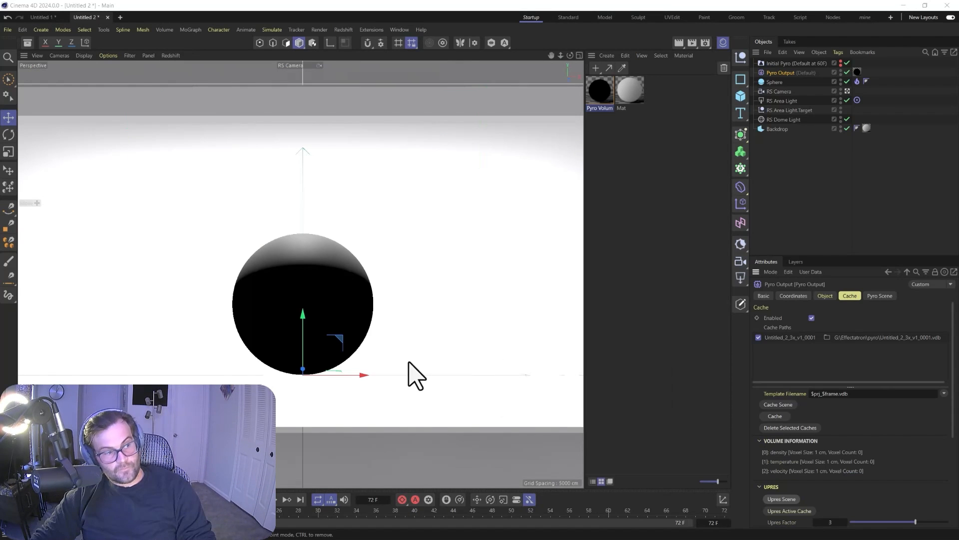
# Play back the cached upres simulation from the start and stop at frame 53.
pyautogui.click(220, 500)
pyautogui.click(275, 508)
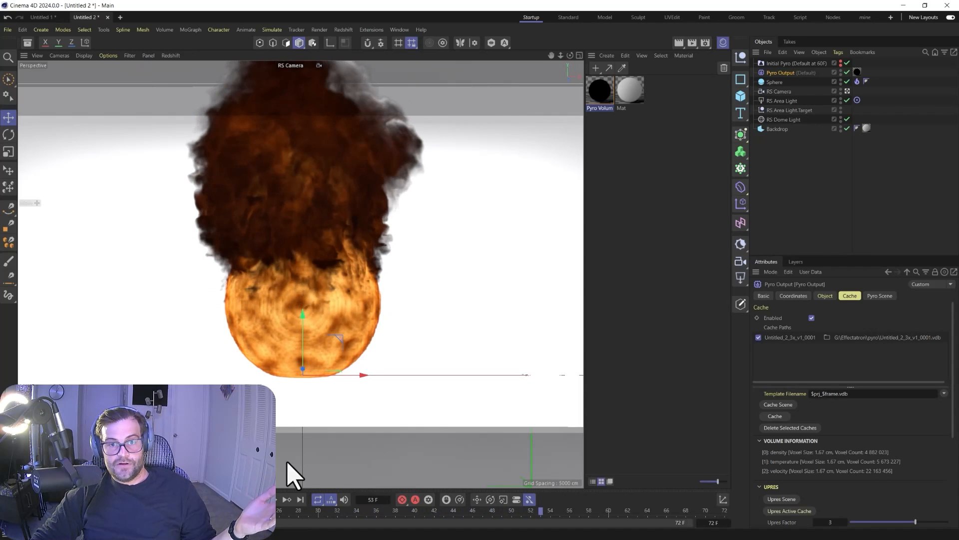
# Bring back the Redshift RenderView and start a live render of the upres cache at frame 53.
pyautogui.click(342, 30)
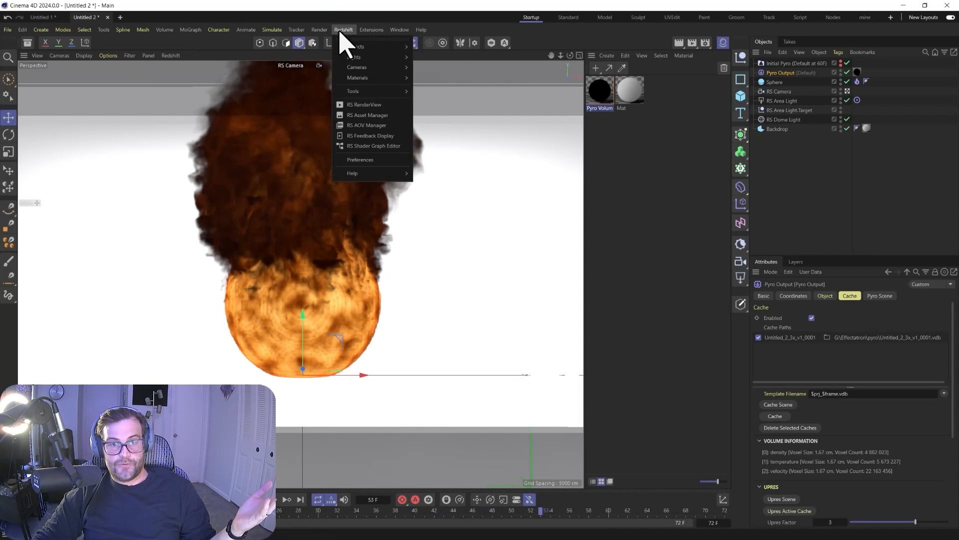
pyautogui.click(375, 106)
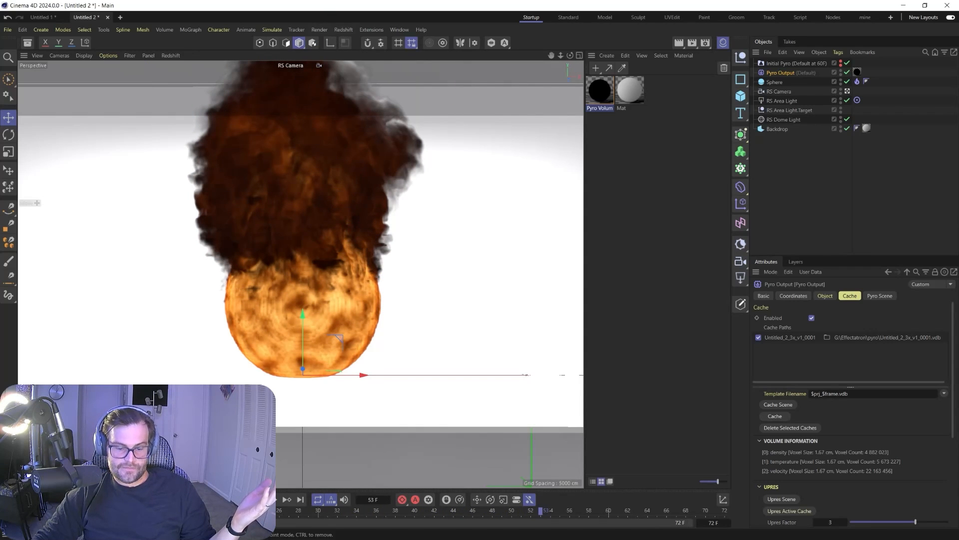
pyautogui.press('super')
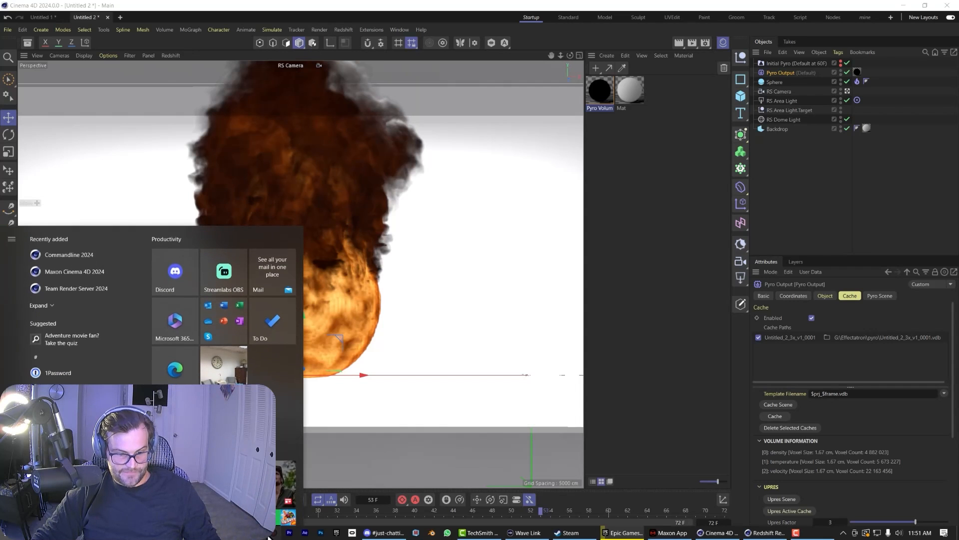
pyautogui.click(764, 533)
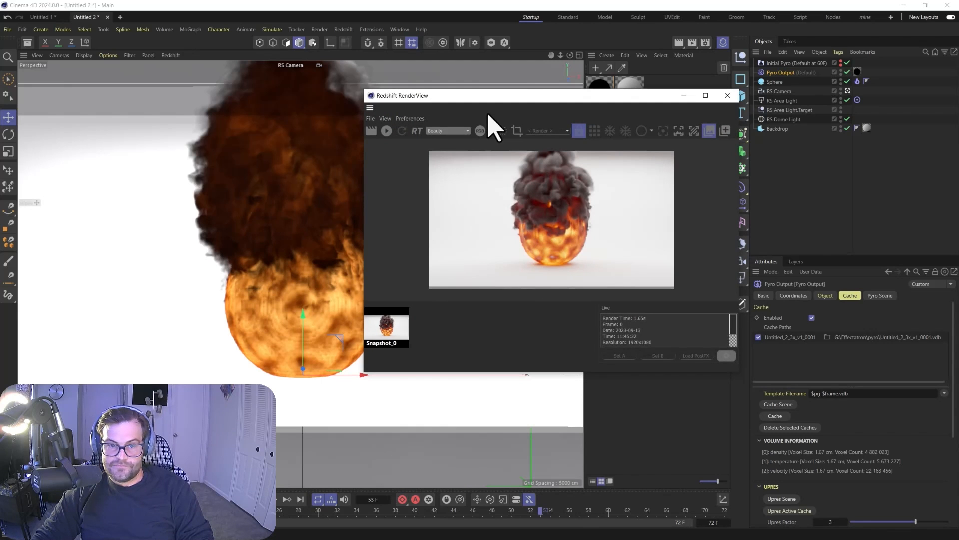
pyautogui.moveTo(528, 99); pyautogui.dragTo(228, 118)
pyautogui.click(75, 357)
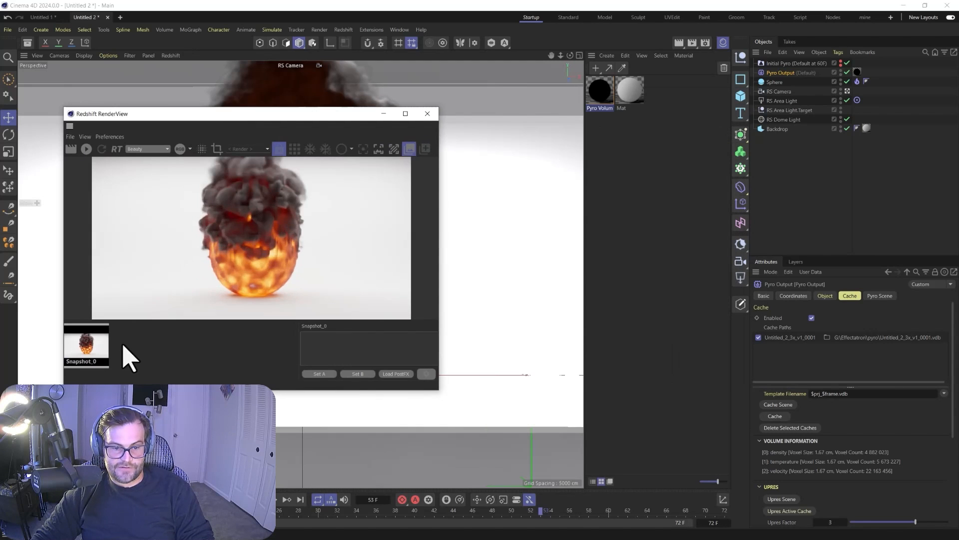
pyautogui.click(78, 353)
pyautogui.click(69, 349)
pyautogui.click(76, 350)
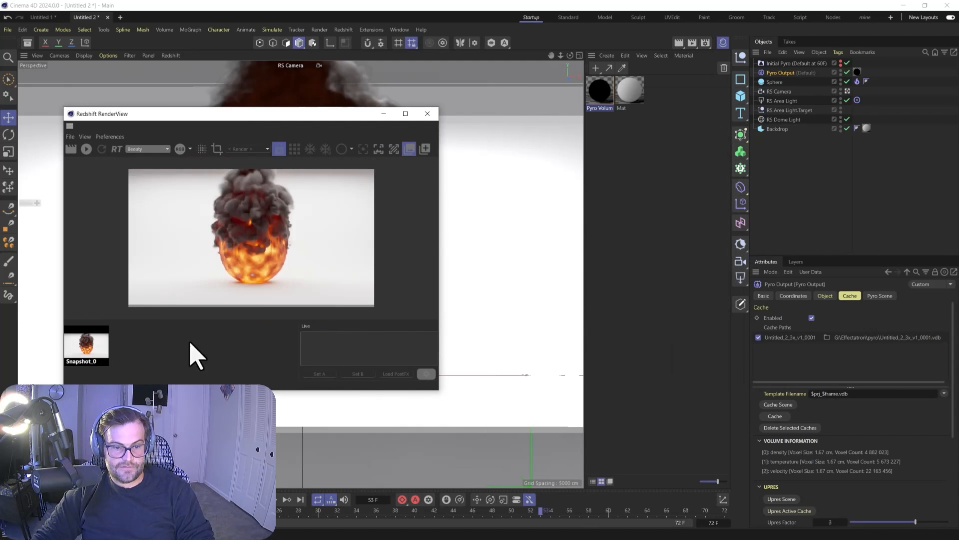
pyautogui.click(91, 150)
pyautogui.moveTo(195, 115); pyautogui.dragTo(465, 56)
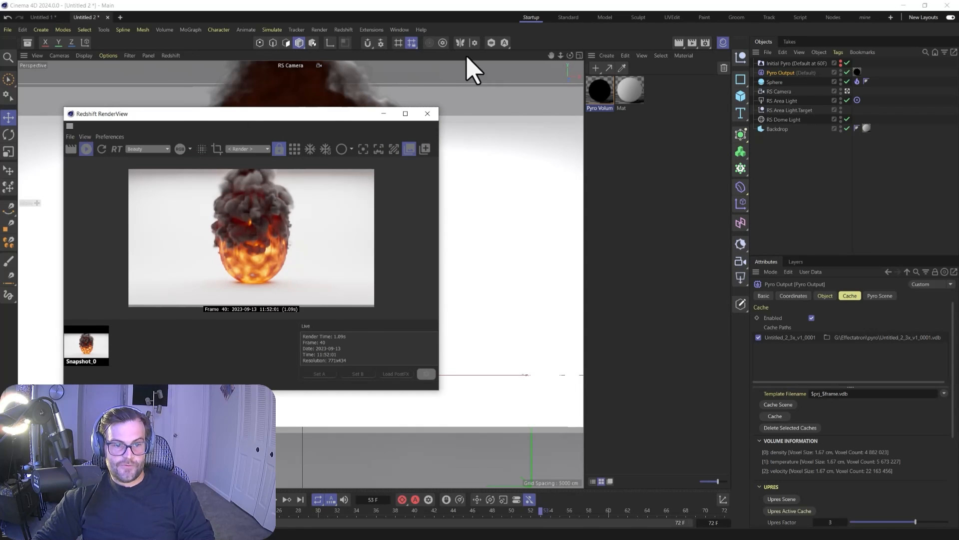
# Compare the stored snapshot with the live upres render up close, and close the render window.
pyautogui.scroll(2, 531, 172)
pyautogui.click(348, 287)
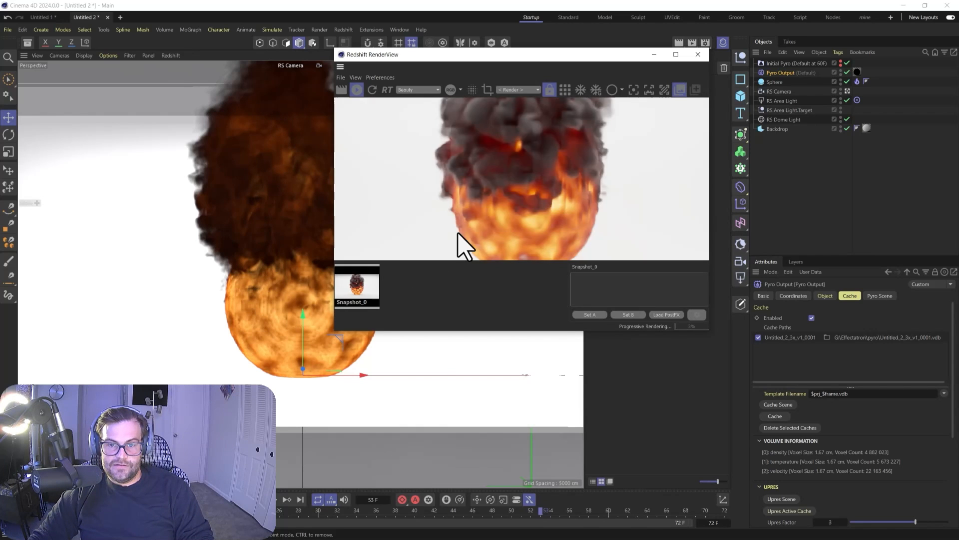
pyautogui.click(437, 283)
pyautogui.click(372, 299)
pyautogui.click(424, 305)
pyautogui.click(370, 299)
pyautogui.click(429, 295)
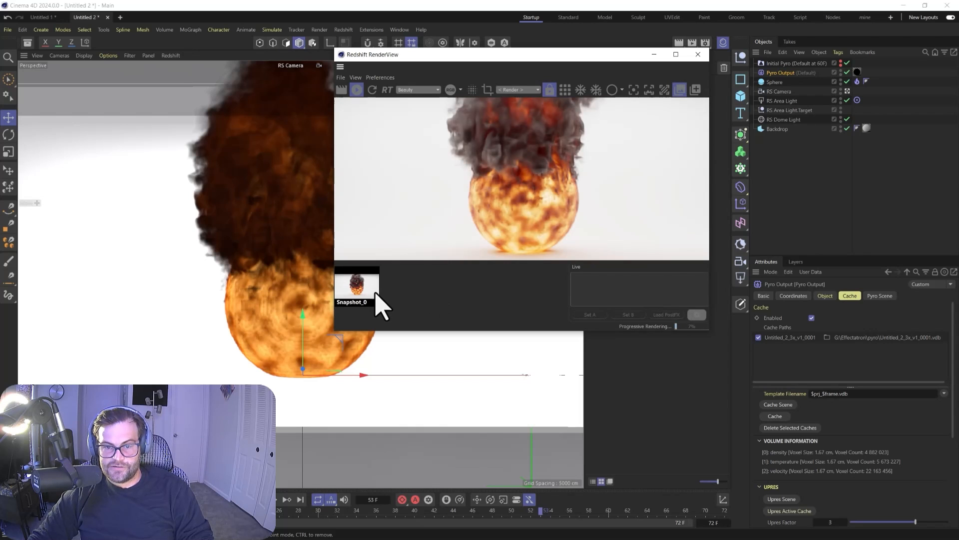
pyautogui.click(377, 295)
pyautogui.click(438, 291)
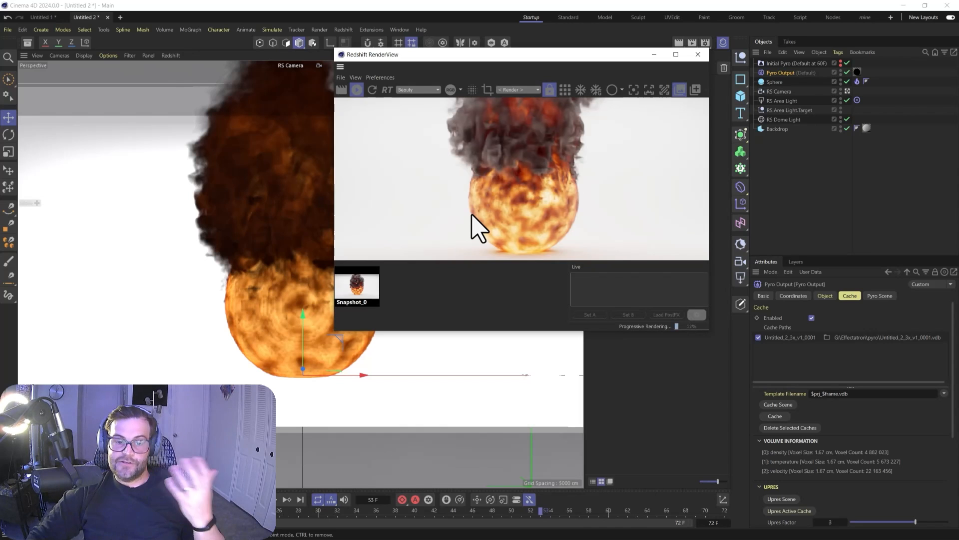
pyautogui.click(375, 274)
pyautogui.click(414, 295)
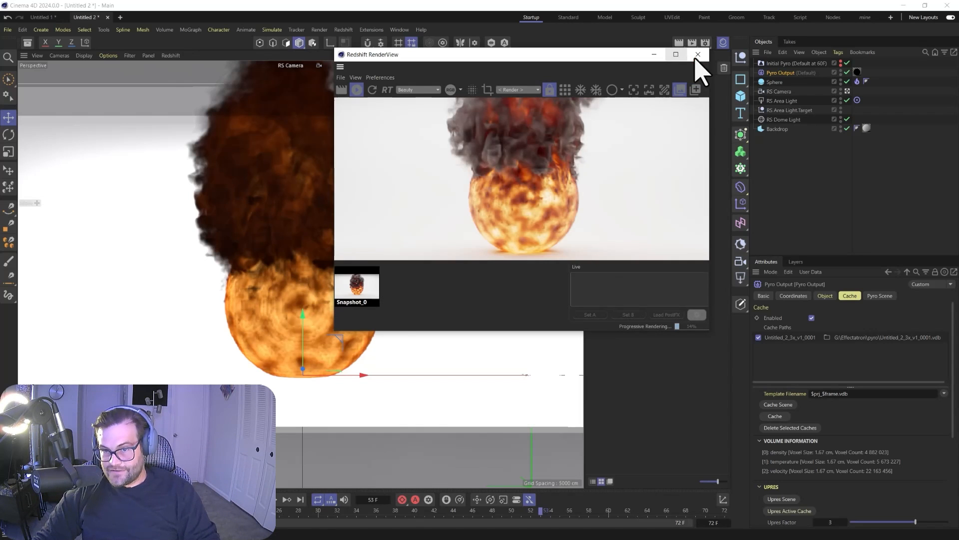
pyautogui.click(698, 54)
pyautogui.scroll(-1, 401, 277)
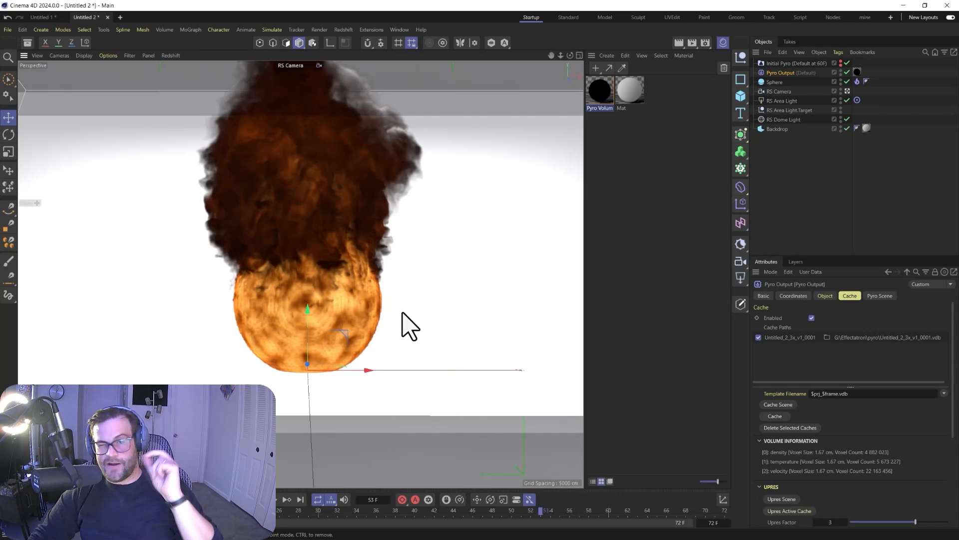
pyautogui.scroll(3, 328, 229)
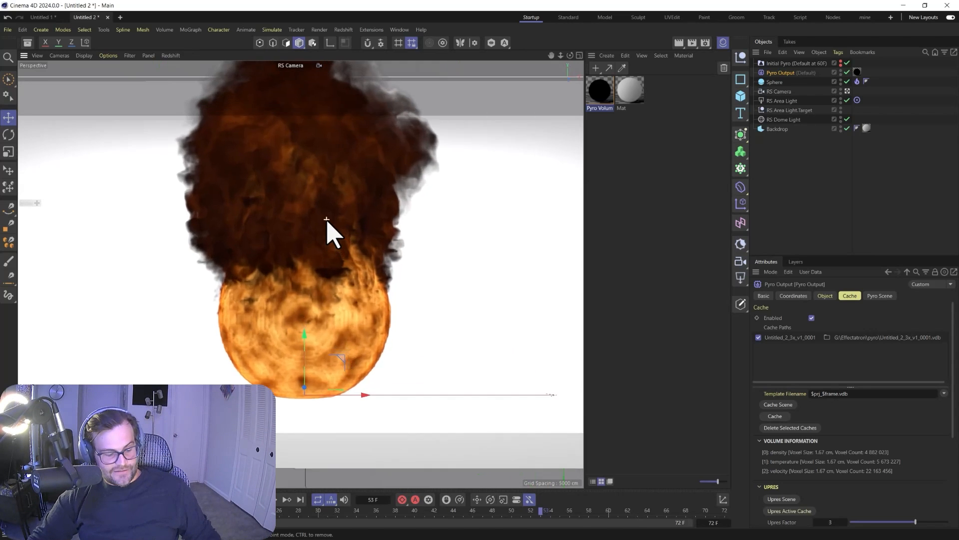
pyautogui.scroll(8, 327, 308)
pyautogui.keyDown('alt'); pyautogui.moveTo(330, 317); pyautogui.dragTo(368, 318); pyautogui.keyUp('alt')
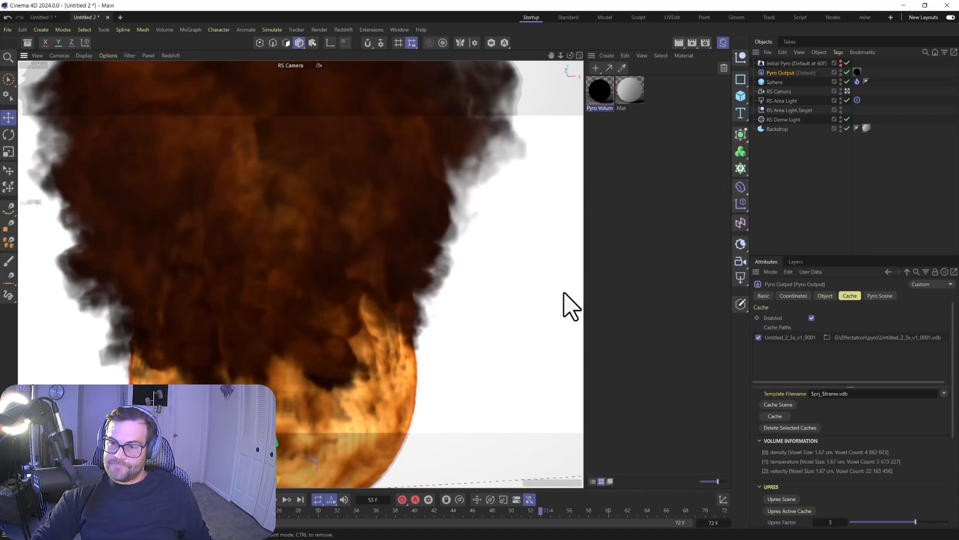
# Try adding an RS Volume object, look through its volume and animation properties, and delete it.
pyautogui.click(344, 29)
pyautogui.moveTo(354, 47)
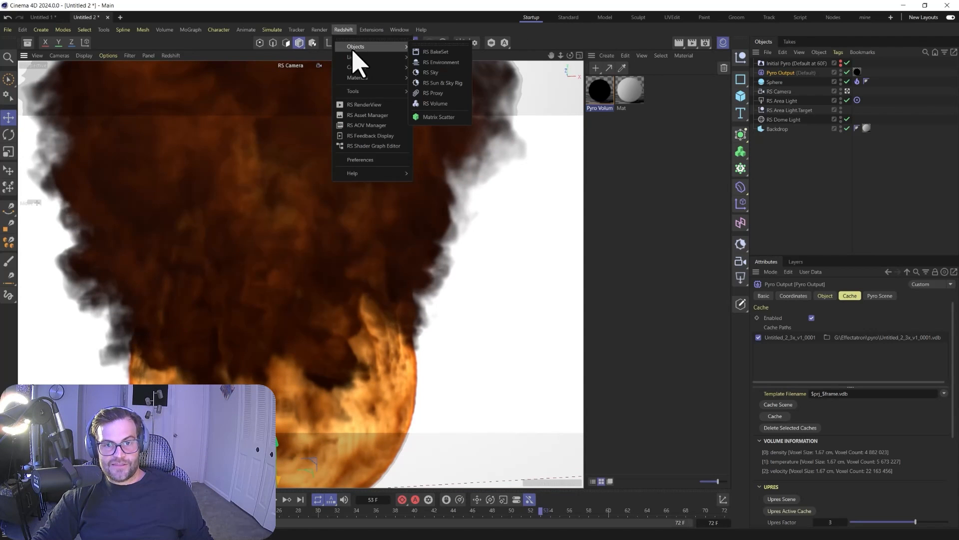
pyautogui.click(435, 103)
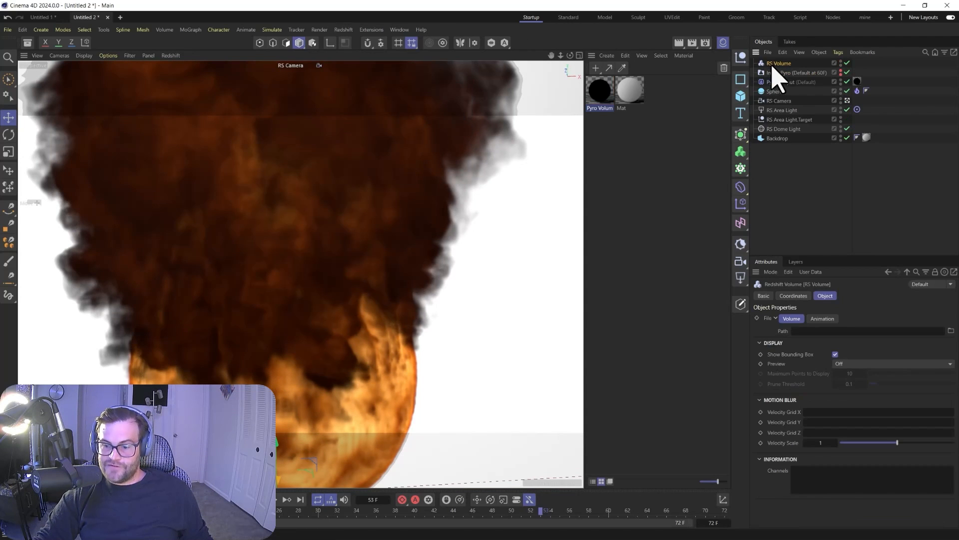
pyautogui.click(821, 319)
pyautogui.click(793, 318)
pyautogui.click(794, 295)
pyautogui.click(825, 296)
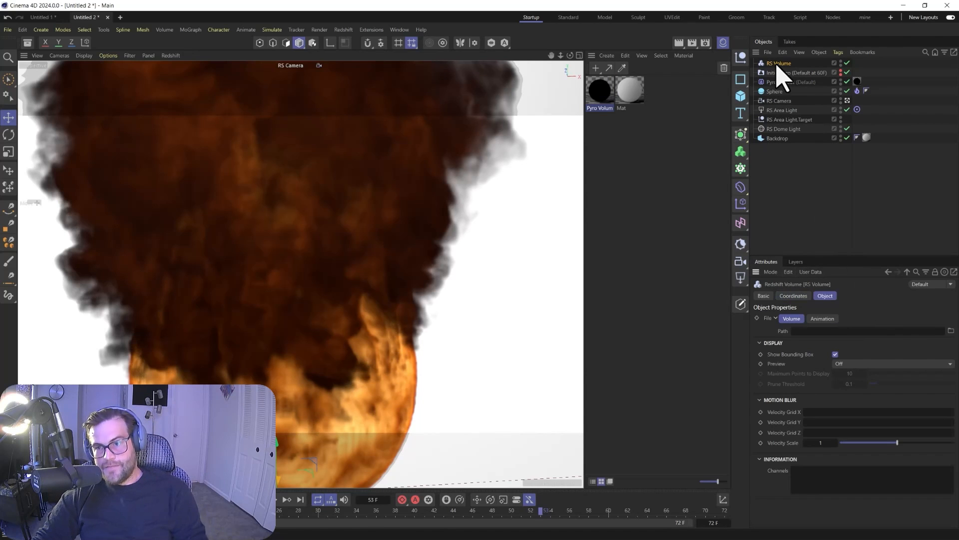
pyautogui.press('Delete')
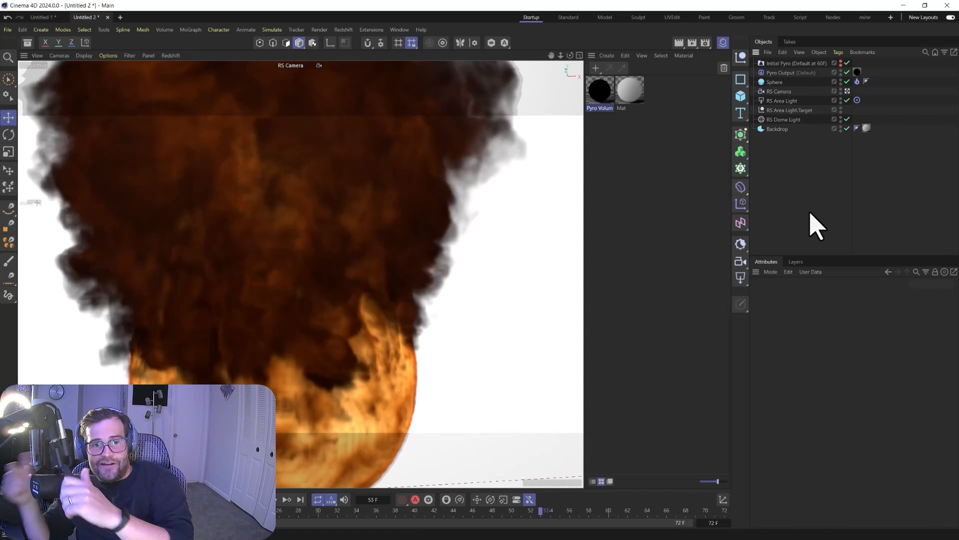
# Try adding a Simulation Scene object, look at its Pyro settings, and delete it.
pyautogui.click(272, 30)
pyautogui.moveTo(253, 33)
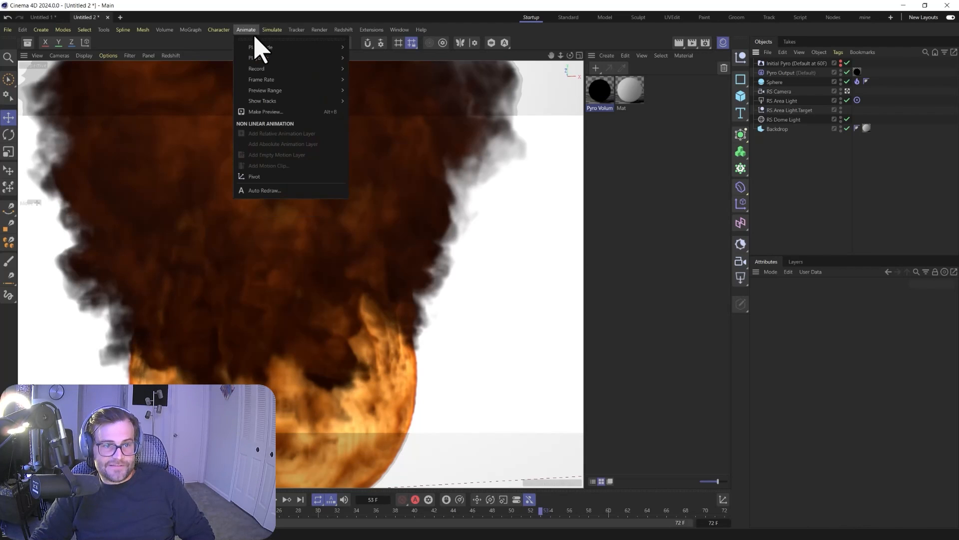
pyautogui.click(287, 69)
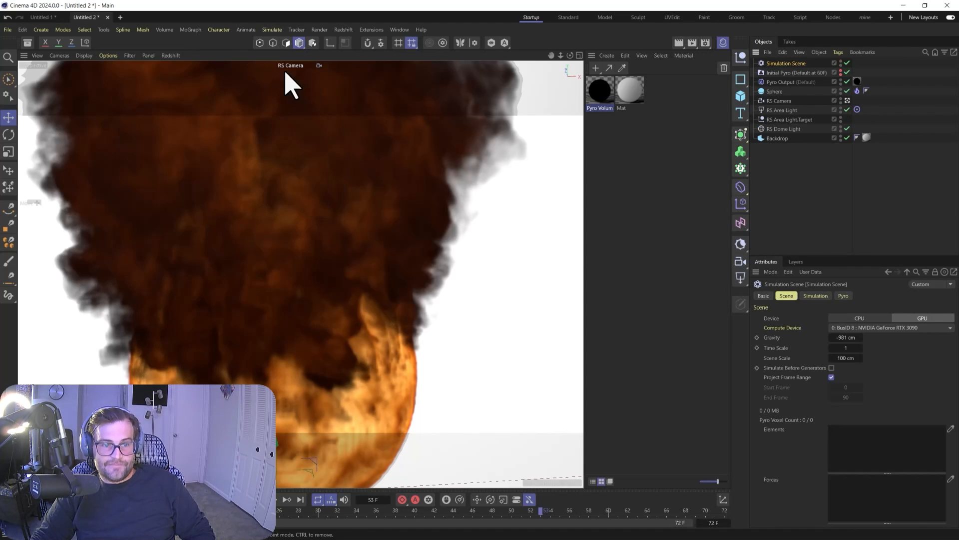
pyautogui.click(839, 297)
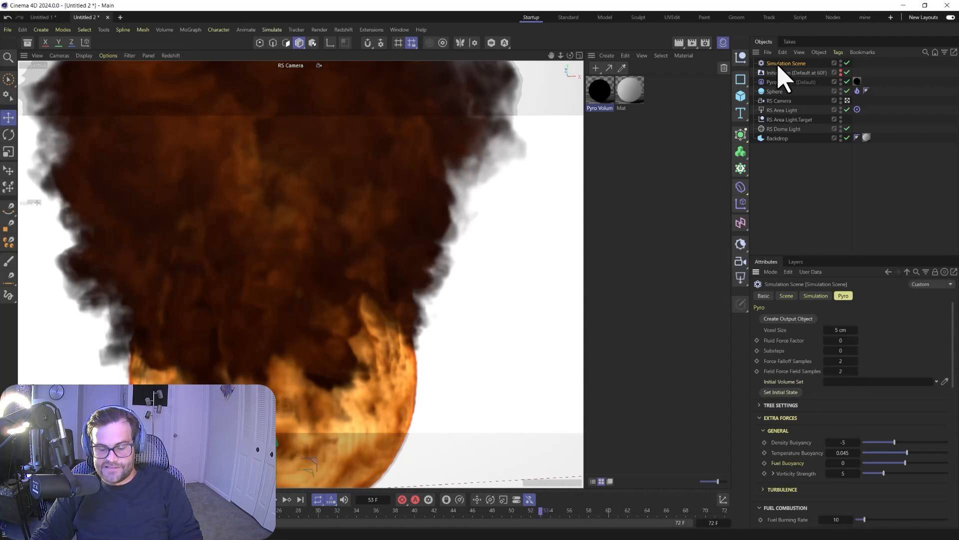
pyautogui.press('Delete')
pyautogui.click(280, 31)
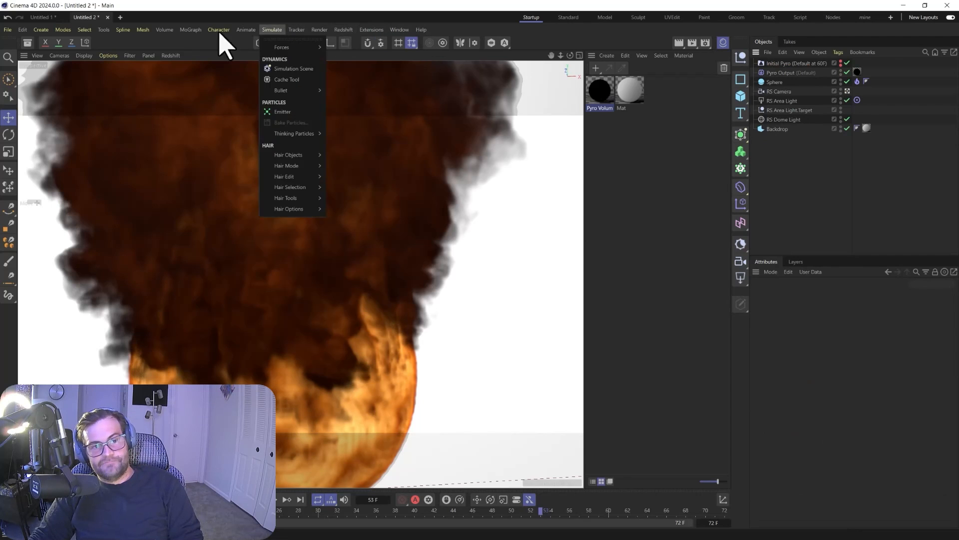
pyautogui.moveTo(220, 31)
pyautogui.moveTo(223, 50)
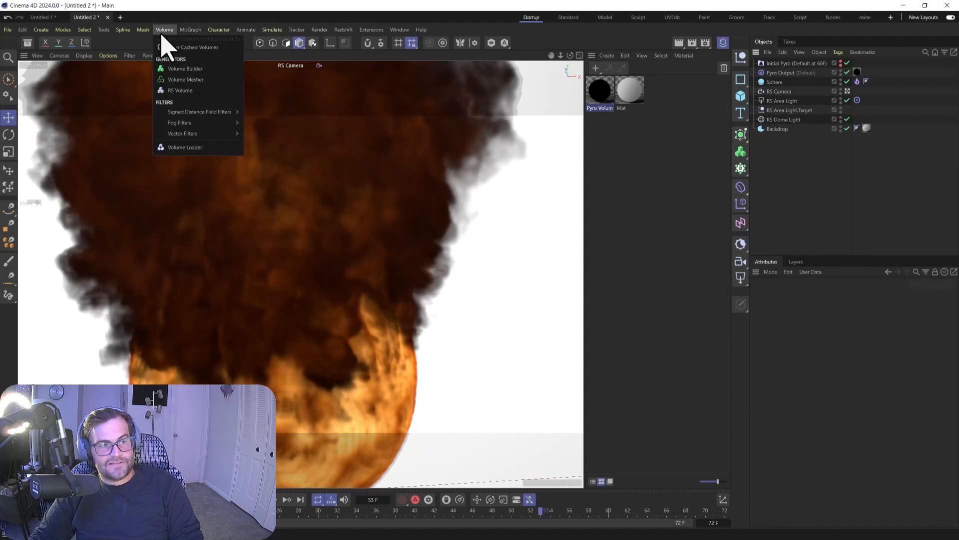
pyautogui.moveTo(141, 35)
pyautogui.moveTo(155, 179)
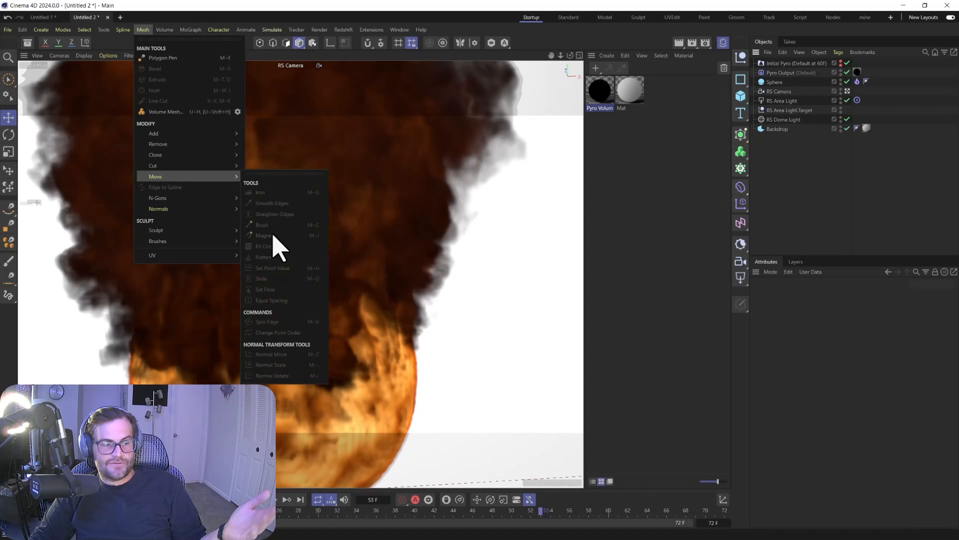
pyautogui.moveTo(84, 30)
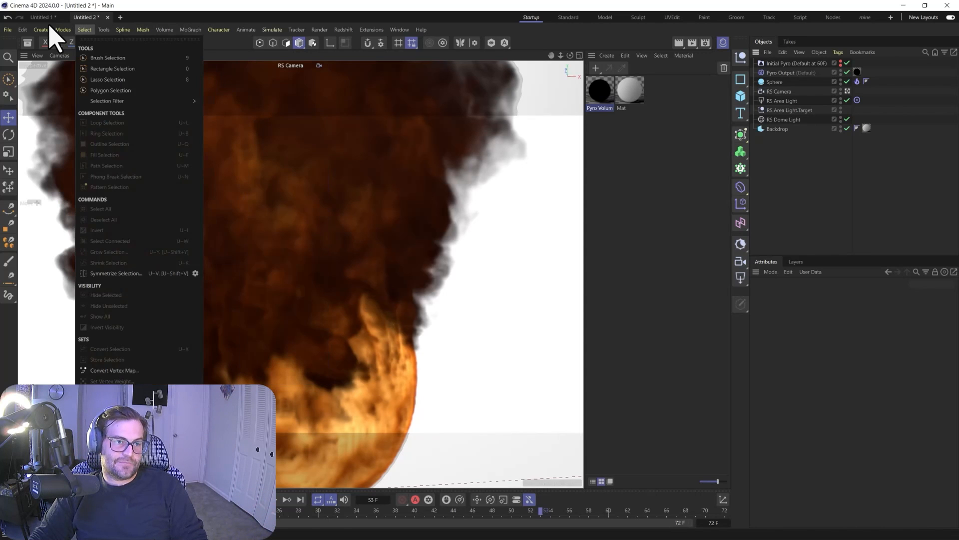
pyautogui.moveTo(43, 31)
pyautogui.moveTo(62, 103)
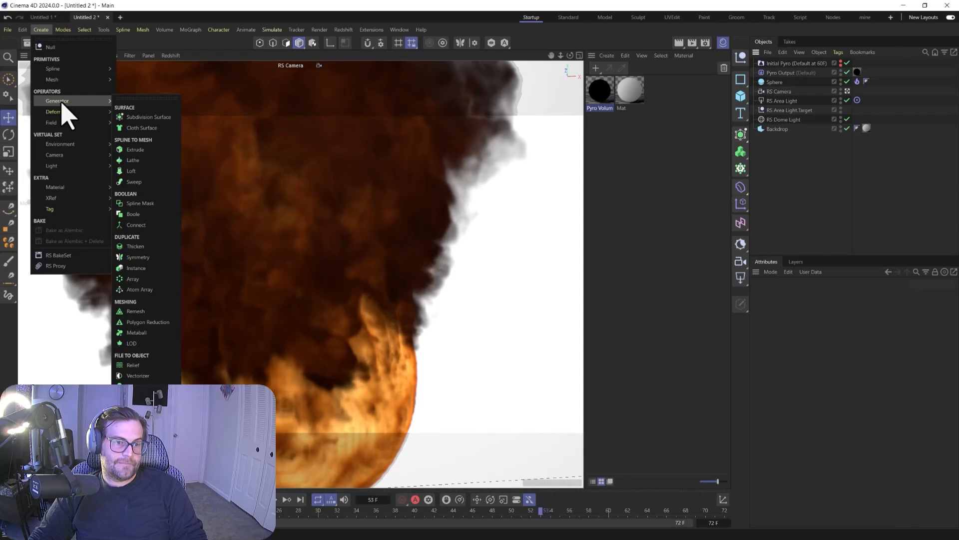
pyautogui.moveTo(8, 31)
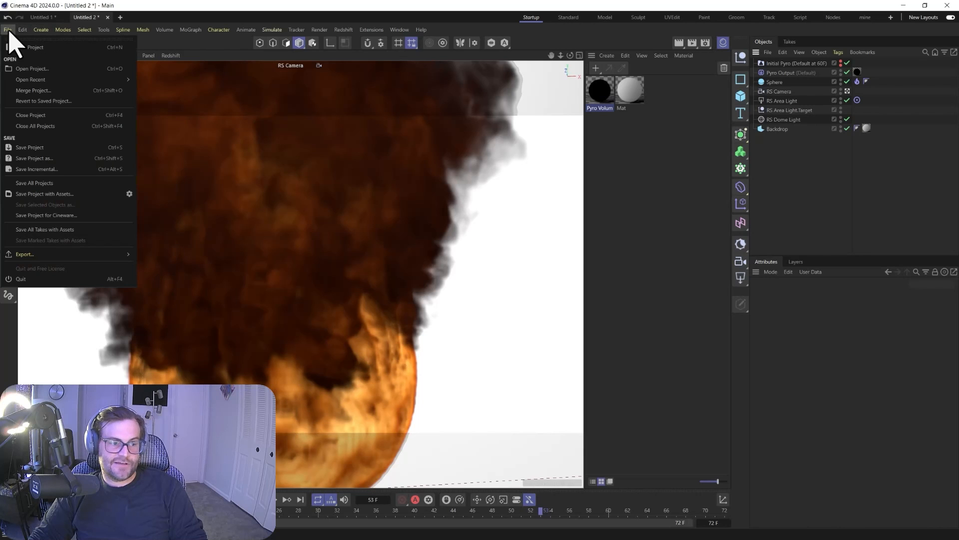
pyautogui.click(8, 30)
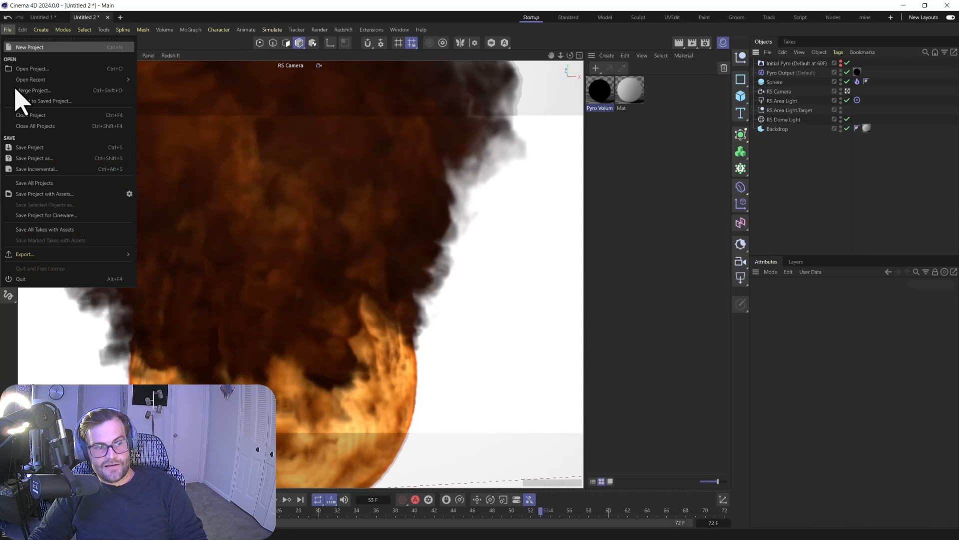
pyautogui.moveTo(48, 254)
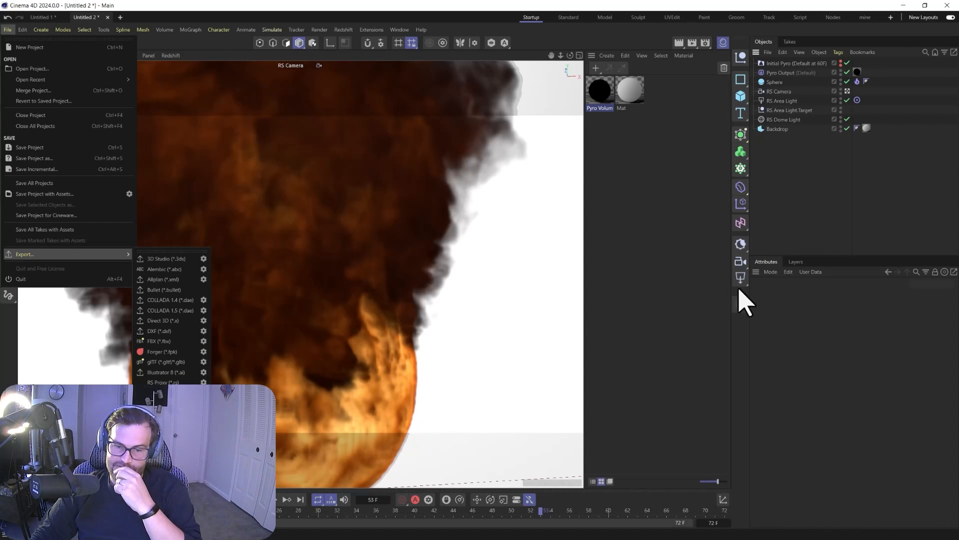
pyautogui.click(825, 214)
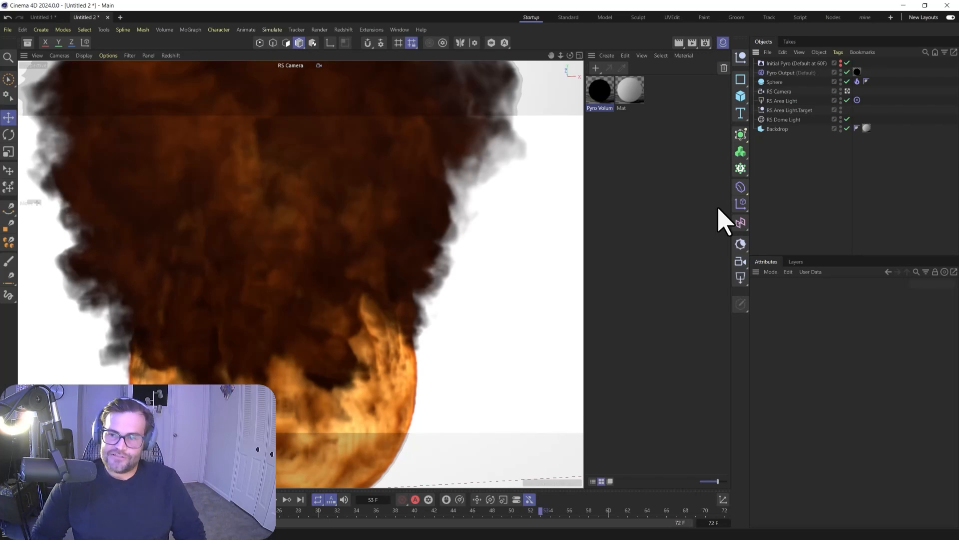
# Delete the sphere object, and disable and delete the Pyro Output's selected cache.
pyautogui.click(774, 82)
pyautogui.press('Delete')
pyautogui.click(778, 74)
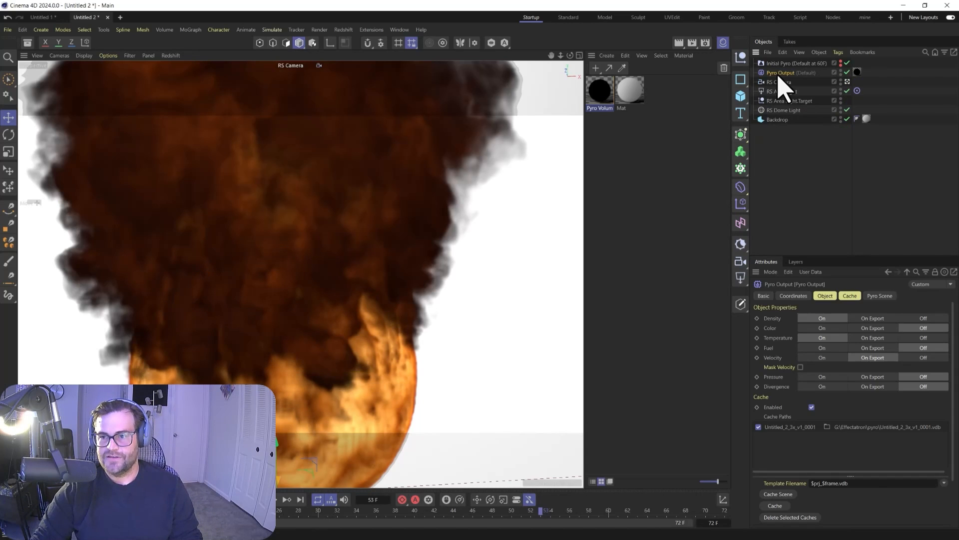
pyautogui.click(855, 297)
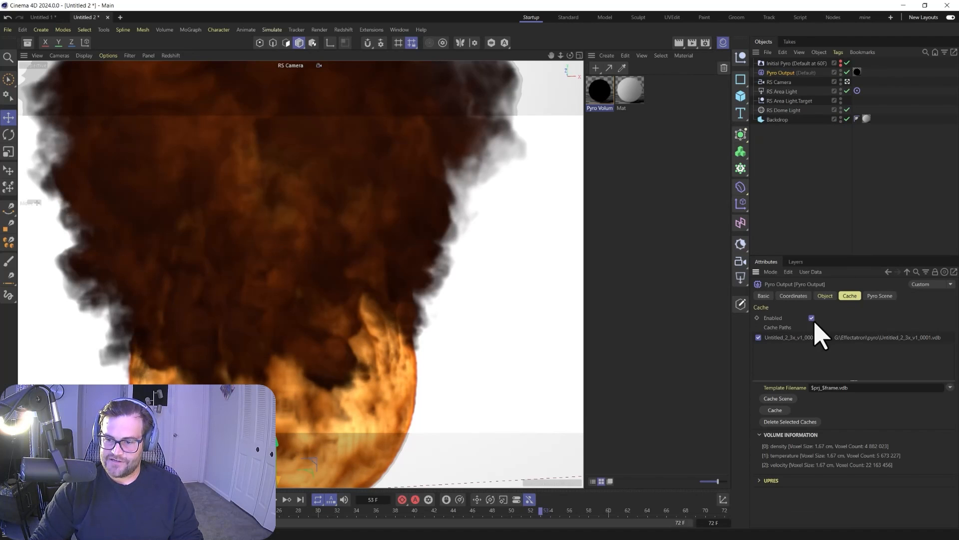
pyautogui.click(788, 421)
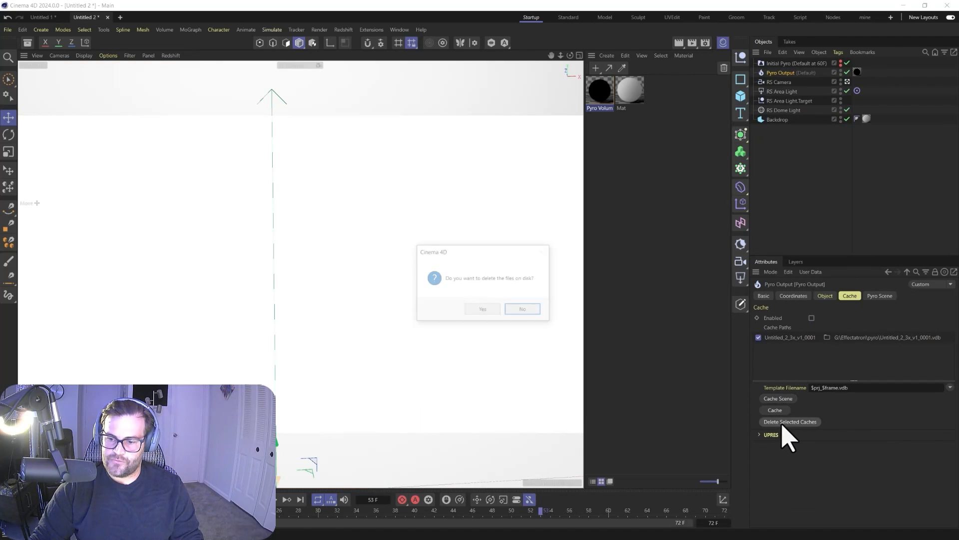
pyautogui.click(483, 311)
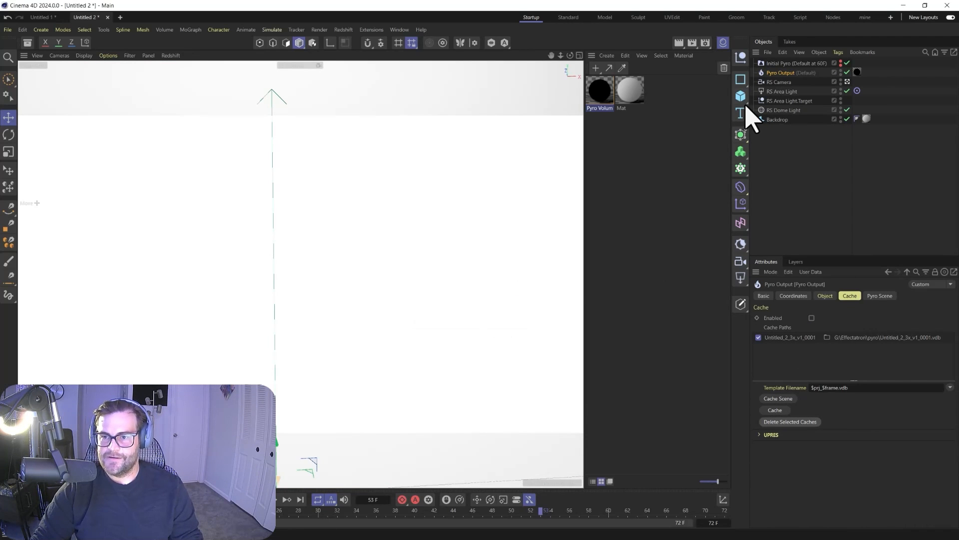
# Add a Matrix object in Radial mode and move it up above the floor.
pyautogui.click(741, 169)
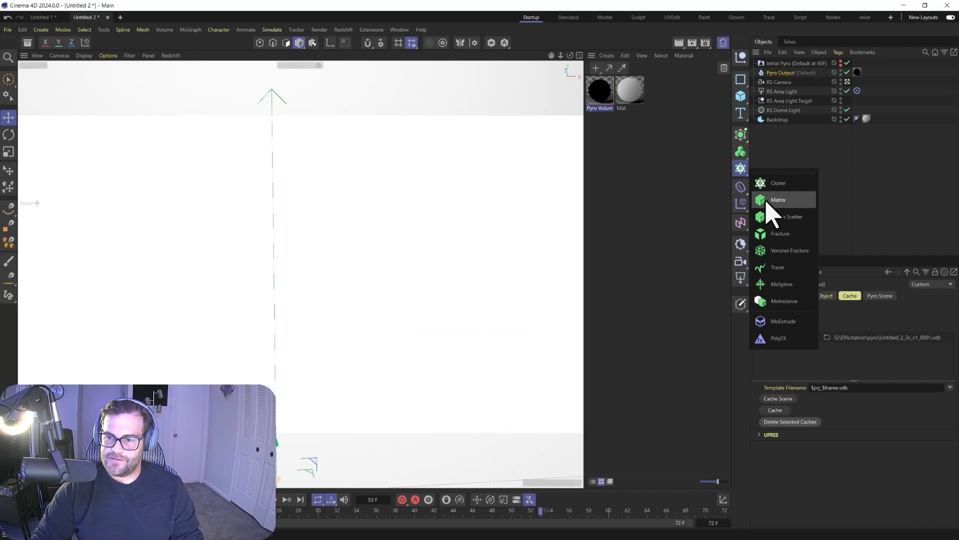
pyautogui.click(772, 201)
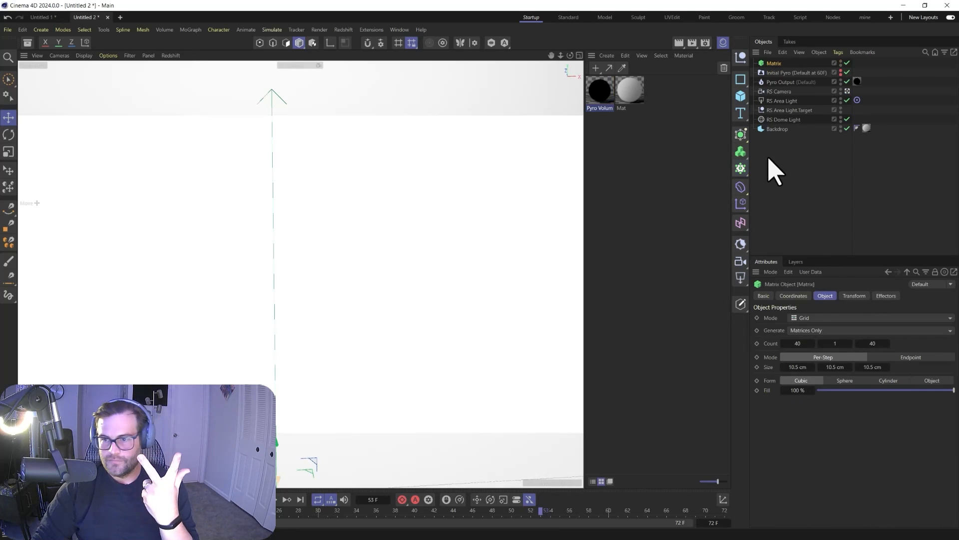
pyautogui.click(819, 318)
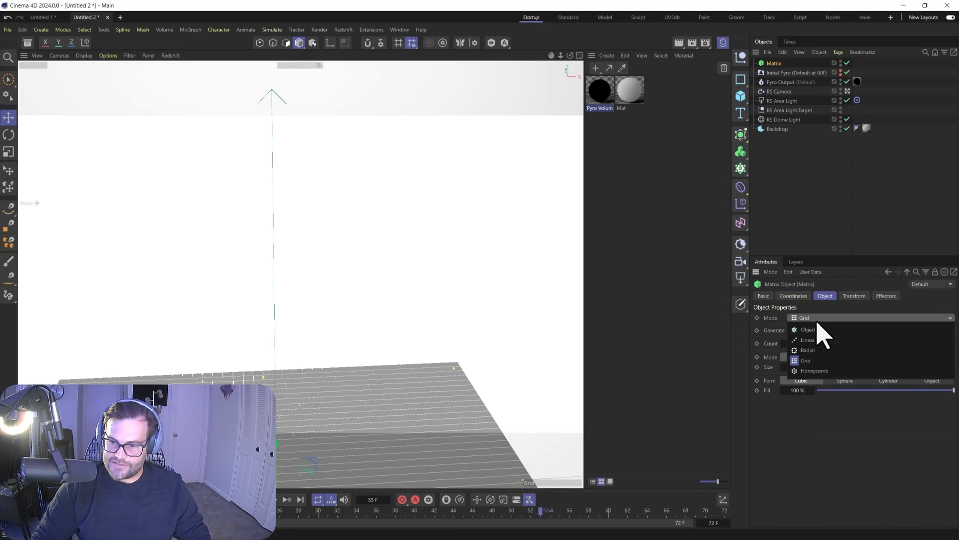
pyautogui.click(806, 350)
pyautogui.scroll(-3, 422, 321)
pyautogui.moveTo(374, 382); pyautogui.dragTo(355, 215)
# Add a Target tag to the Matrix object.
pyautogui.rightClick(775, 64)
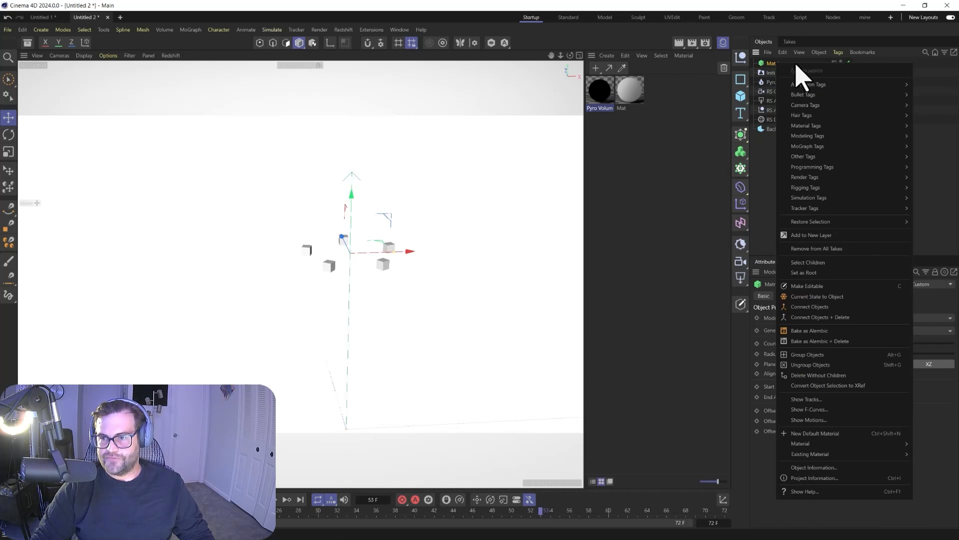
pyautogui.moveTo(839, 85)
pyautogui.click(749, 121)
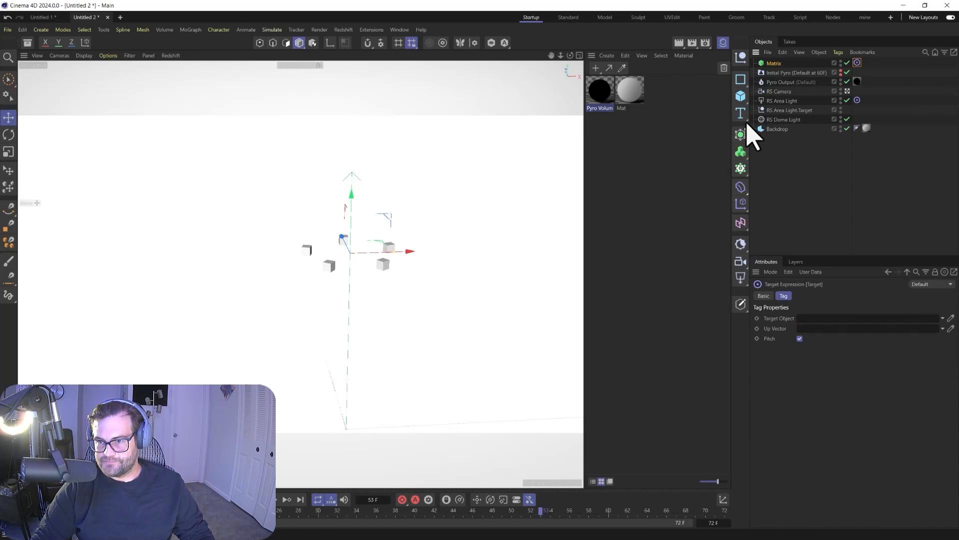
# Add a Random effector to the Matrix and increase its position variation to scatter the points more widely.
pyautogui.click(779, 65)
pyautogui.click(270, 29)
pyautogui.moveTo(242, 47)
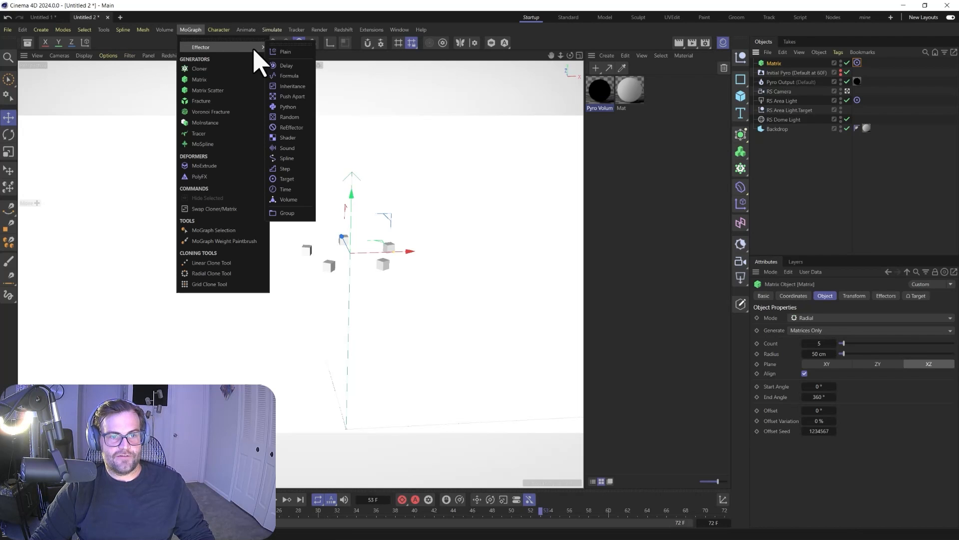
pyautogui.click(289, 117)
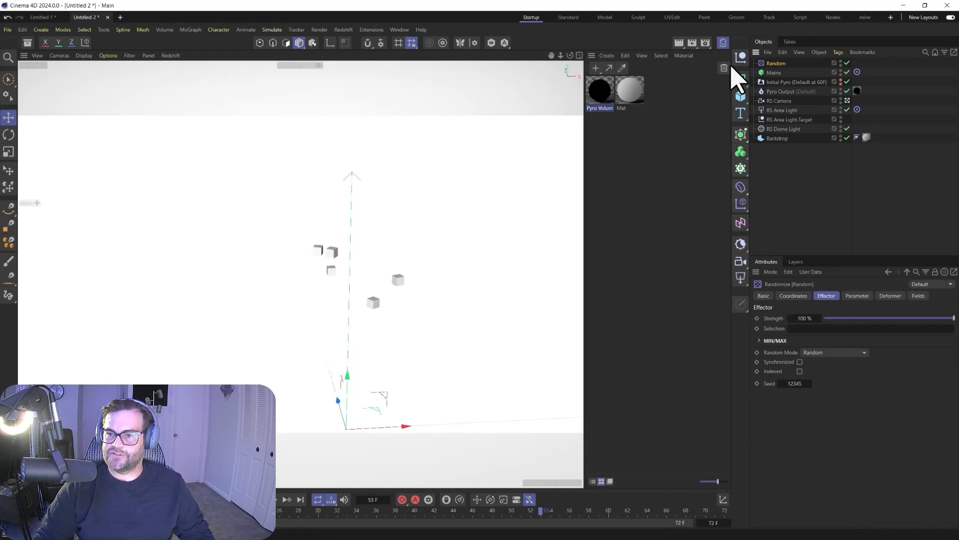
pyautogui.moveTo(811, 371); pyautogui.dragTo(812, 312)
pyautogui.moveTo(811, 360); pyautogui.dragTo(811, 320)
pyautogui.moveTo(811, 382); pyautogui.dragTo(811, 293)
# Raise the radial Matrix's count to 23.
pyautogui.click(774, 72)
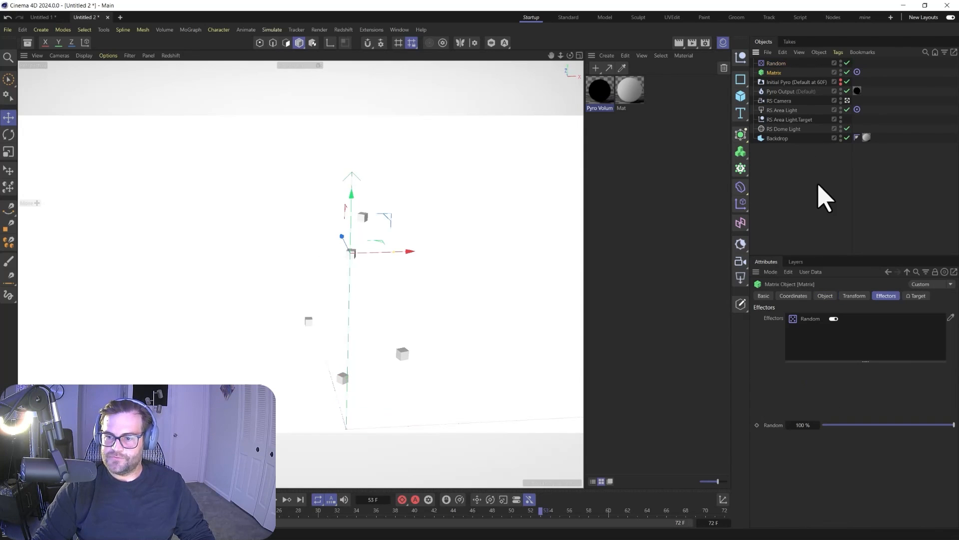
pyautogui.click(853, 295)
pyautogui.click(825, 296)
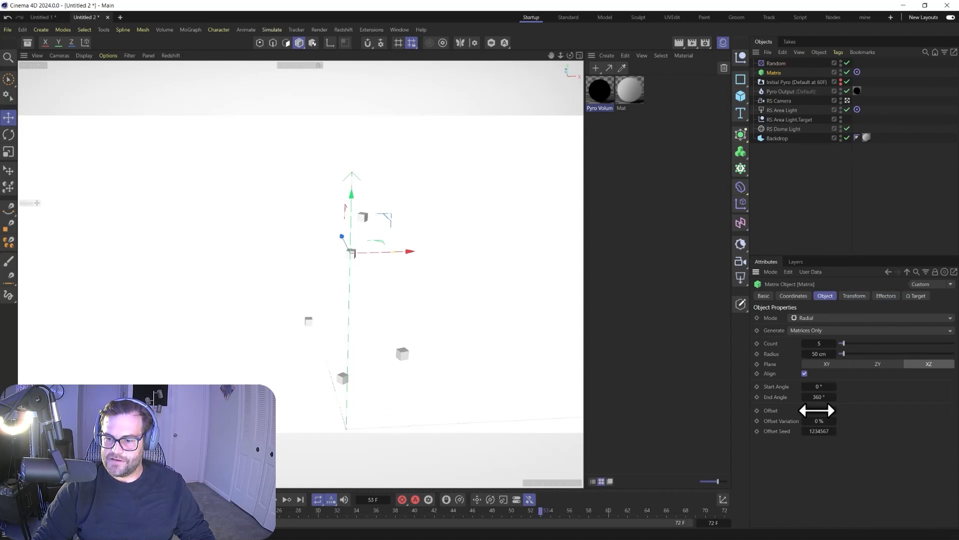
pyautogui.moveTo(818, 340); pyautogui.dragTo(874, 355)
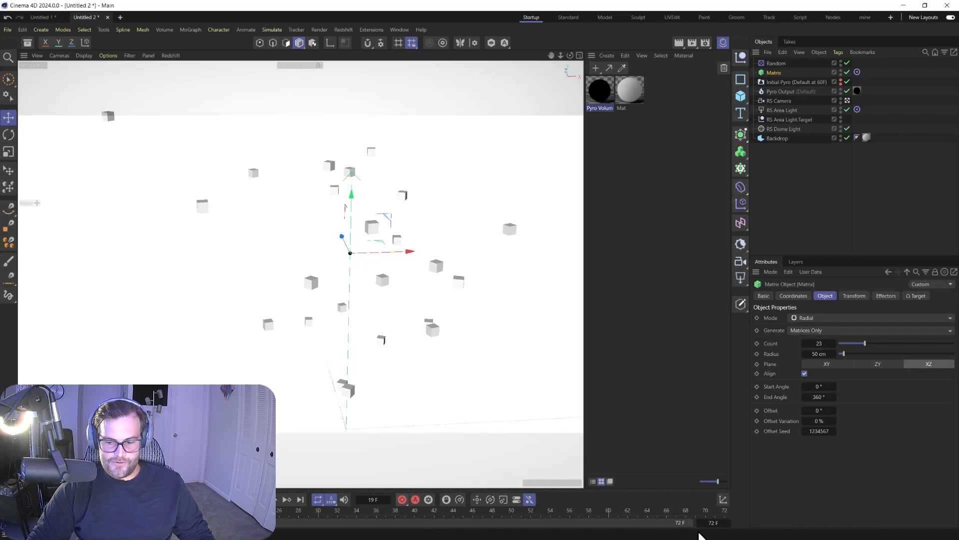
# Spin the Matrix several turns about its vertical axis at frame 72 and keyframe the rotation.
pyautogui.click(719, 512)
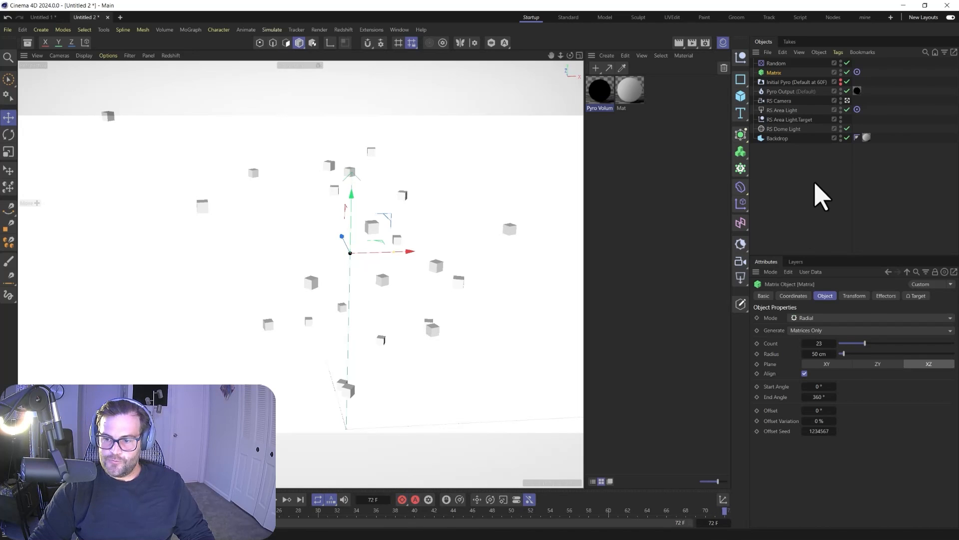
pyautogui.press('r')
pyautogui.moveTo(345, 270)
pyautogui.mouseDown()
pyautogui.moveTo(324, 309)
pyautogui.moveTo(333, 220)
pyautogui.moveTo(323, 149)
pyautogui.moveTo(369, 264)
pyautogui.moveTo(489, 264)
pyautogui.moveTo(348, 265)
pyautogui.moveTo(355, 274)
pyautogui.mouseUp()
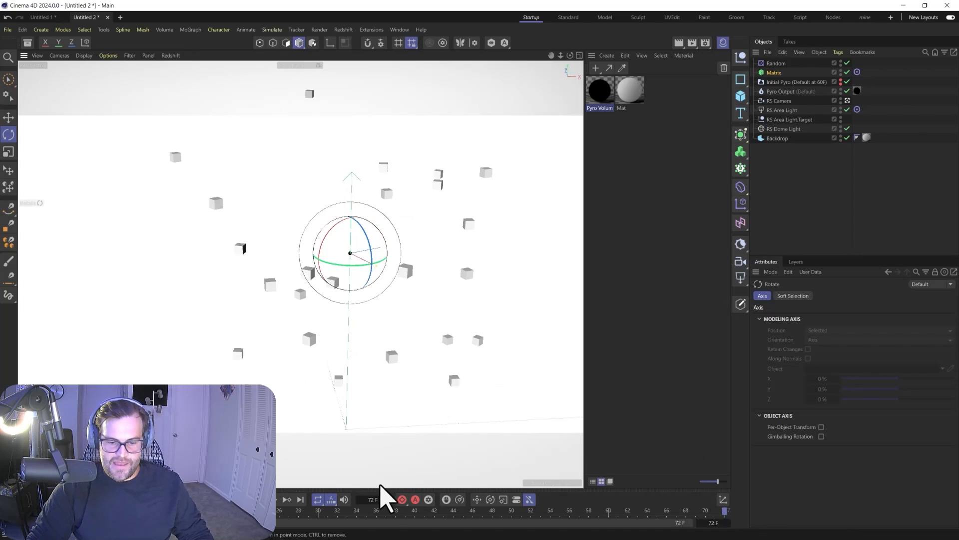
# Make the Matrix's rotation F-curve linear, close the curve window, and play the animation.
pyautogui.click(399, 29)
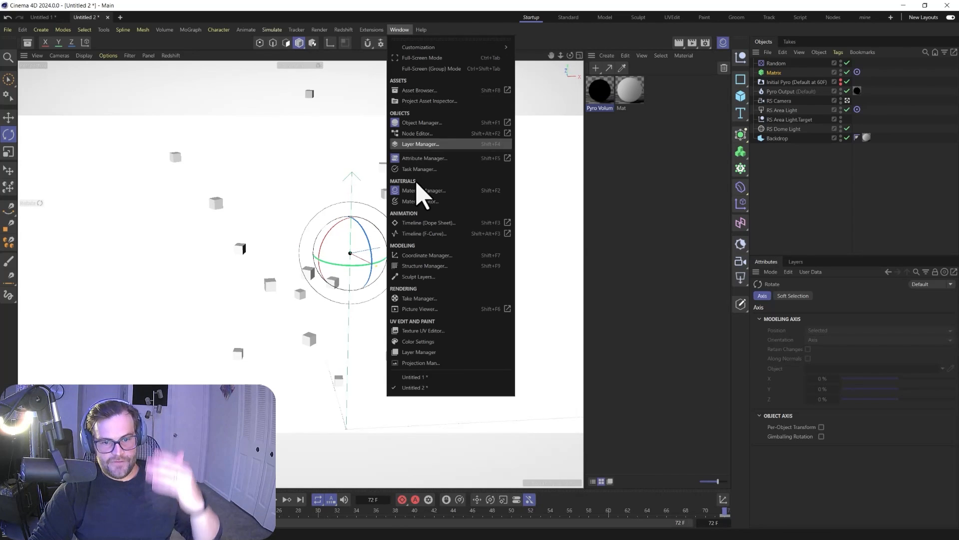
pyautogui.click(431, 233)
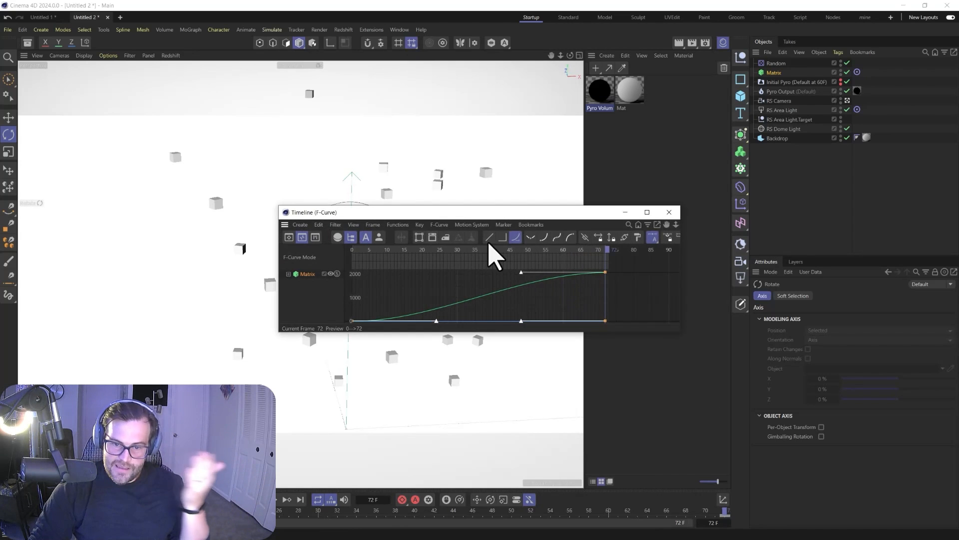
pyautogui.click(669, 212)
pyautogui.press('F8')
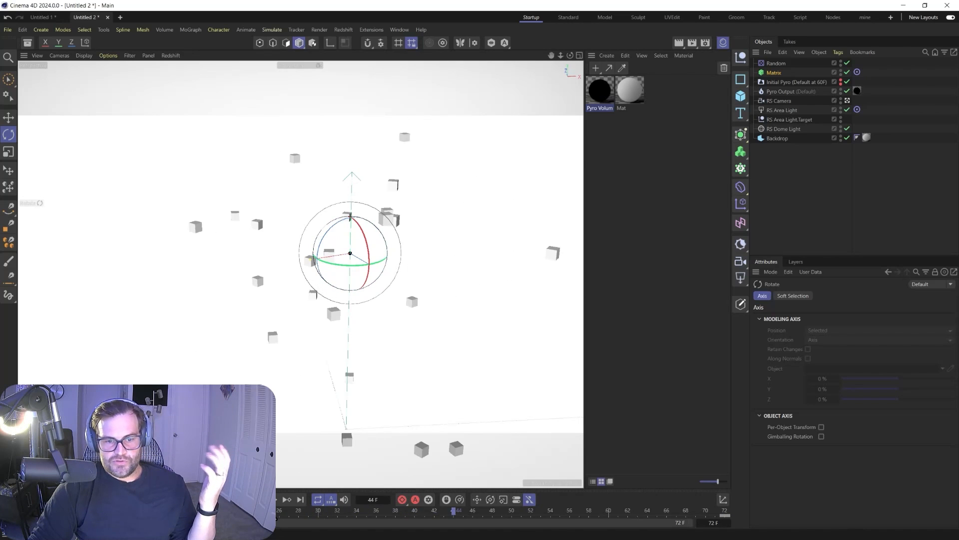
# Extend the timeline to 240 frames to move the Matrix's end keys to frame 240, and set its length back to 72 frames.
pyautogui.click(725, 516)
pyautogui.click(716, 521)
pyautogui.write('240')
pyautogui.press('Return')
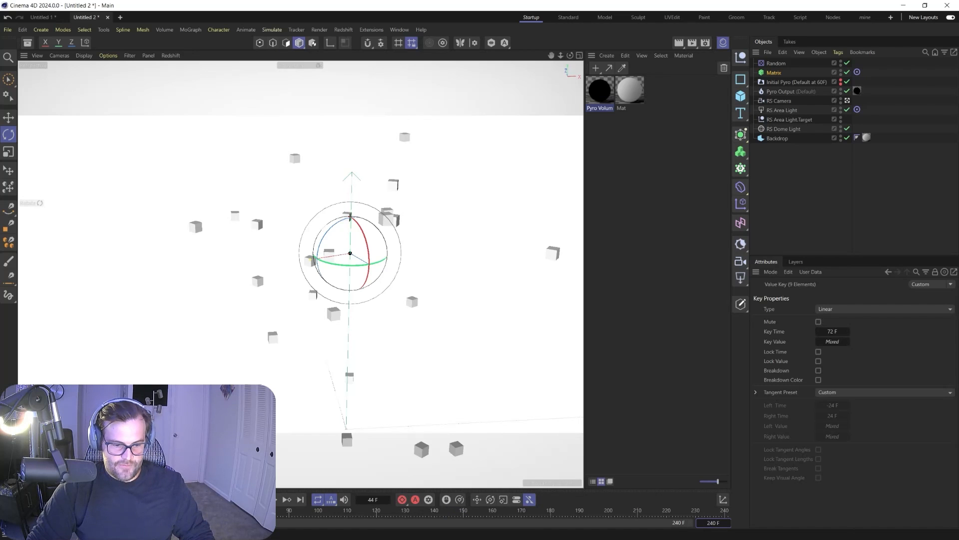
pyautogui.moveTo(274, 532); pyautogui.dragTo(595, 522)
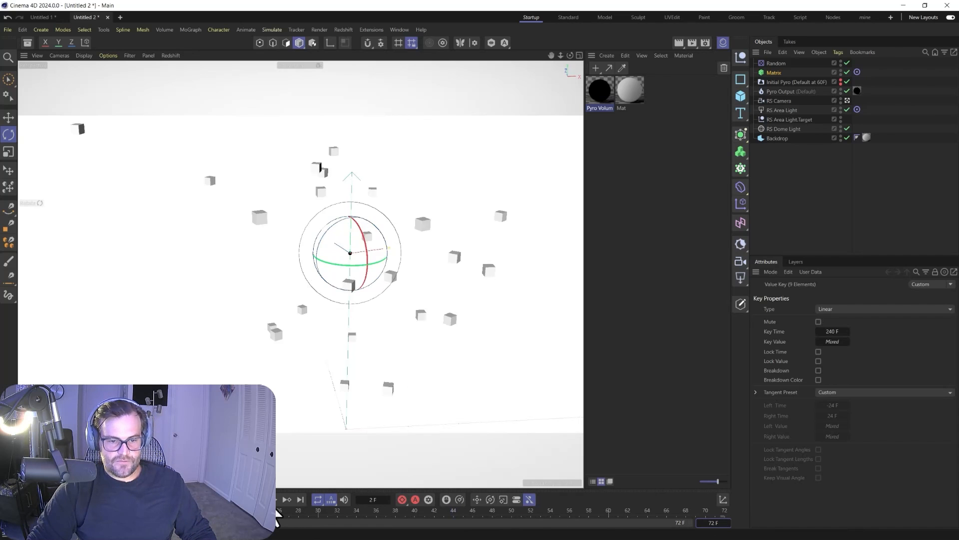
# Add a Pyro Emitter tag to the Matrix and simulate the fire up to about frame 45.
pyautogui.rightClick(785, 72)
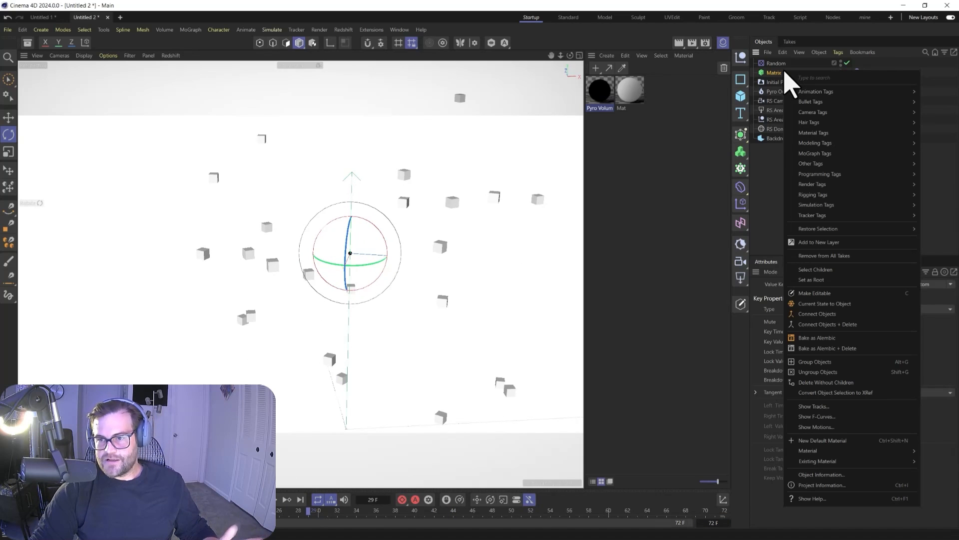
pyautogui.moveTo(816, 204)
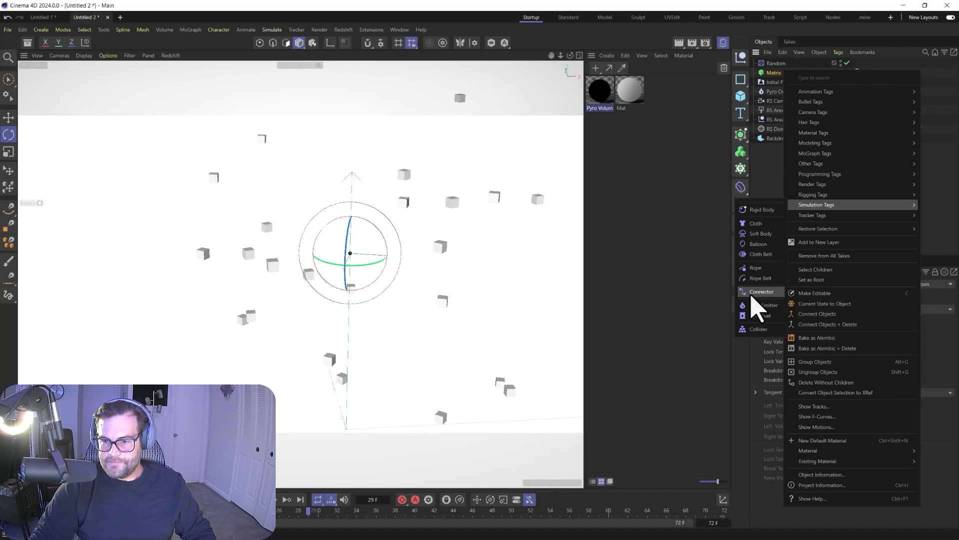
pyautogui.click(755, 304)
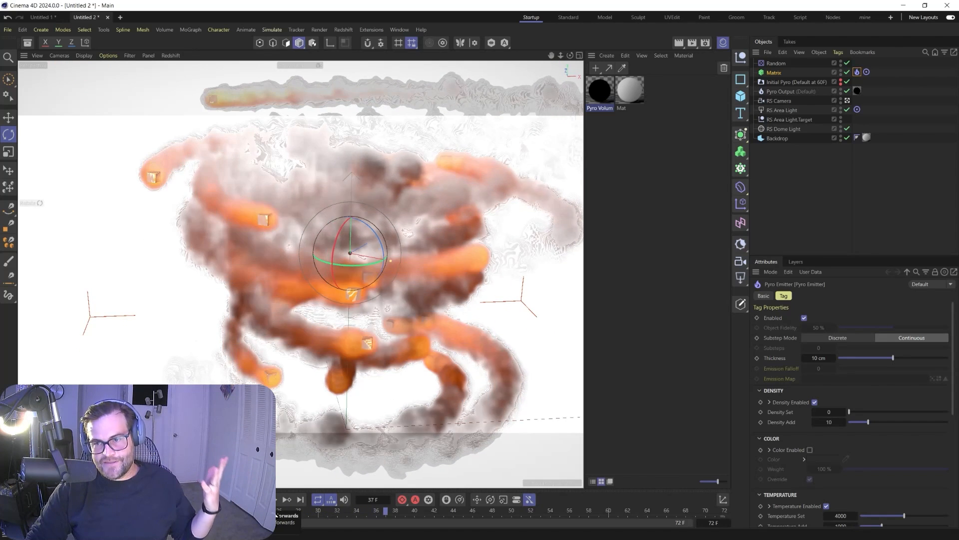
pyautogui.click(280, 499)
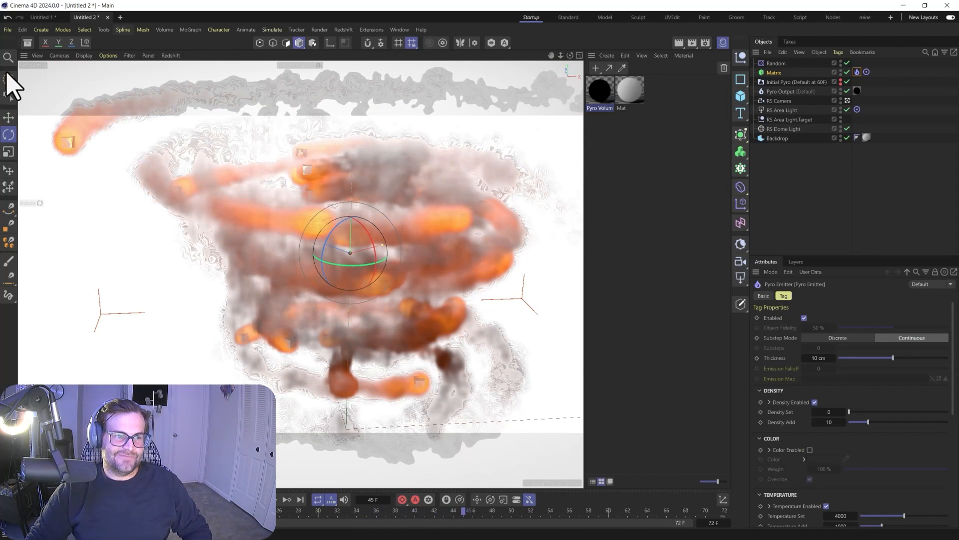
# Clear the Asset Browser search, examine the plant models and the car paint and glass materials in New Content, and close the browser.
pyautogui.click(26, 44)
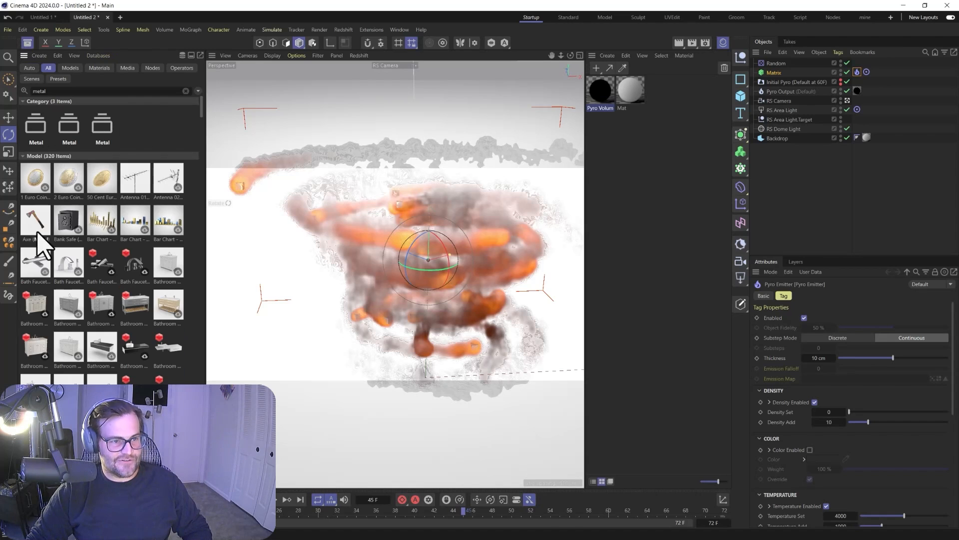
pyautogui.click(185, 90)
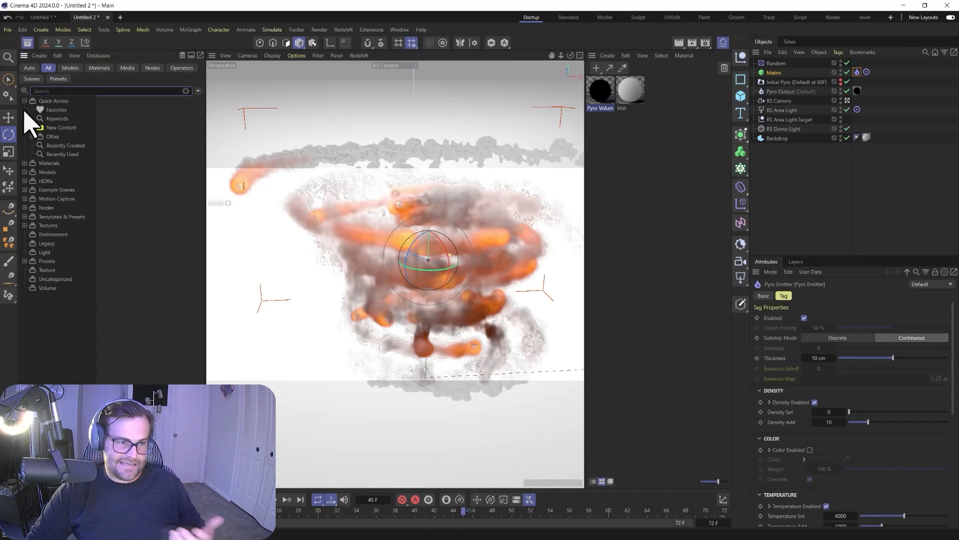
pyautogui.click(59, 127)
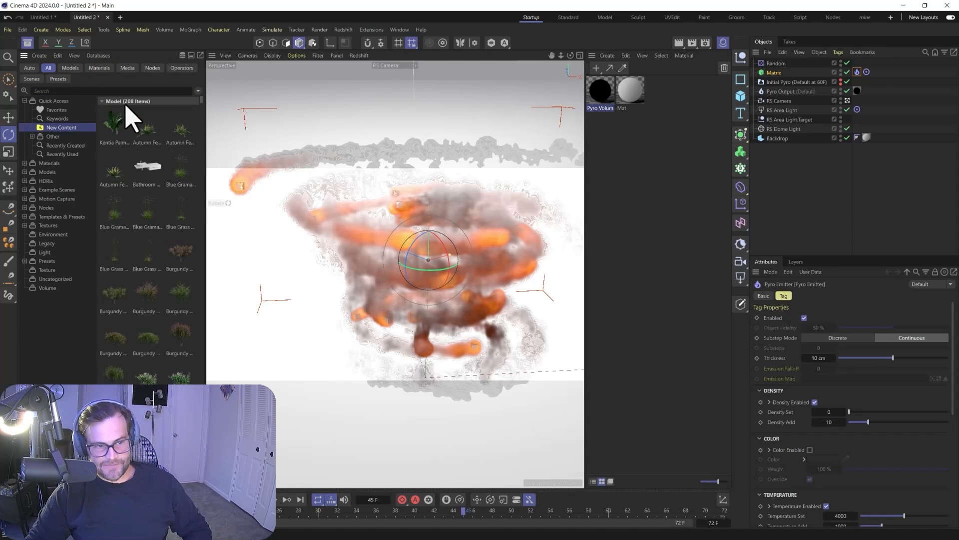
pyautogui.scroll(-10, 137, 264)
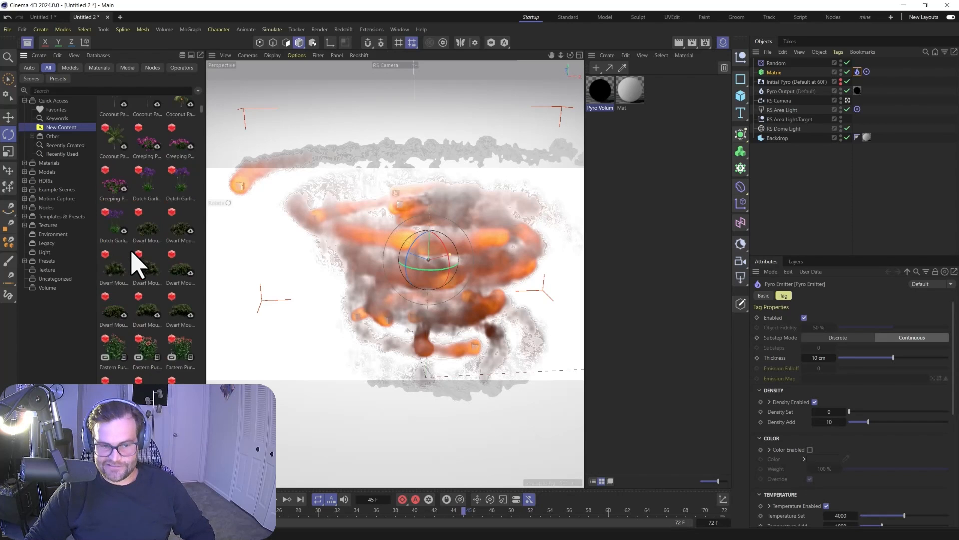
pyautogui.scroll(-10, 131, 278)
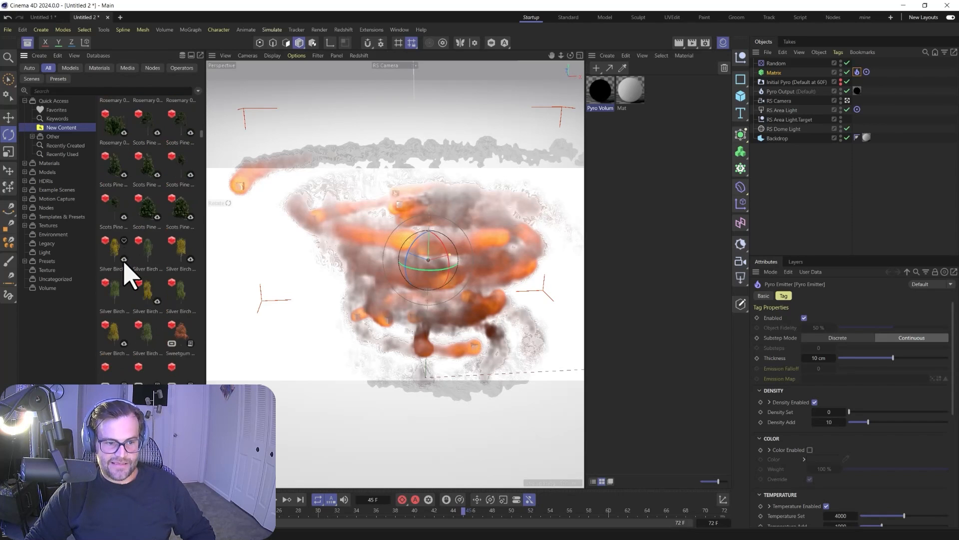
pyautogui.scroll(2, 149, 285)
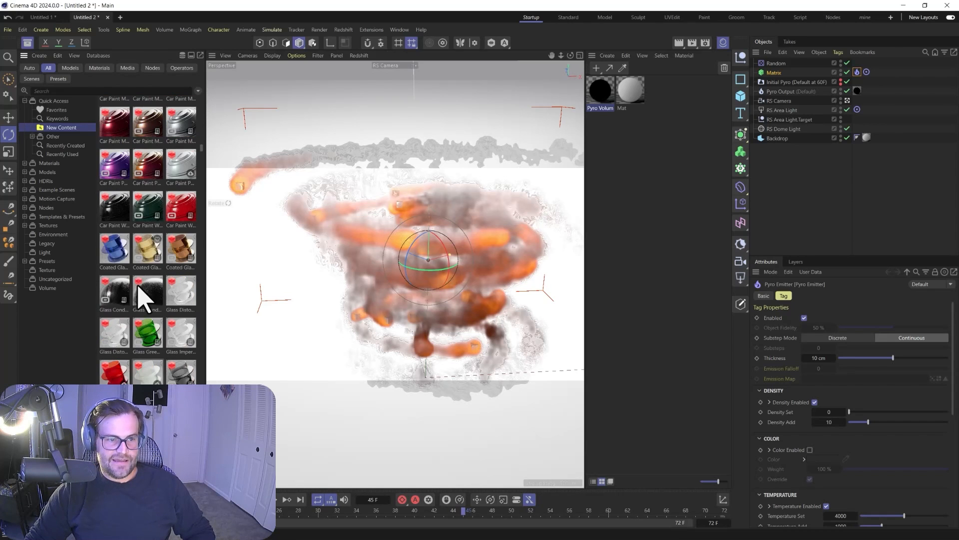
pyautogui.scroll(2, 160, 208)
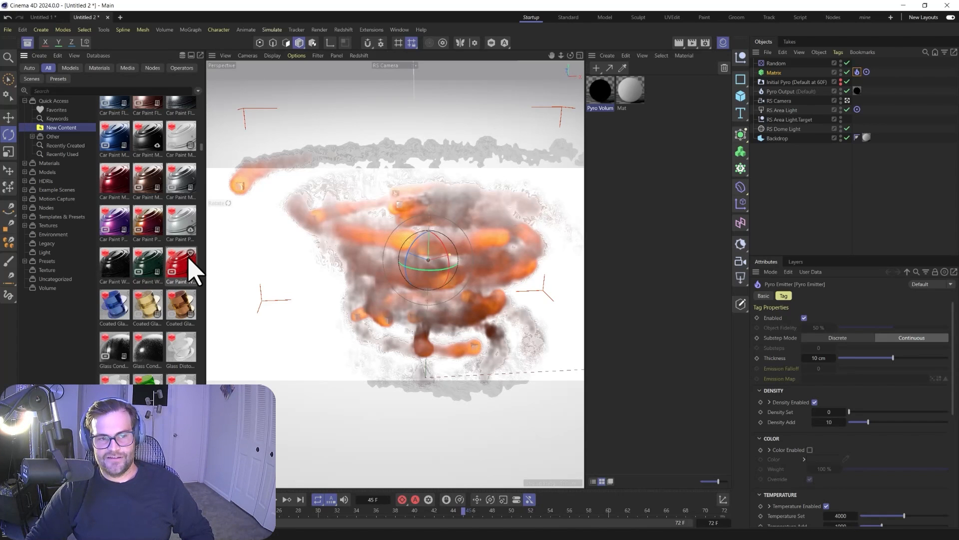
pyautogui.click(28, 43)
# Show the Redshift RenderView clear of the material list, start a live render of the Matrix fire, and select the Matrix's Pyro Emitter tag.
pyautogui.click(344, 30)
pyautogui.click(361, 105)
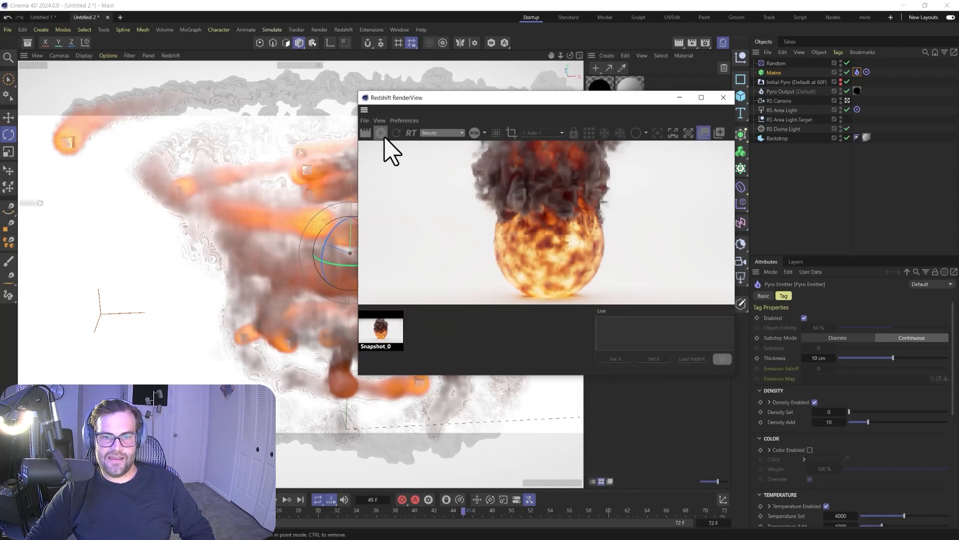
pyautogui.moveTo(499, 97); pyautogui.dragTo(286, 75)
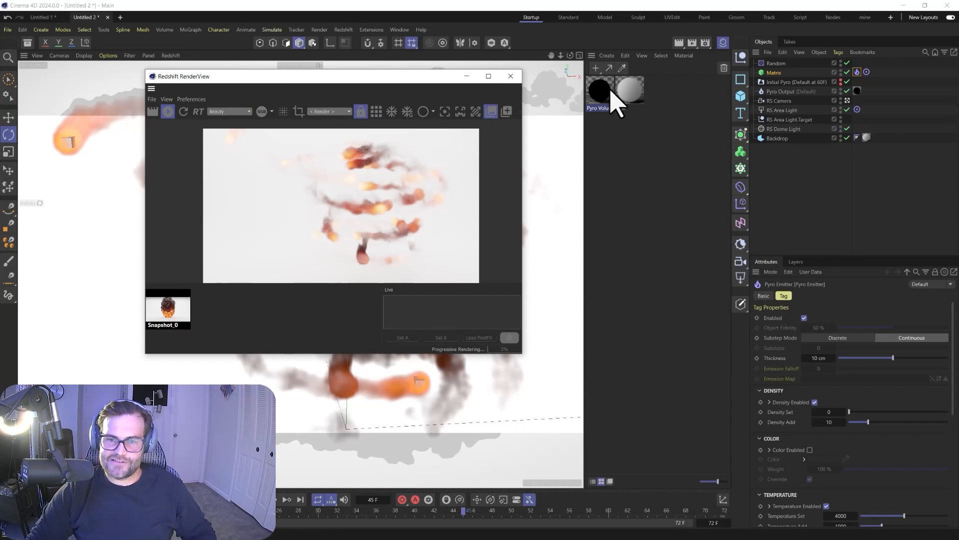
pyautogui.click(856, 73)
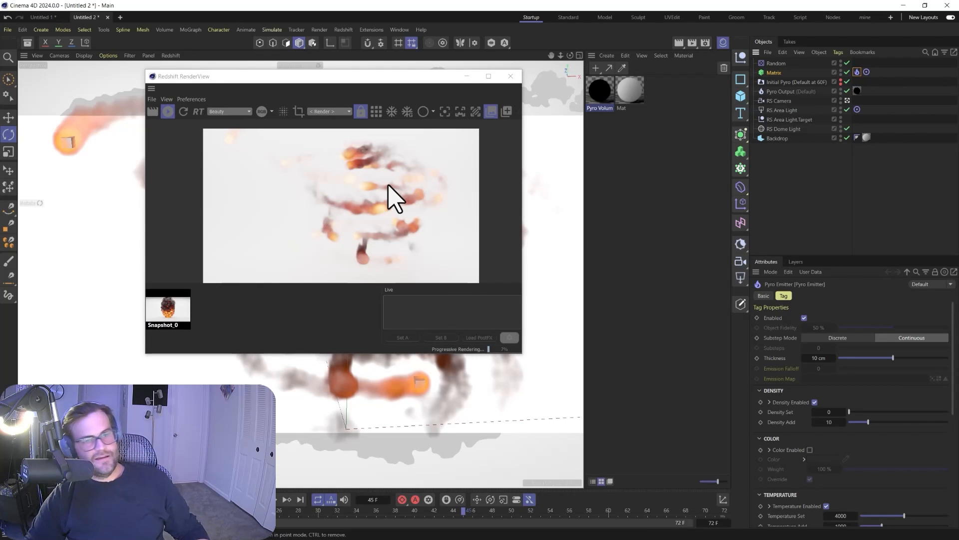